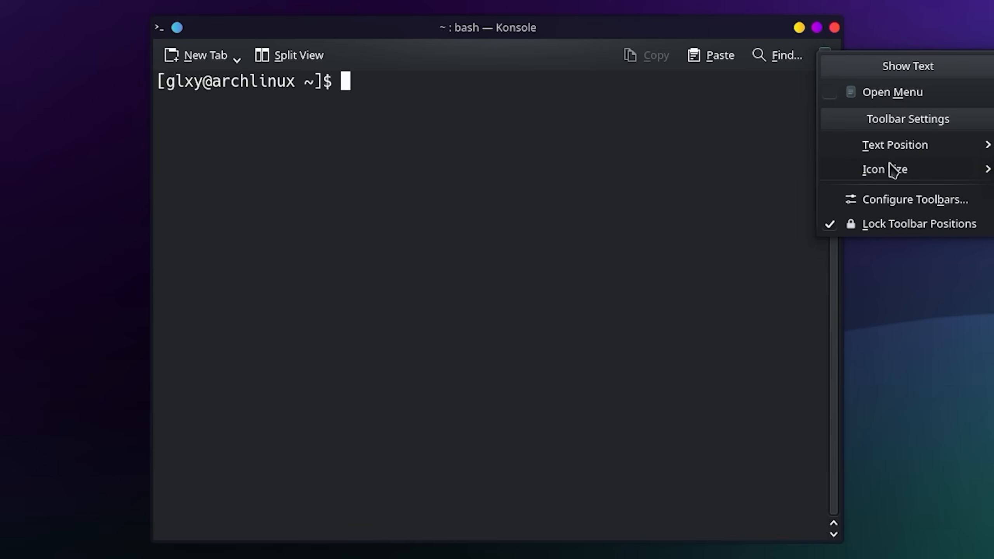
Run sudo pacman -S gimp, supply the admin password and confirm y; review the mirror 404 errors.
left_click(913, 199)
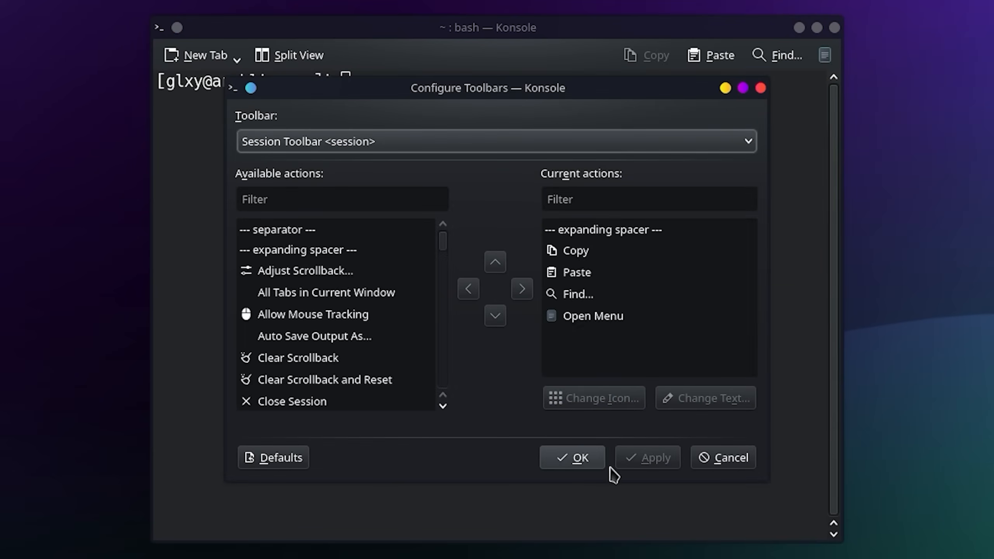
left_click(740, 459)
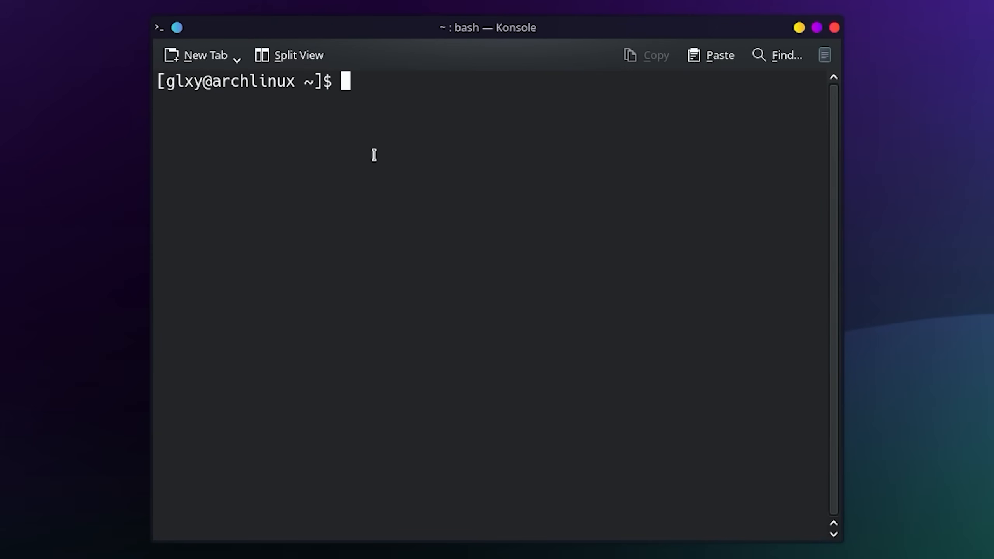
type("sudo pacm")
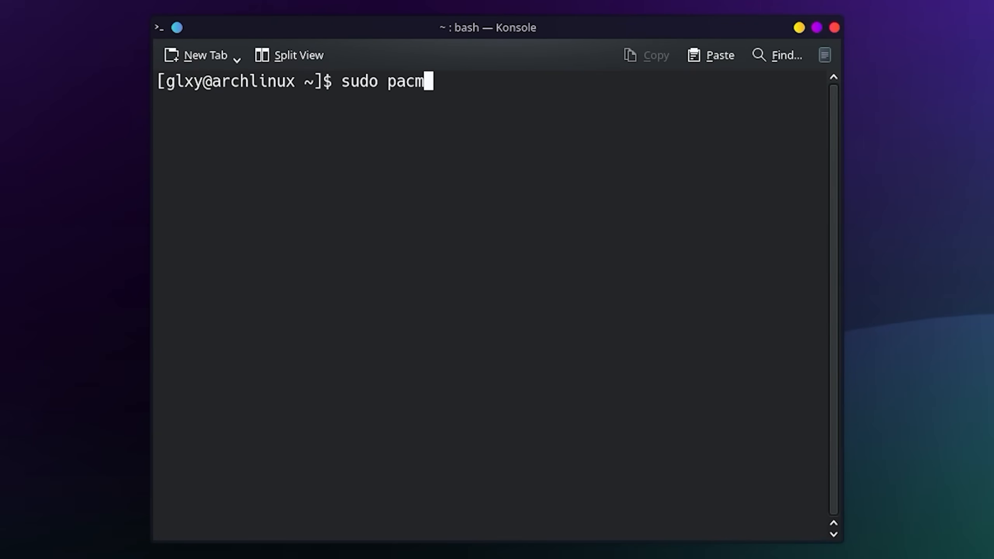
type("an _S gimp")
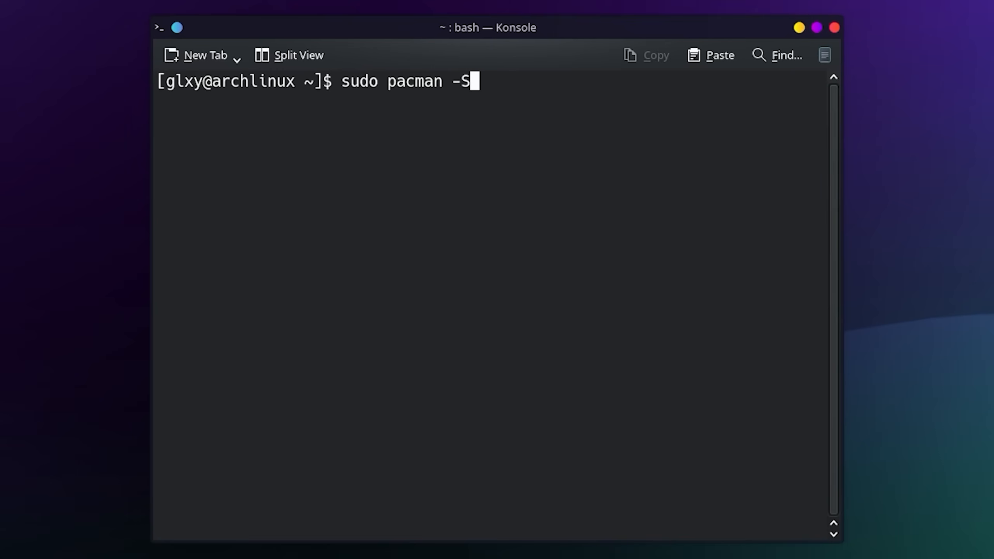
key("Return")
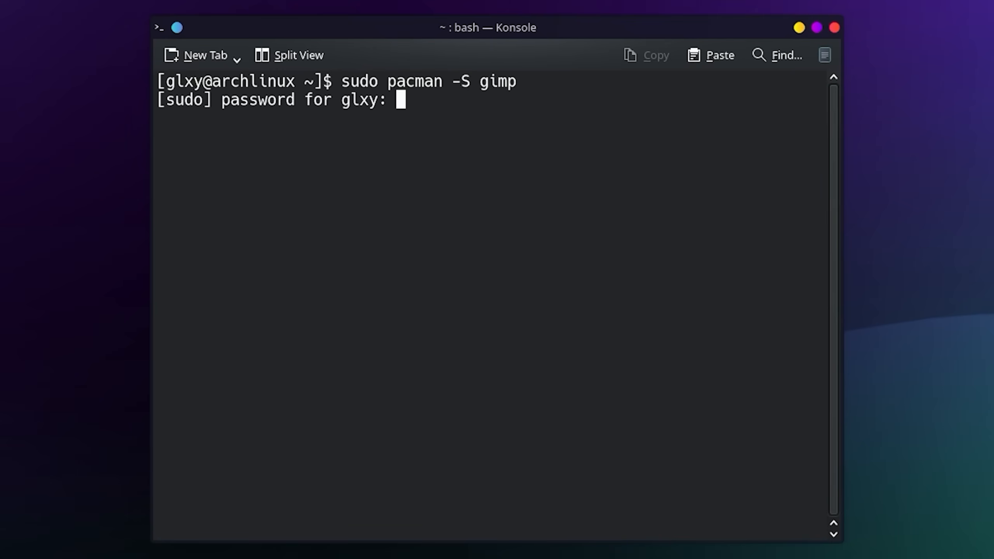
key("Return")
type("y")
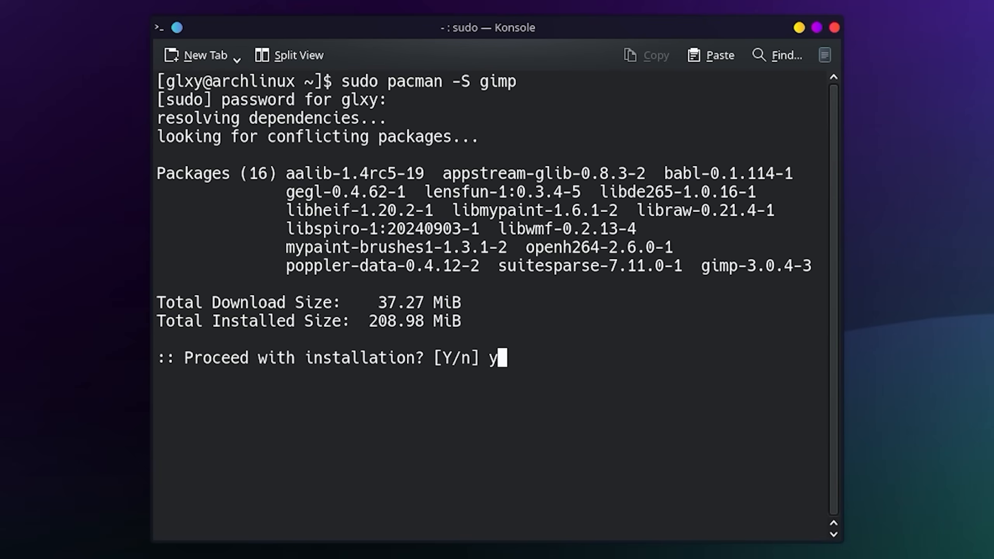
key("Return")
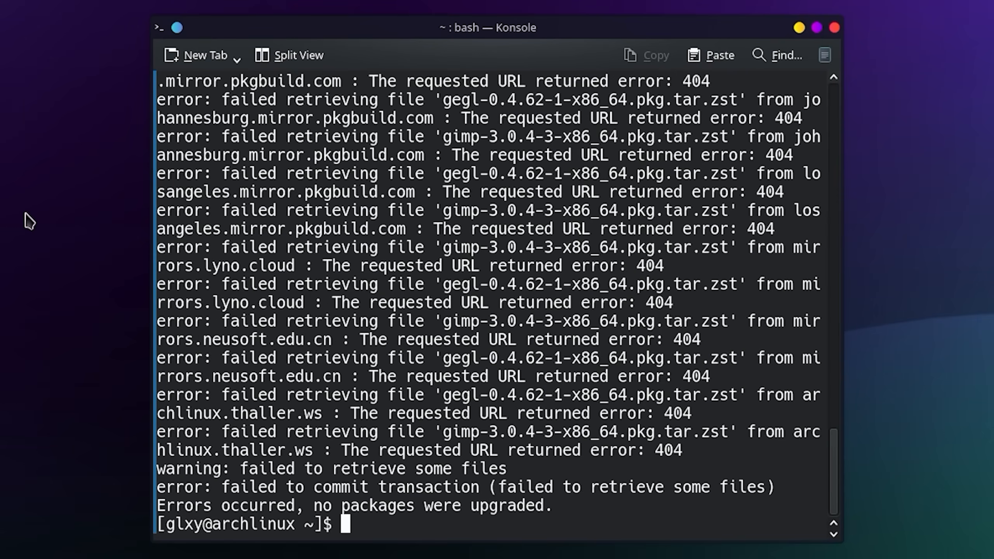
scroll(330, 339, "up", 3)
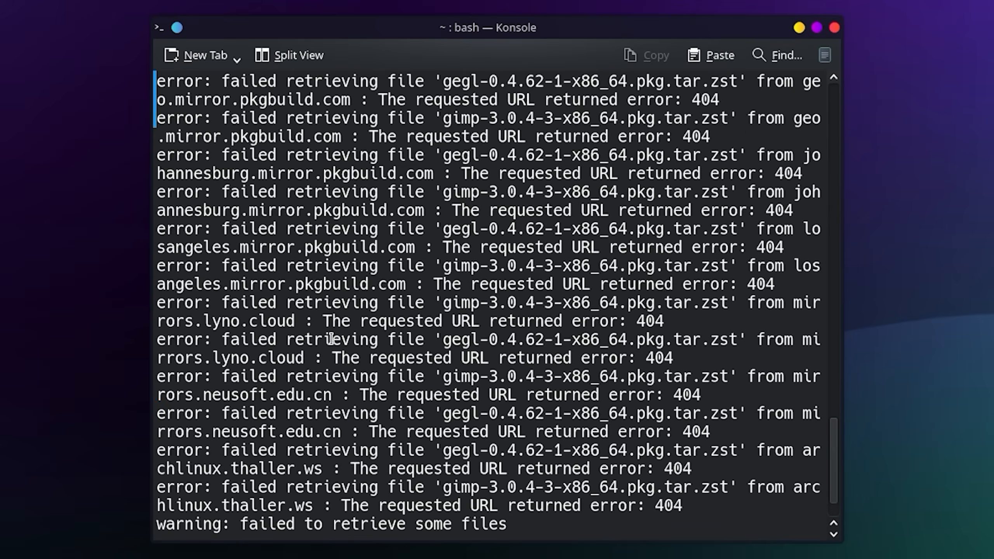
scroll(330, 338, "up", 13)
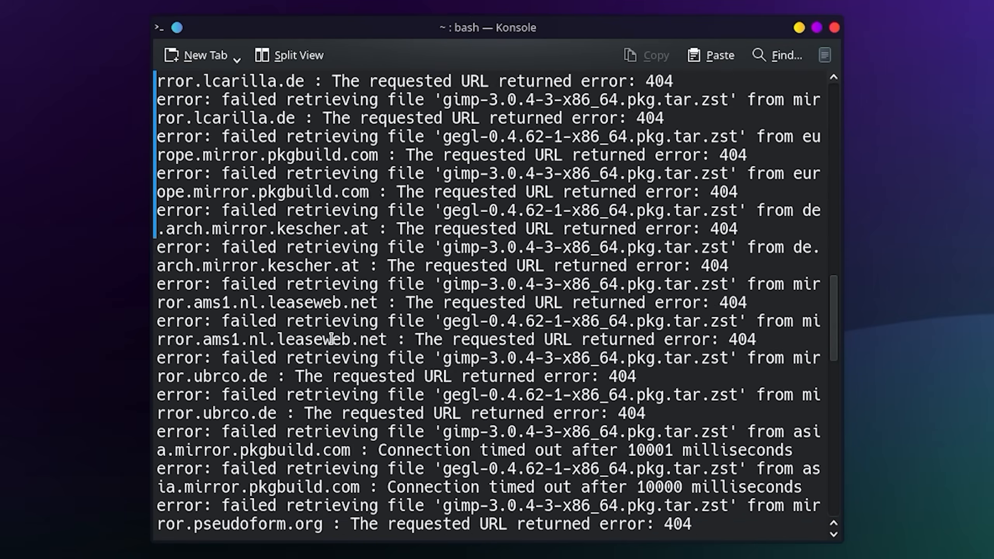
scroll(331, 338, "up", 7)
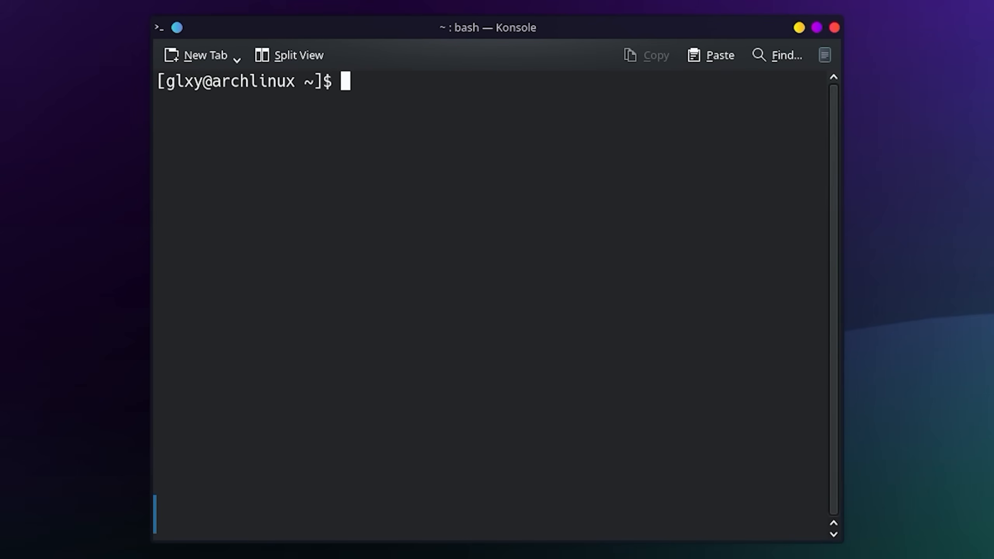
Rerun sudo pacman -S gimp and answer Y at the Proceed prompt.
type("sudo p")
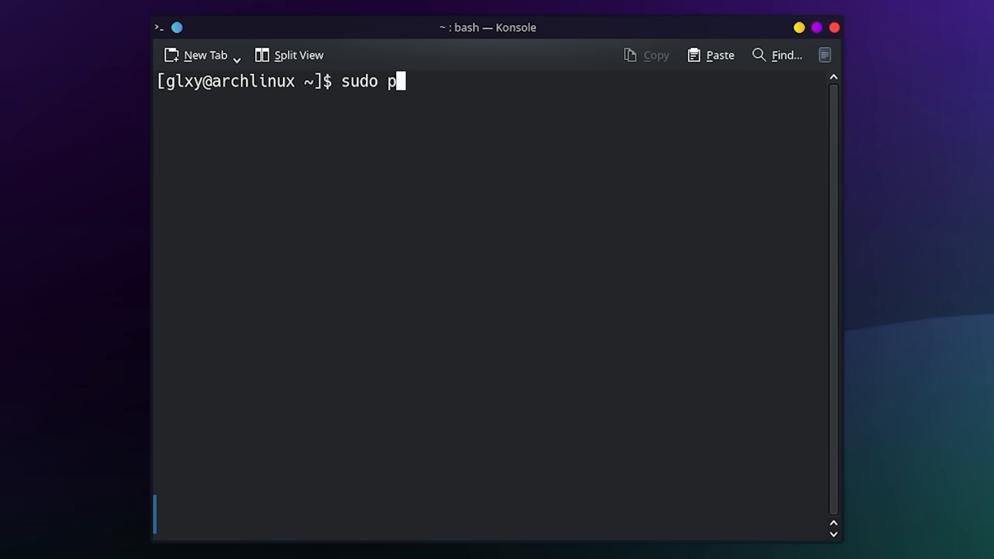
type("acman -S gimp")
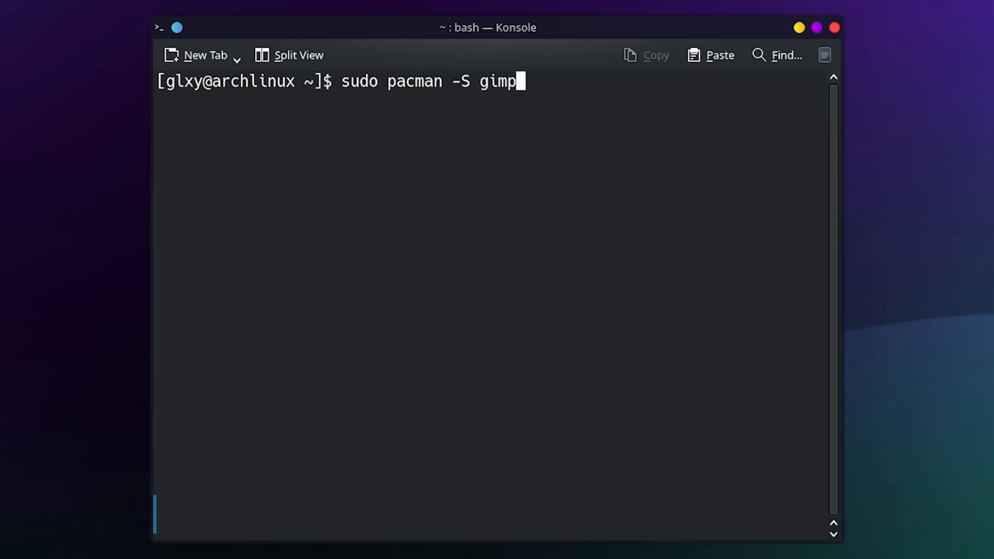
key("Return")
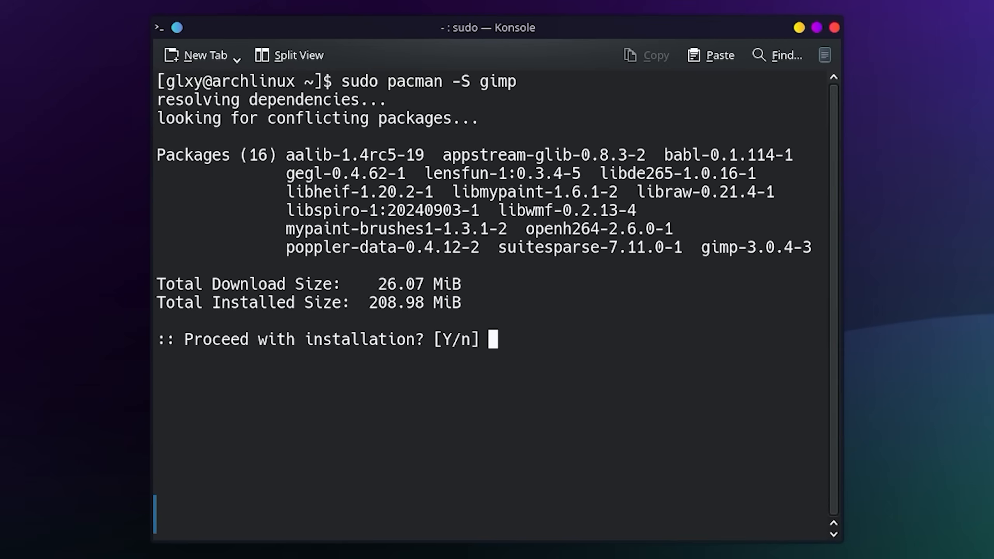
type("Y")
key("Return")
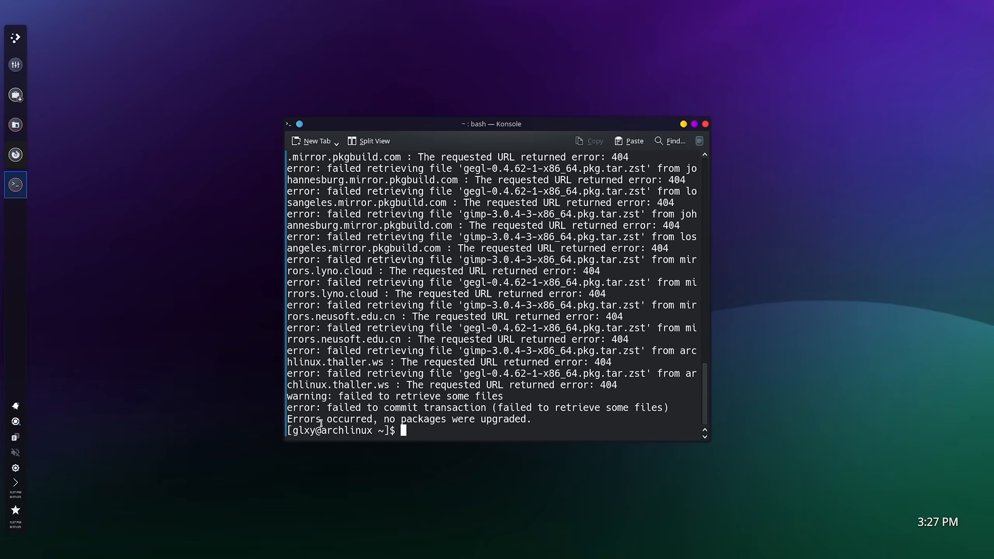
Close Konsole, search Discover for gimp, and install GNU Image Manipulation Program from Flathub.
left_click(705, 125)
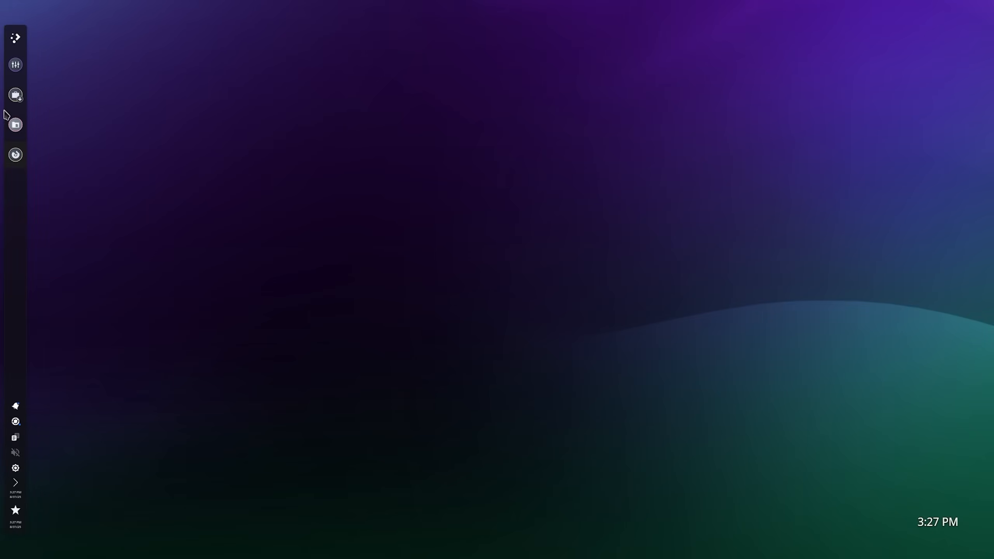
left_click(14, 98)
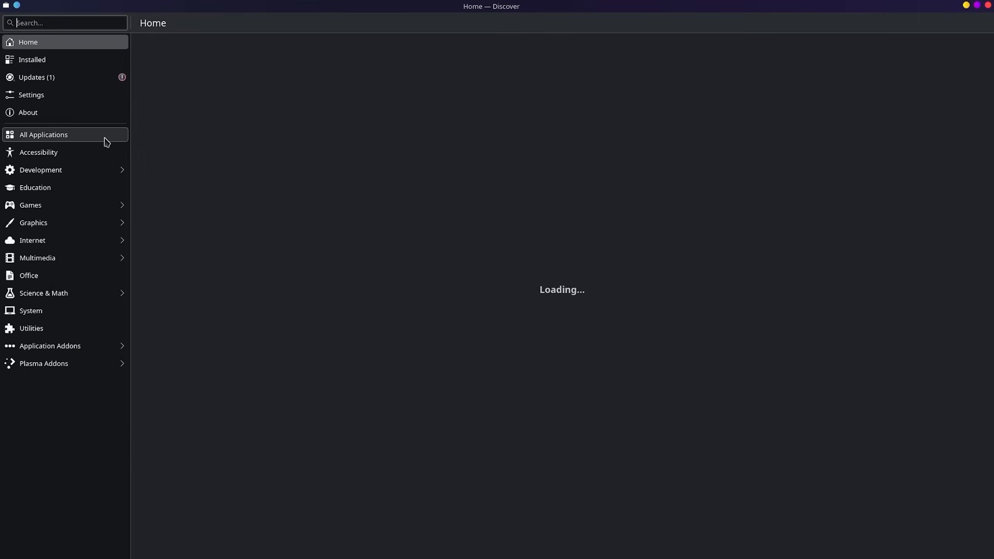
left_click(276, 81)
type("gimp")
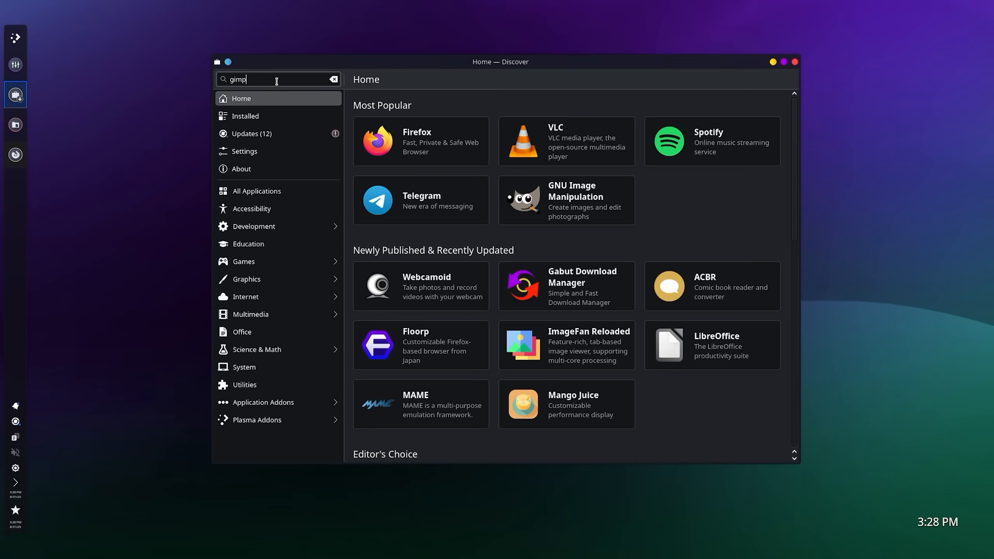
left_click(585, 207)
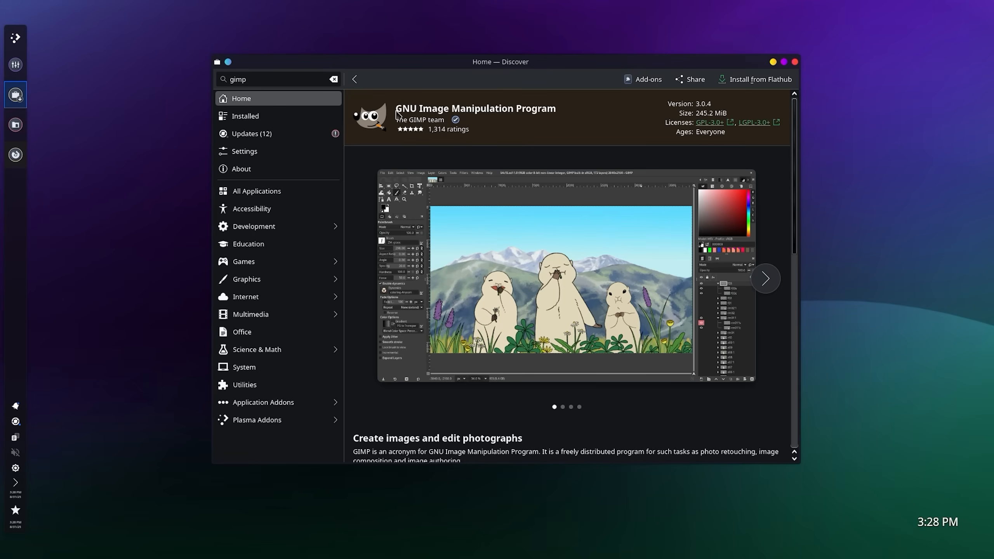
left_click(750, 80)
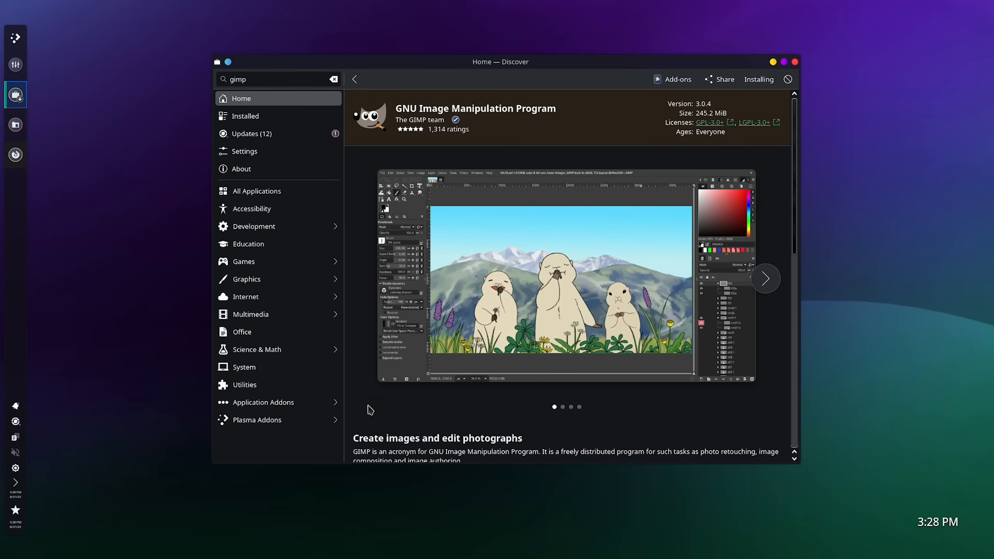
Browse the GIMP page and enlarge the seagull screenshot.
scroll(396, 432, "down", 3)
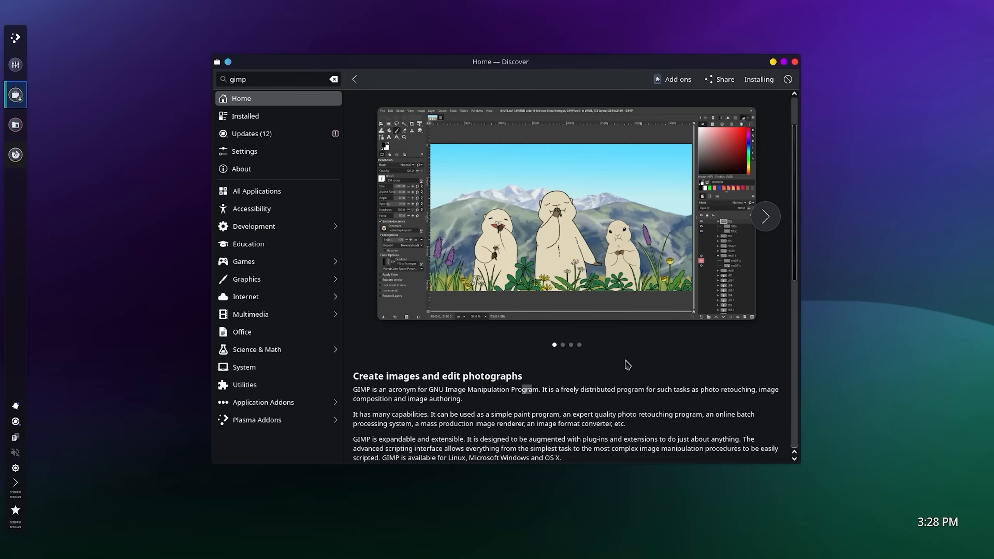
scroll(628, 364, "up", 3)
left_click(595, 276)
left_click(508, 278)
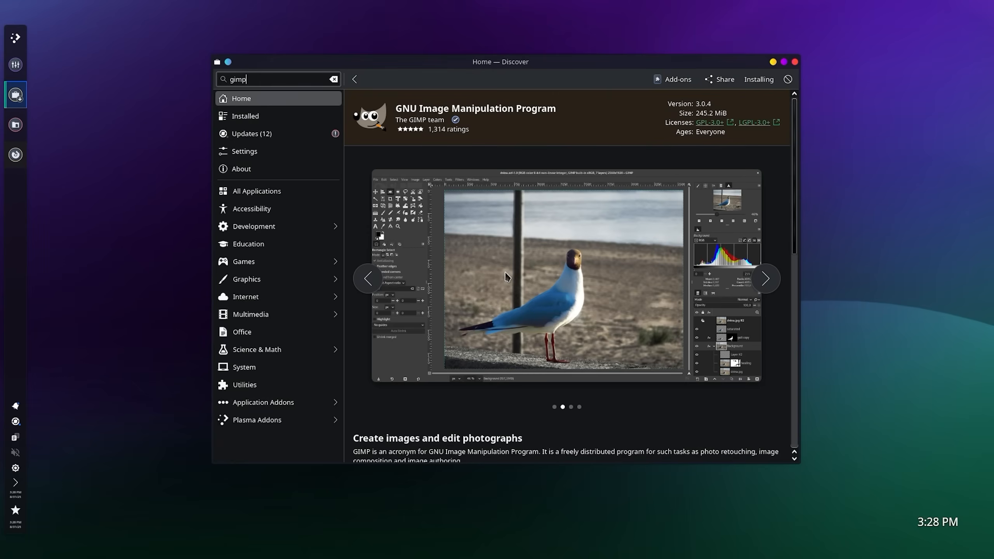
left_click(509, 274)
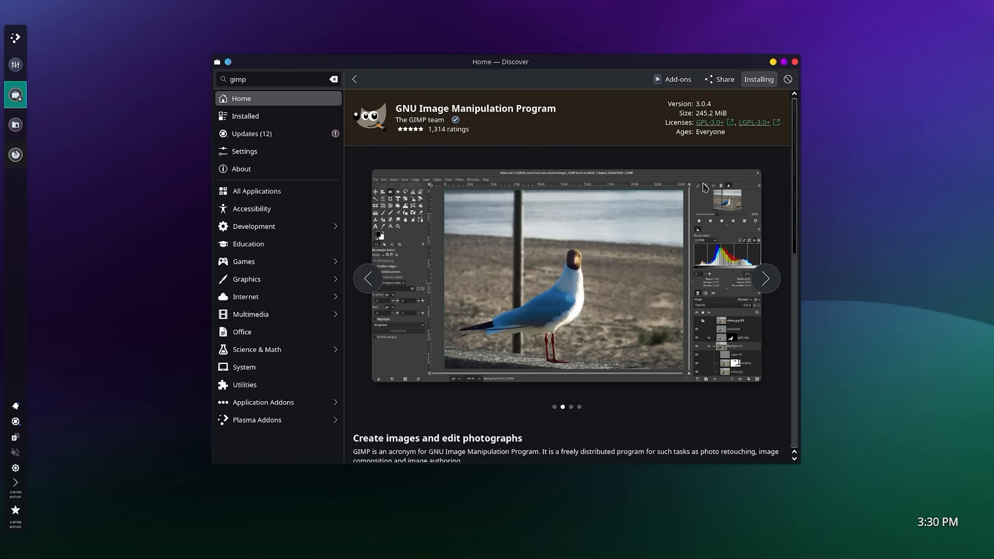
Launch GIMP 3.0.4 from its Discover page and close Discover.
left_click(768, 81)
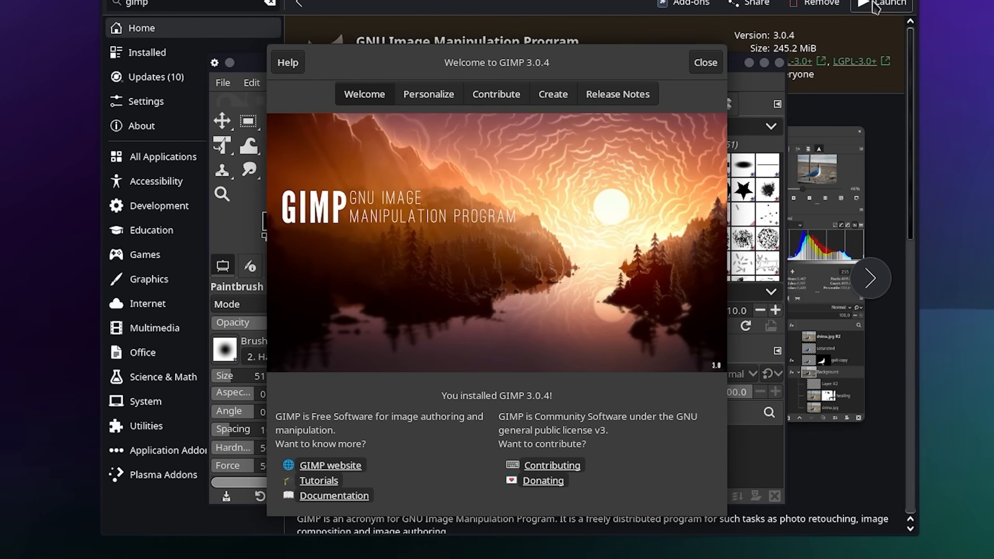
left_click(911, 0)
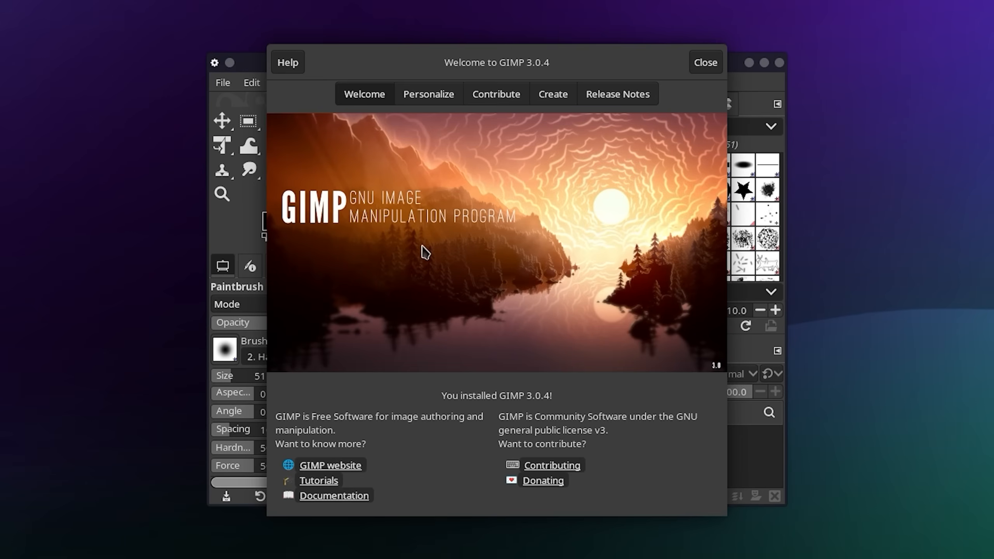
On the Welcome dialog's Personalize page, set the colour scheme to Dark Colors.
left_click(430, 96)
left_click(380, 102)
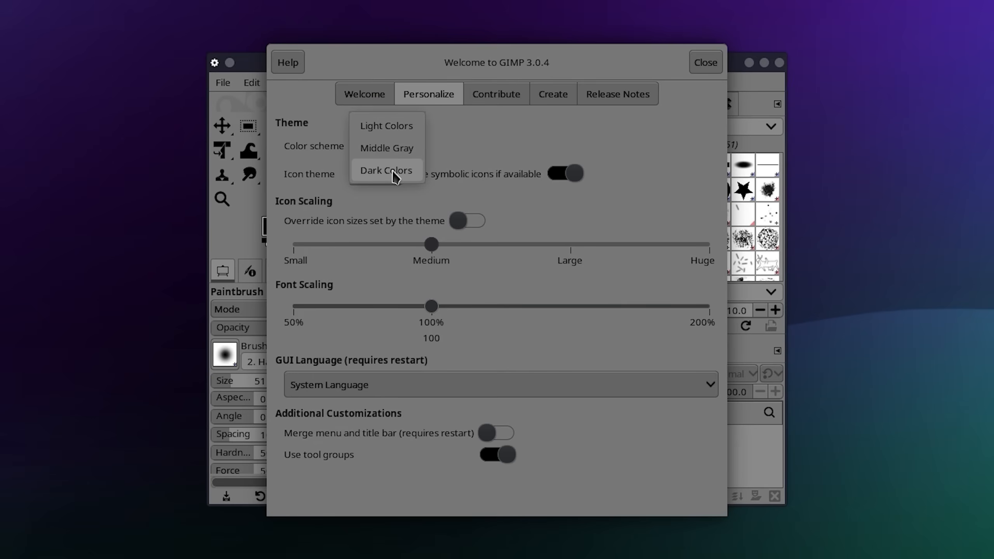
left_click(391, 171)
left_click(388, 176)
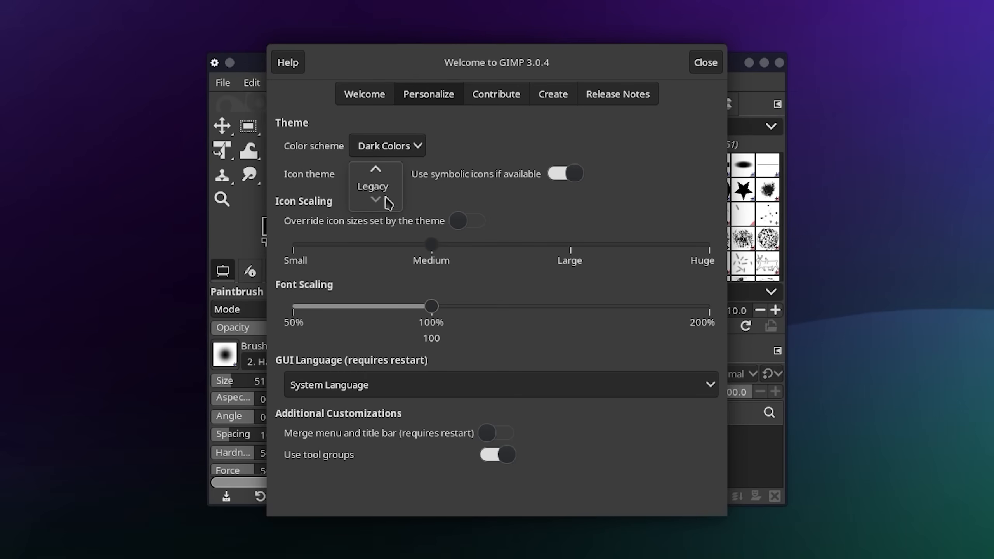
Set the icon theme to Legacy.
left_click(387, 182)
left_click(391, 181)
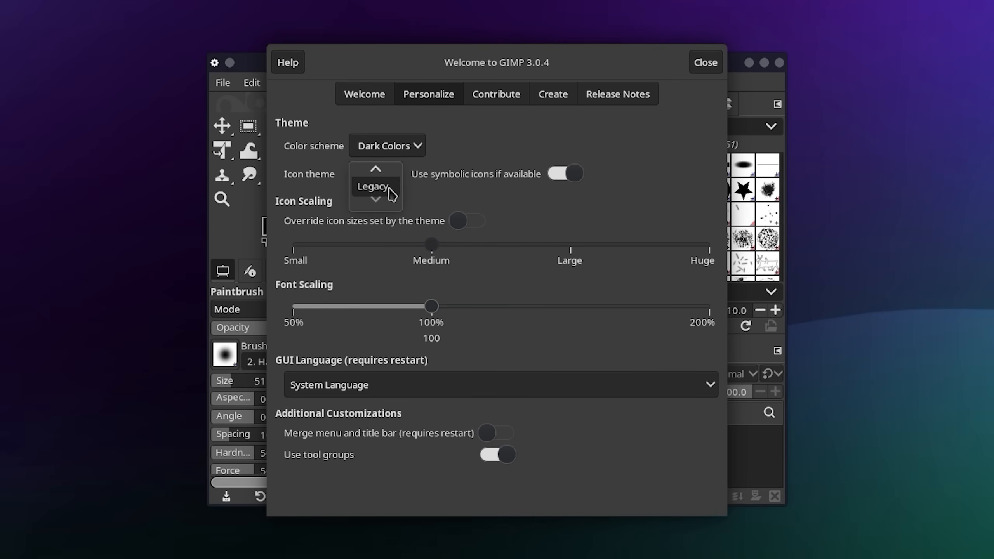
left_click(374, 151)
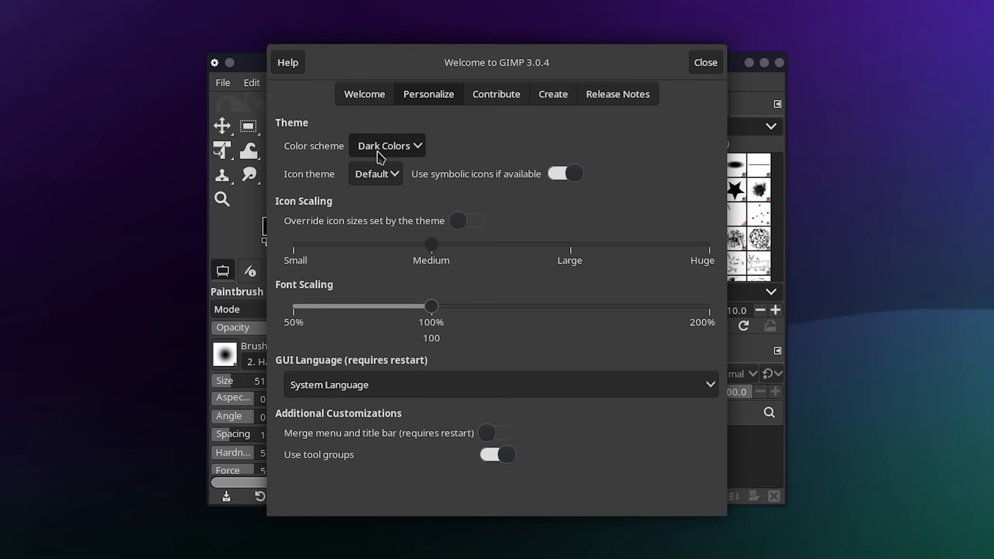
left_click(377, 187)
left_click(384, 192)
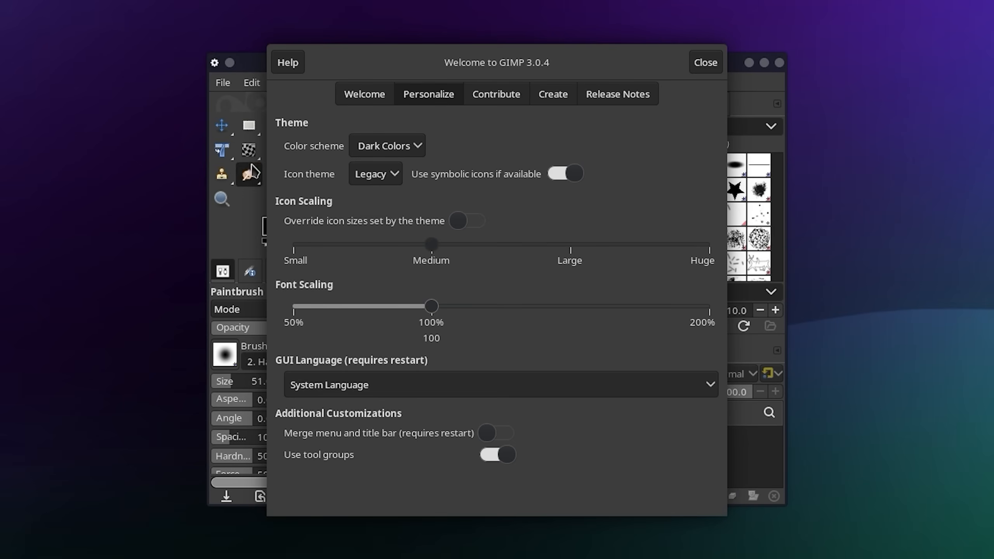
left_click(375, 174)
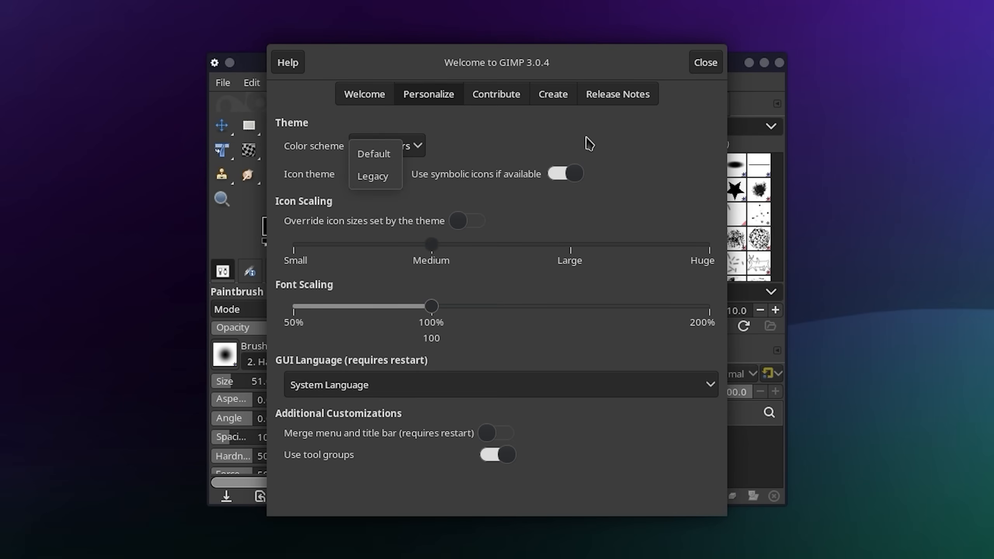
left_click(479, 151)
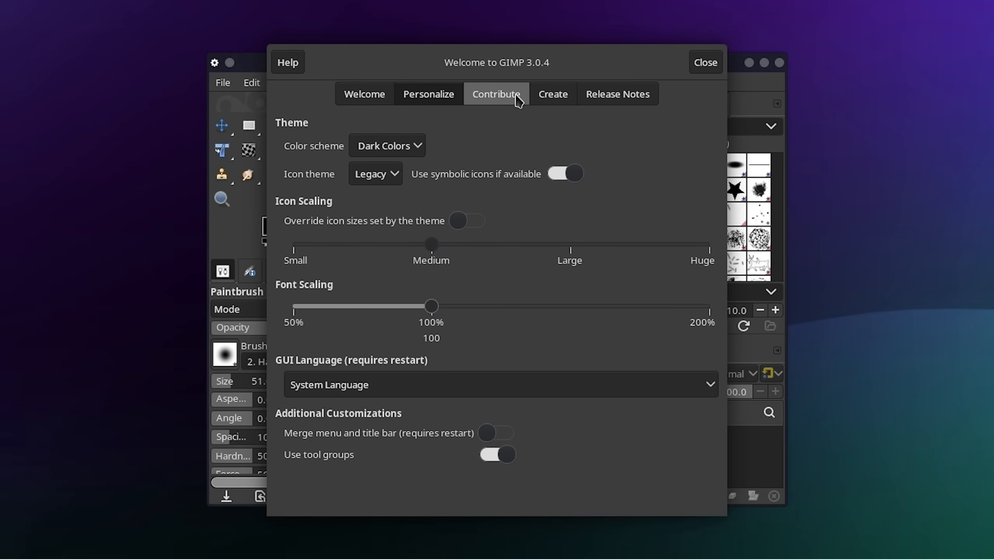
Create a new image with width 1280 and height 720 pixels.
left_click(544, 94)
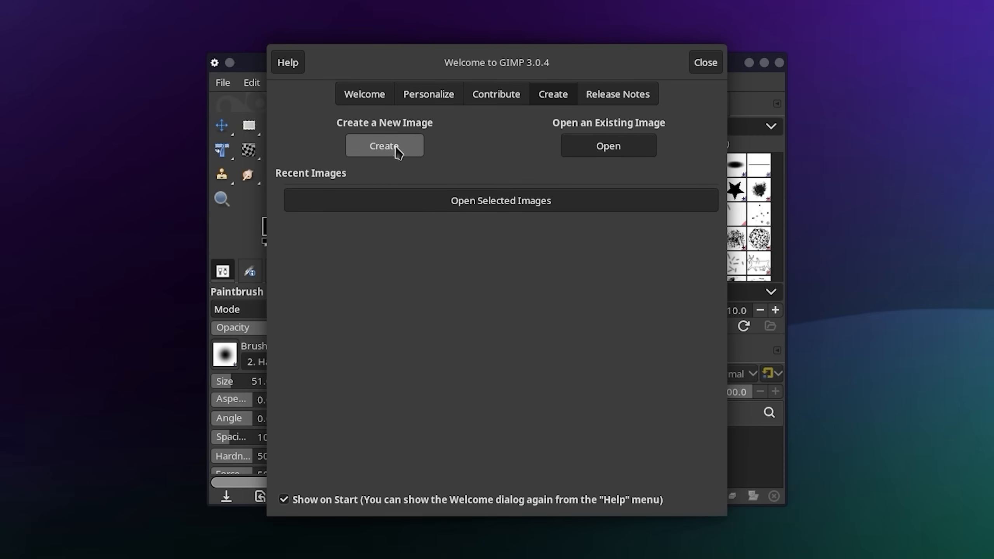
left_click(399, 148)
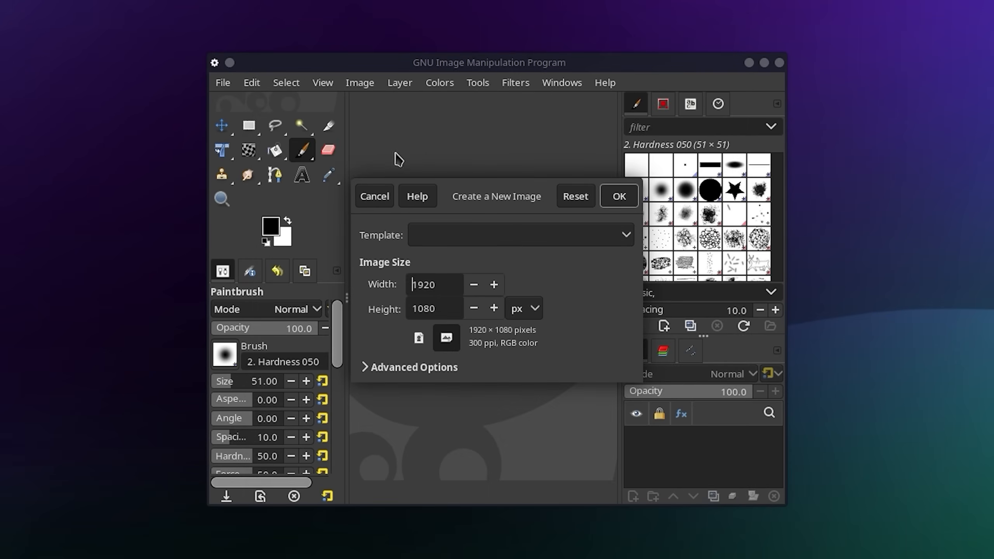
double_click(440, 279)
type("1")
type("1280")
key("Tab")
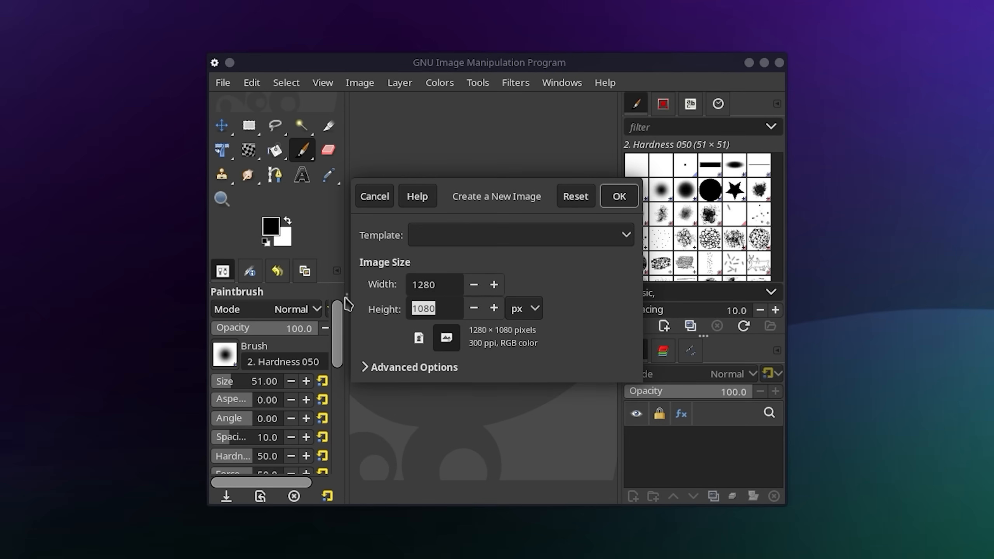
type("720")
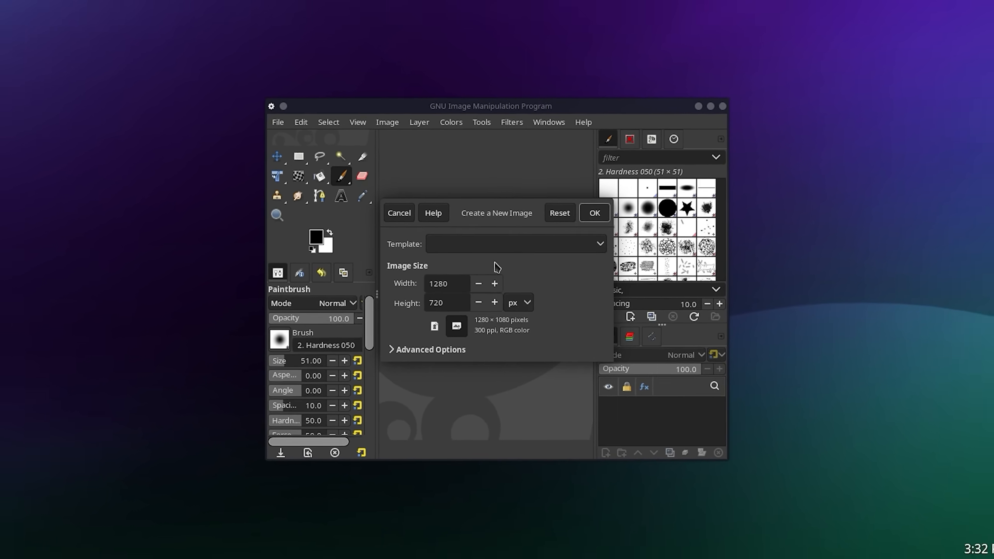
left_click(585, 219)
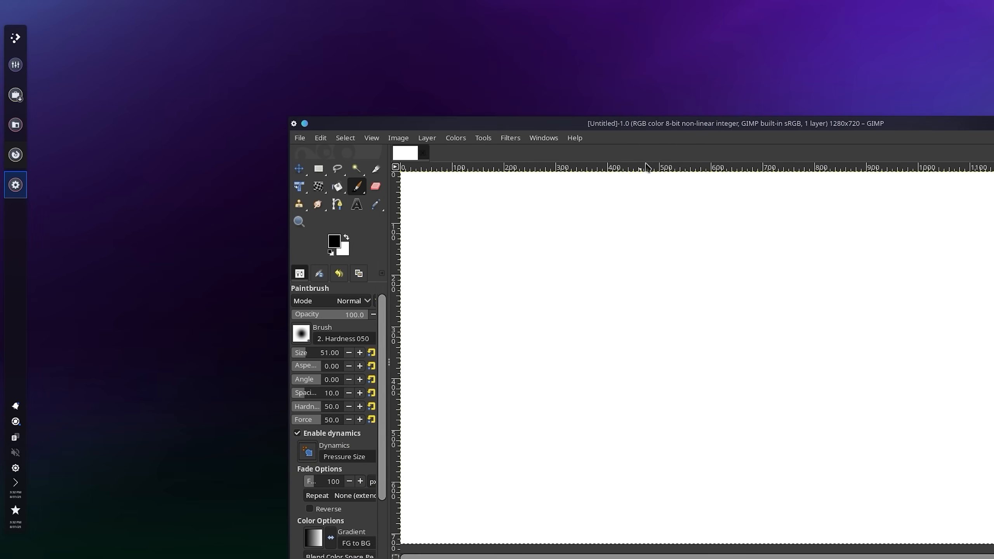
Maximize the GIMP window and widen the brushes and layers docks.
double_click(671, 129)
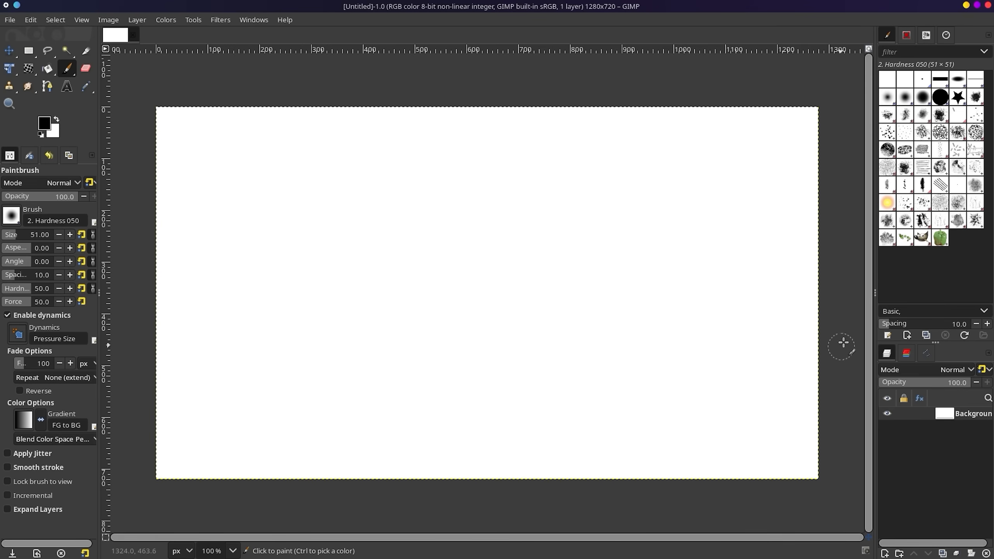
left_click_drag(868, 310, 829, 307)
mouse_move(324, 502)
left_mouse_down()
mouse_move(249, 527)
mouse_move(450, 376)
mouse_move(334, 466)
mouse_move(250, 491)
mouse_move(332, 410)
left_mouse_up()
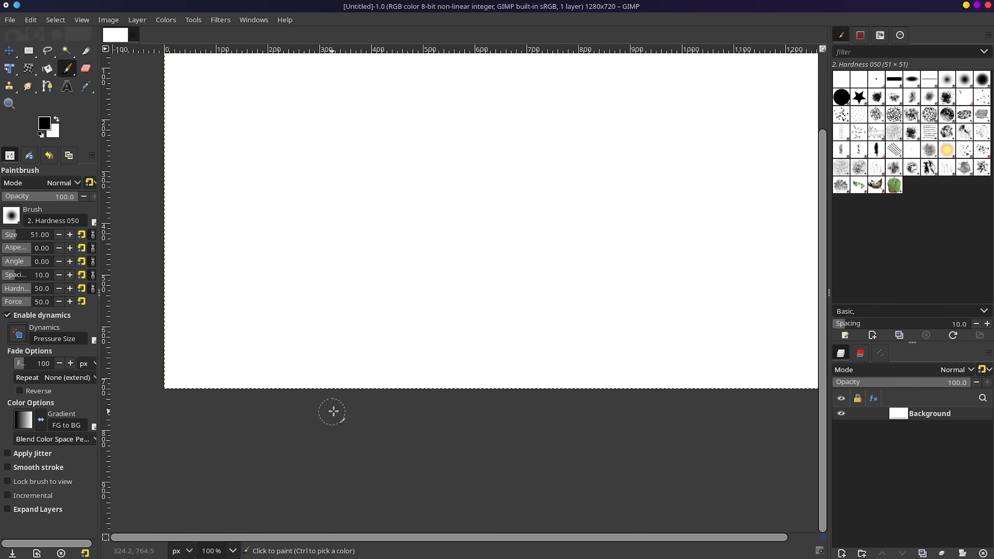
Pan and zoom around the blank canvas.
scroll(338, 408, "down", 3)
scroll(338, 408, "up", 2)
scroll(336, 408, "down", 1)
scroll(335, 408, "up", 2)
scroll(334, 407, "down", 1)
scroll(333, 408, "up", 1)
scroll(334, 408, "down", 1)
scroll(333, 408, "up", 1)
scroll(334, 408, "down", 1)
scroll(335, 407, "up", 1)
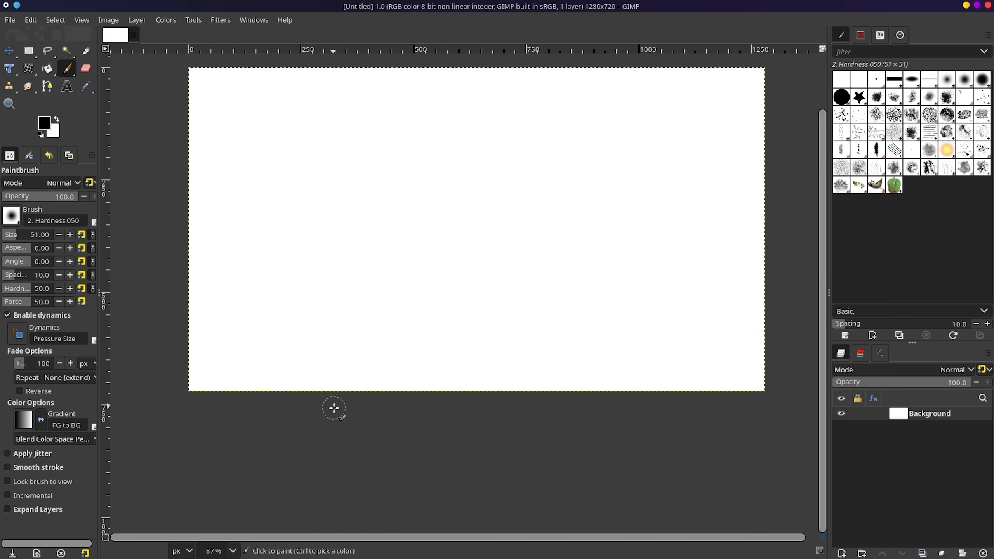
scroll(339, 369, "down", 1)
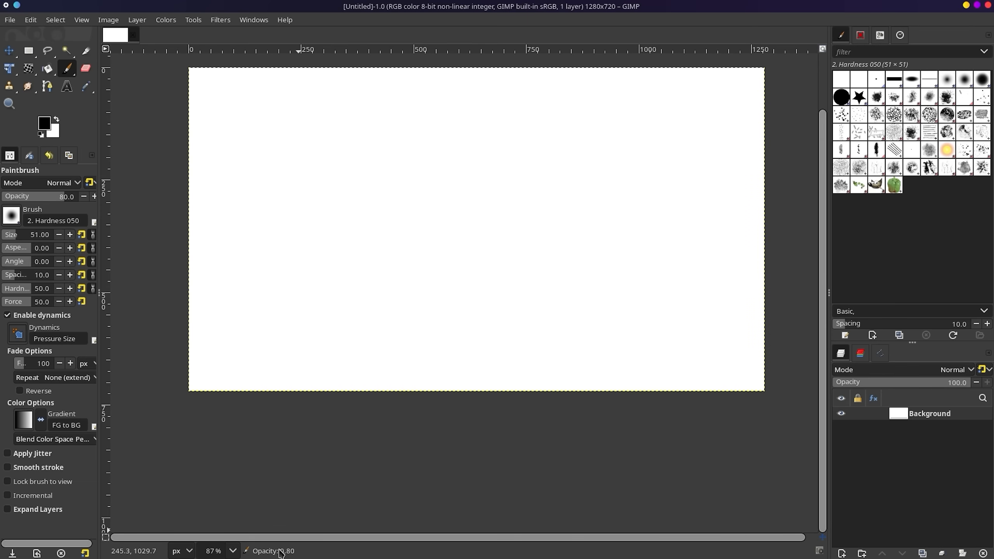
scroll(313, 407, "up", 1)
scroll(269, 367, "up", 1)
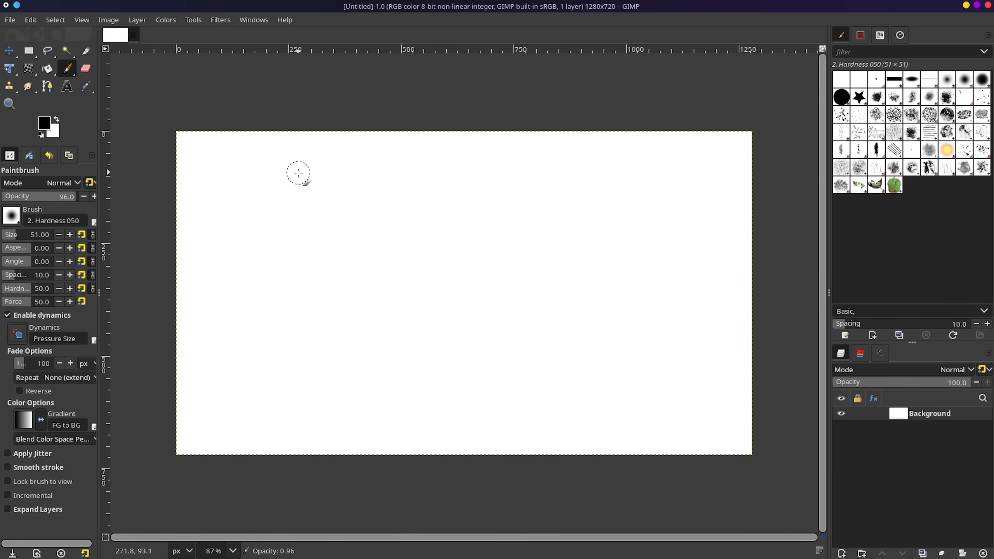
scroll(298, 173, "down", 4)
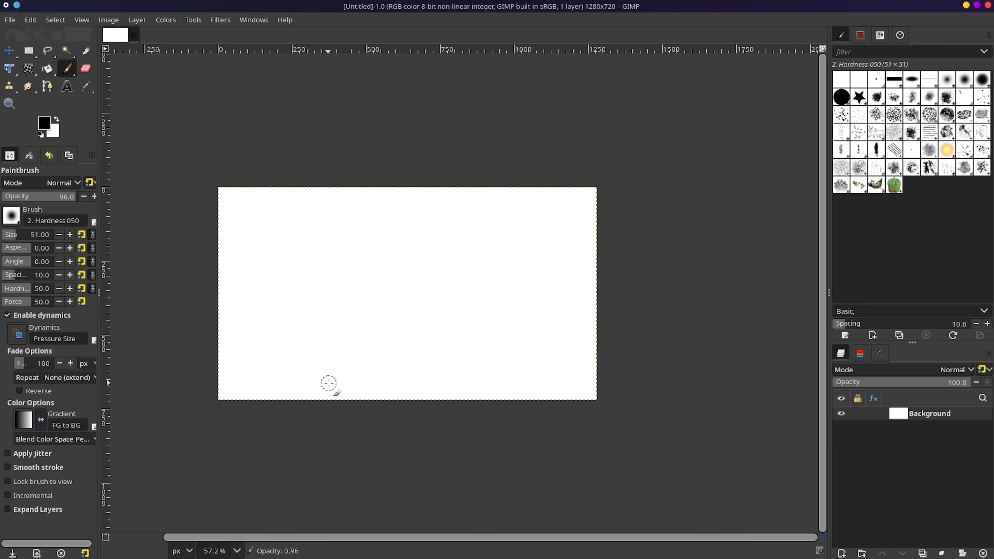
scroll(298, 344, "up", 3)
scroll(181, 532, "down", 2)
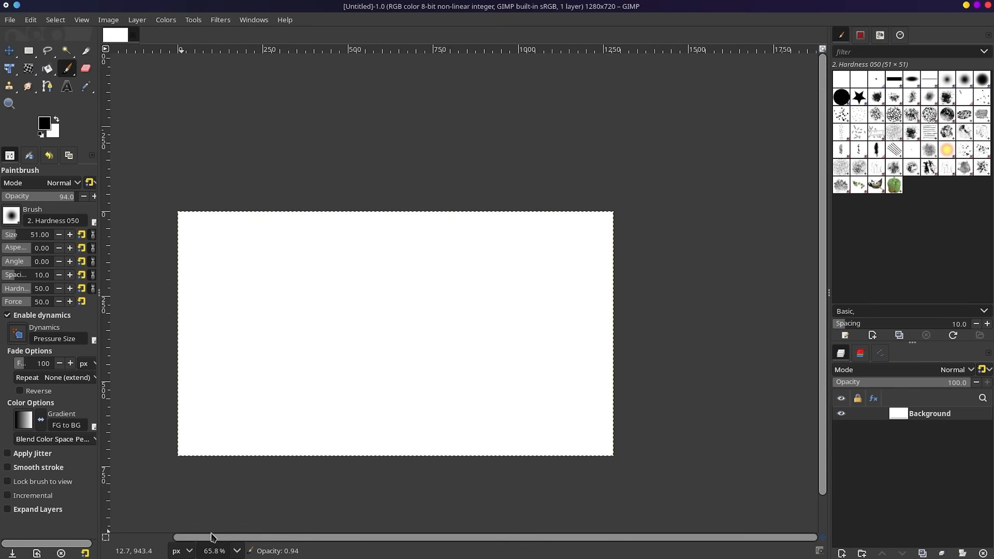
scroll(243, 459, "left", 2)
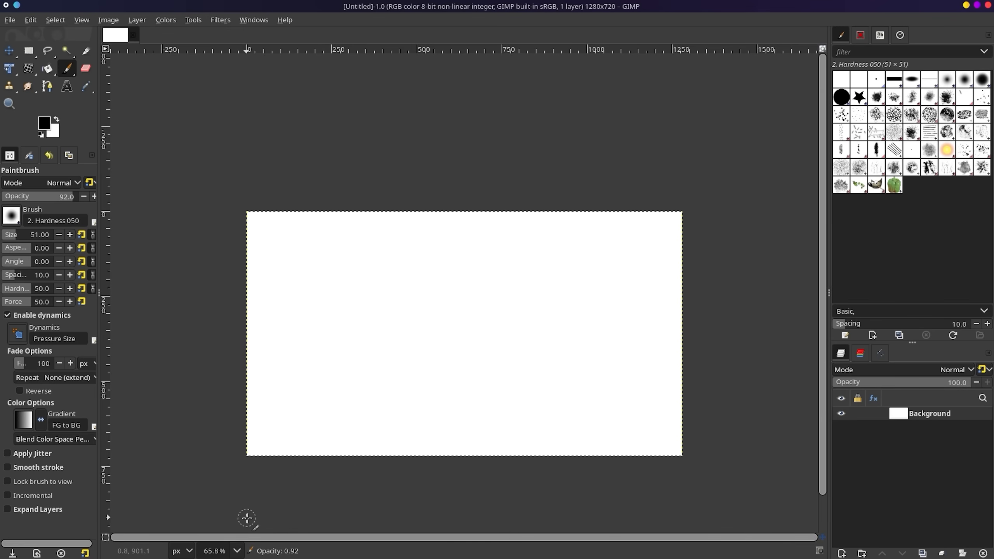
scroll(247, 518, "down", 2)
scroll(243, 502, "left", 2)
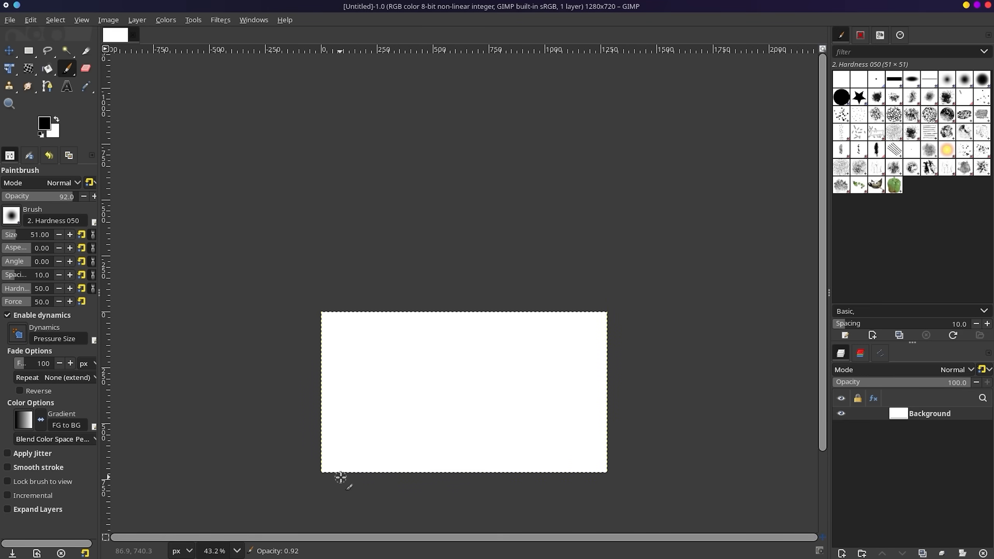
scroll(385, 453, "up", 4)
scroll(448, 540, "right", 3)
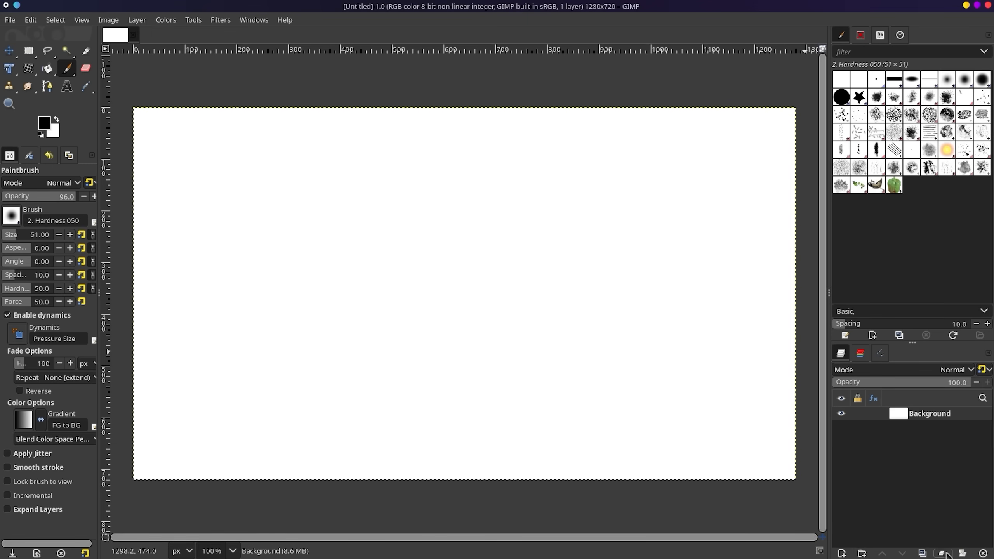
Add a new transparent layer named Layer and delete the white Background layer.
left_click(844, 553)
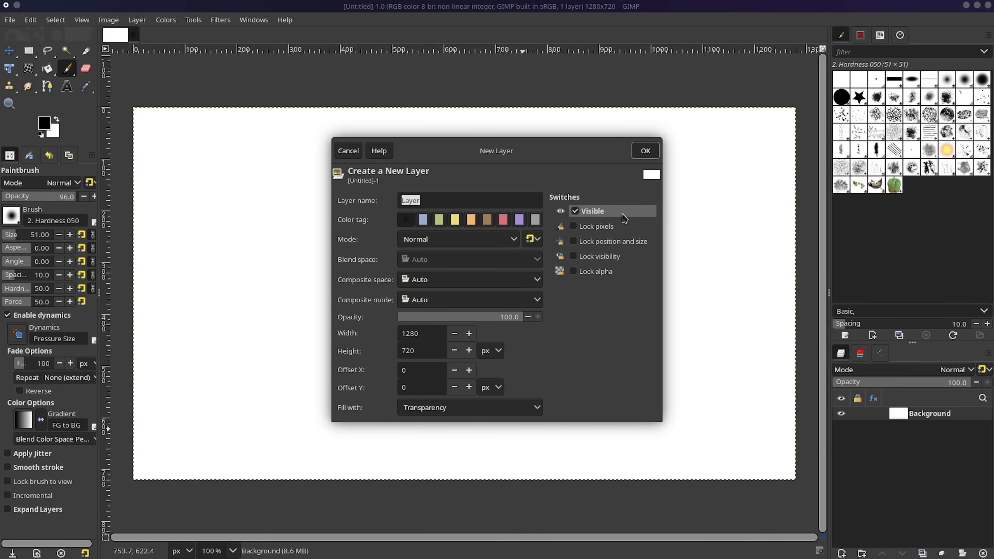
left_click(645, 150)
left_click(939, 426)
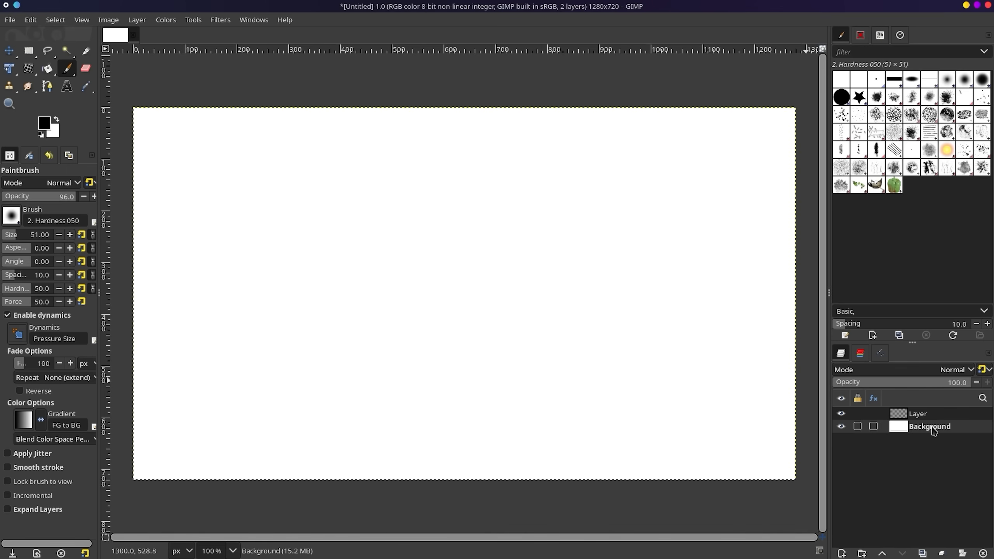
right_click(933, 430)
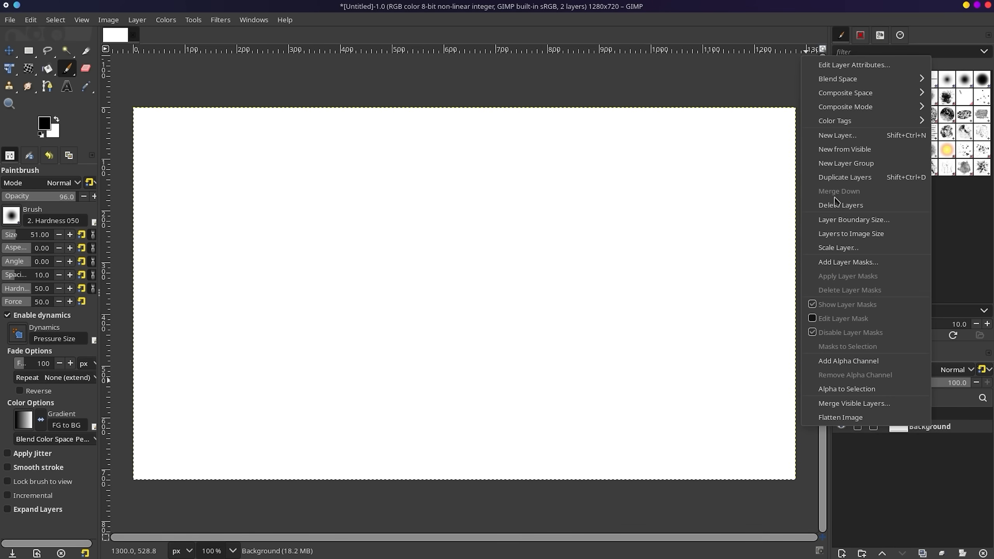
left_click(865, 456)
left_click(983, 553)
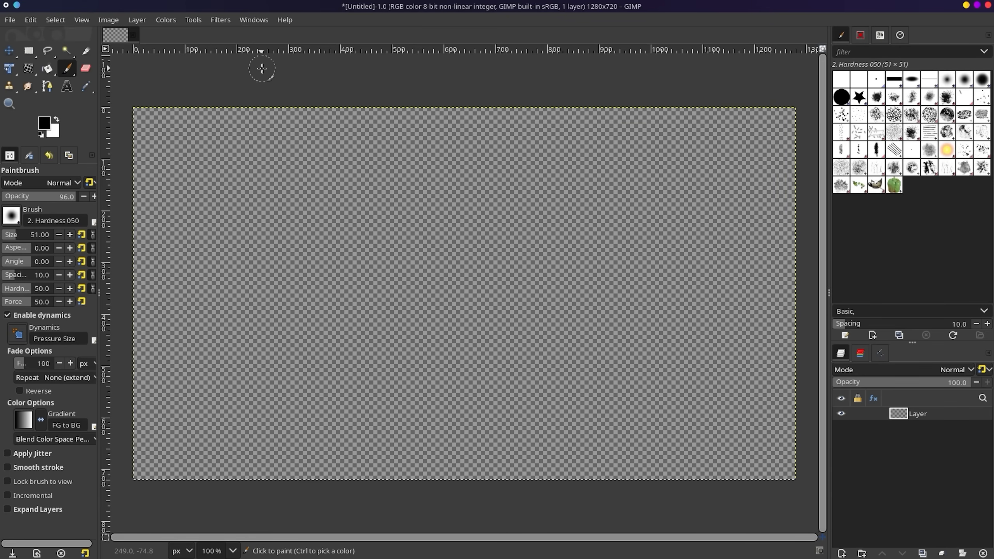
With the Gradient tool and Incandescent gradient, draw a gradient from the canvas centre rightward.
left_click(55, 74)
left_click(54, 74)
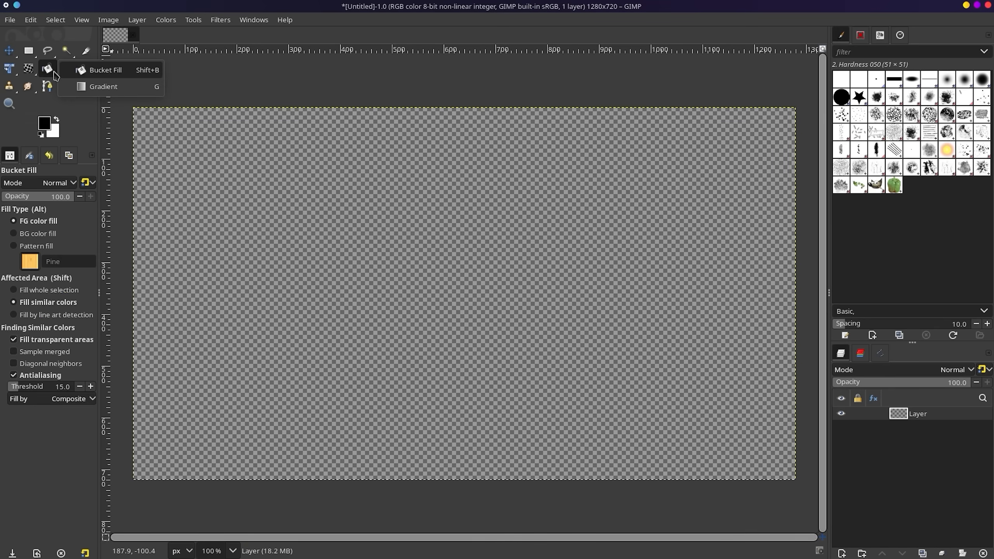
left_click(91, 86)
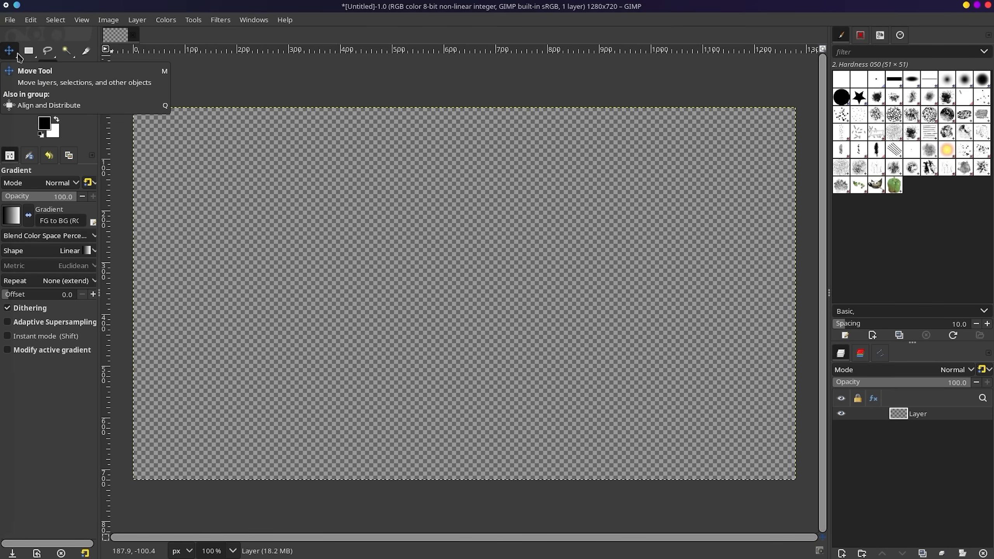
left_click(19, 58)
key("g")
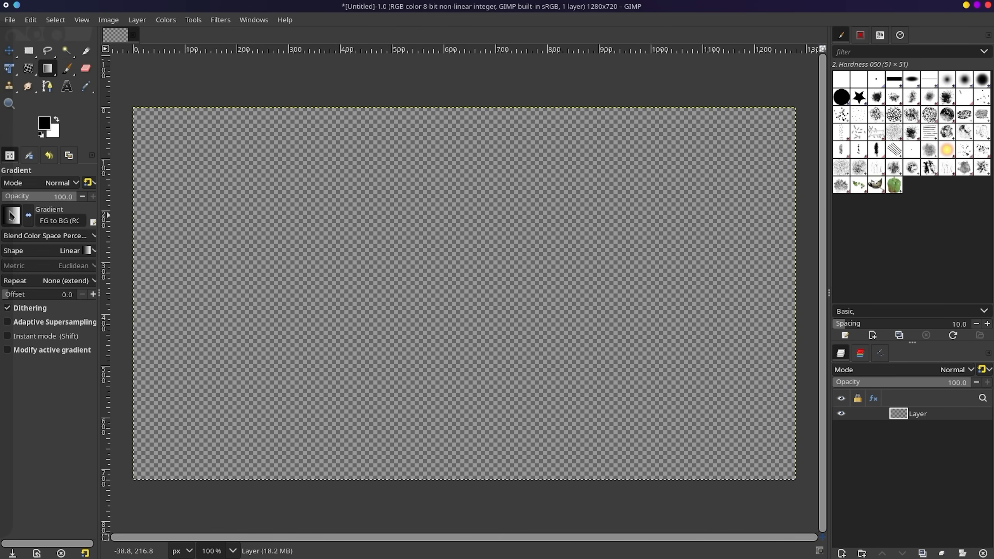
left_click(19, 222)
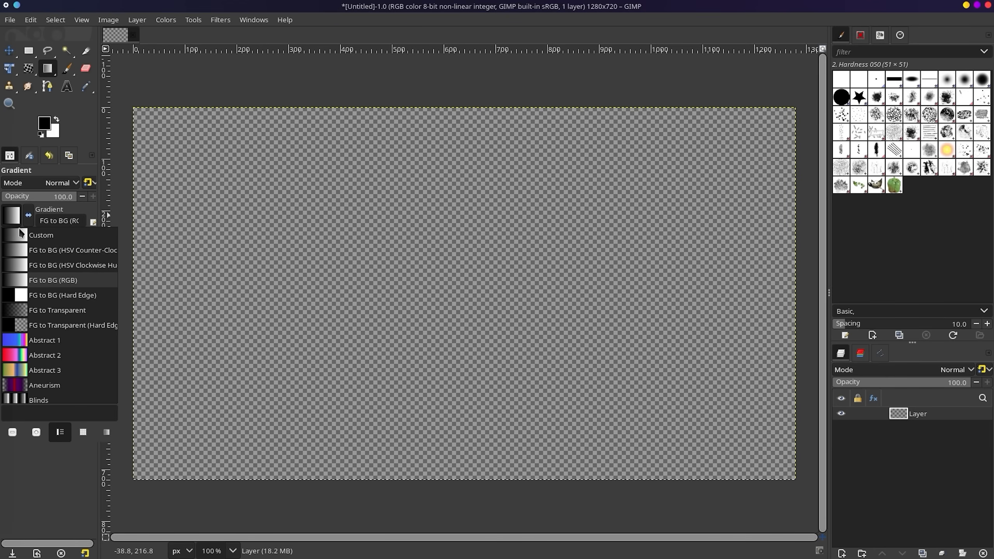
scroll(50, 325, "down", 10)
scroll(59, 328, "down", 5)
scroll(71, 297, "up", 4)
left_click(51, 247)
left_click_drag(441, 273, 677, 266)
Make the gradient radial and switch it to Radial Eyeball Blue.
left_click(51, 250)
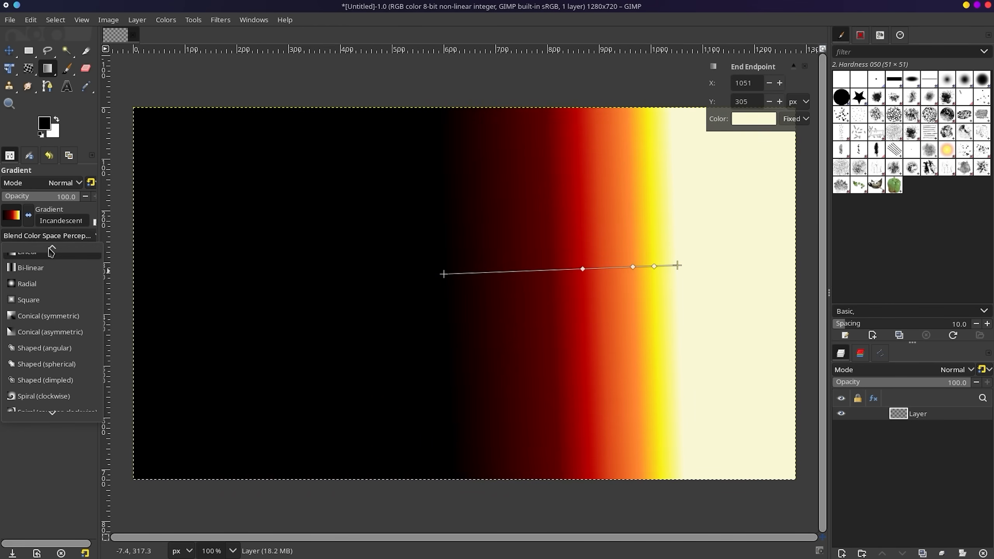
left_click(39, 283)
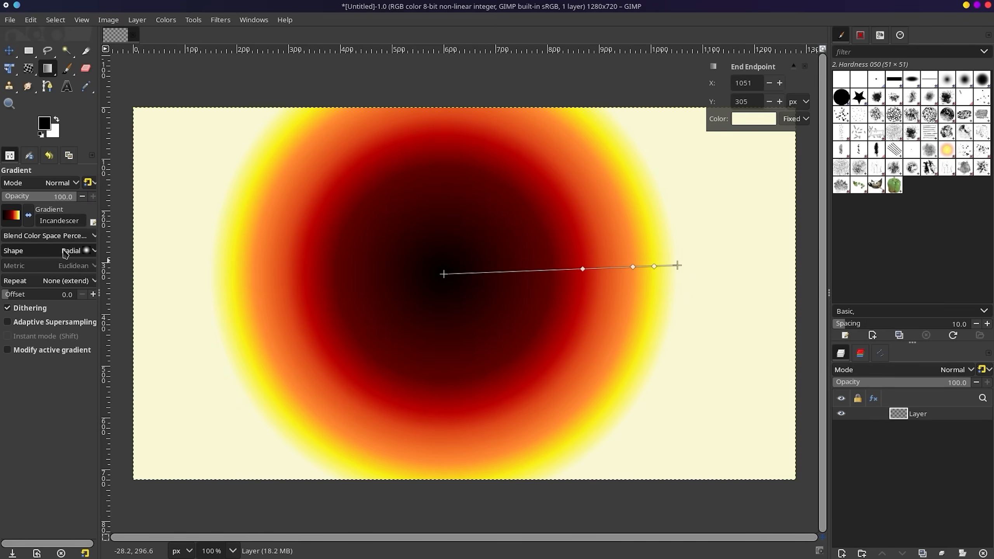
left_click(29, 217)
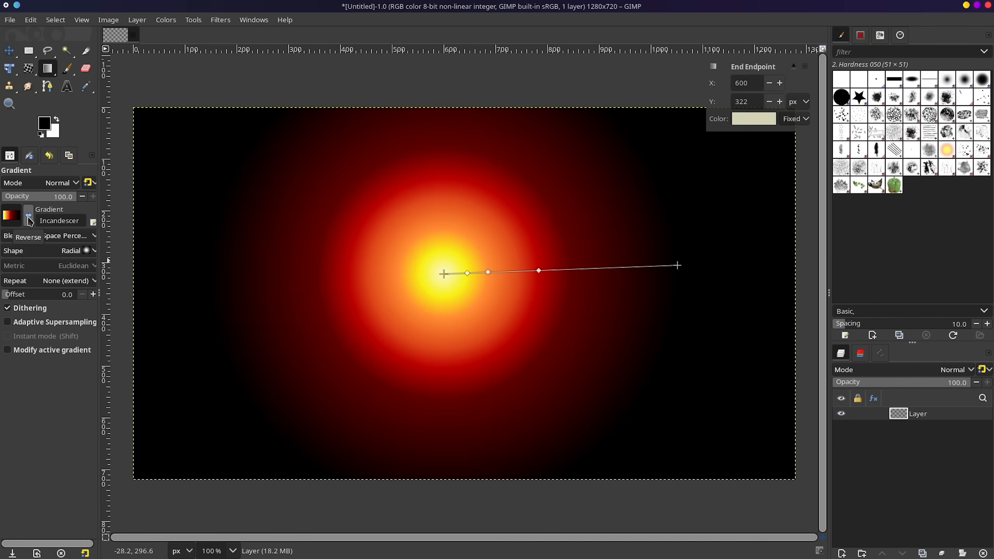
left_click(28, 219)
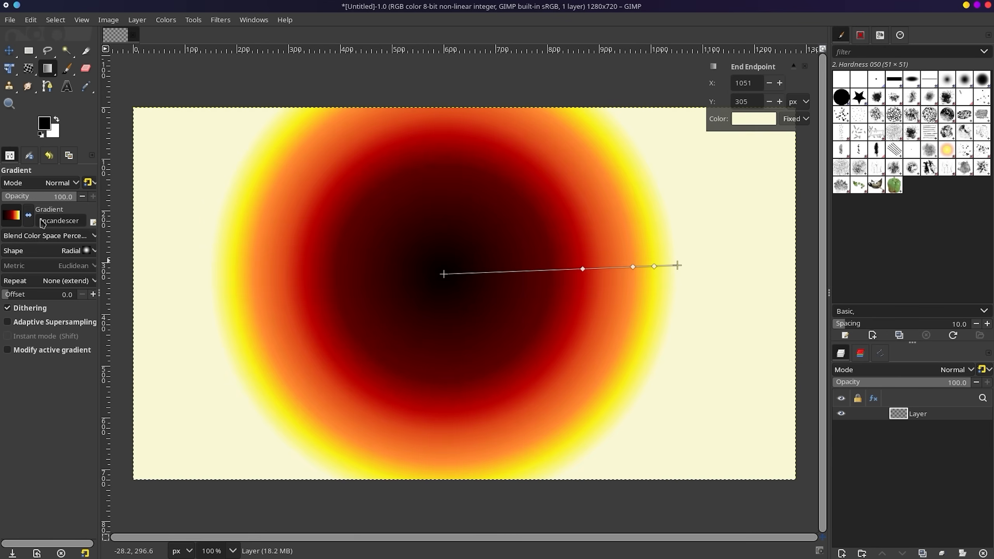
left_click(12, 220)
scroll(43, 357, "up", 10)
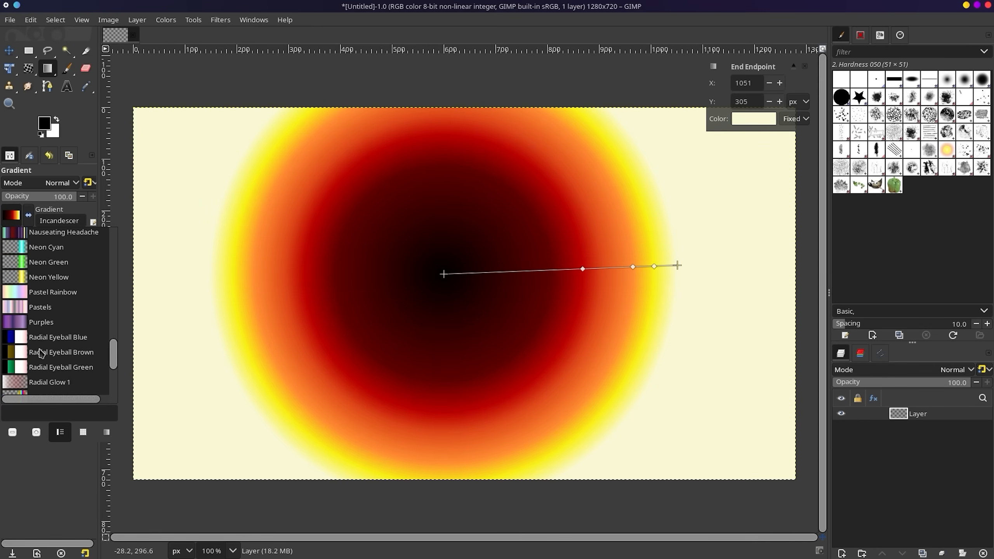
left_click(47, 361)
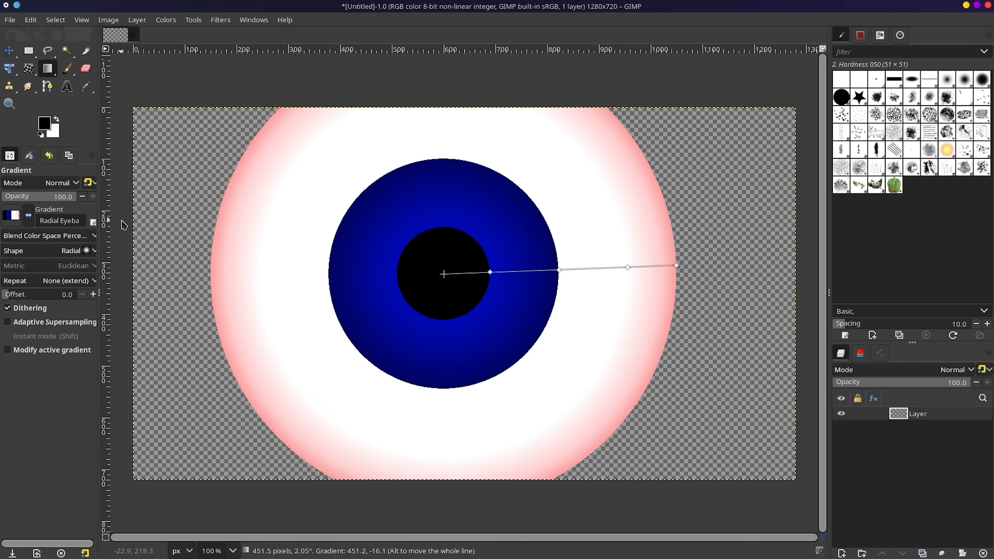
Try the Horizon 2 gradient, then settle on Custom (FG to BG).
left_click(12, 215)
scroll(58, 299, "up", 5)
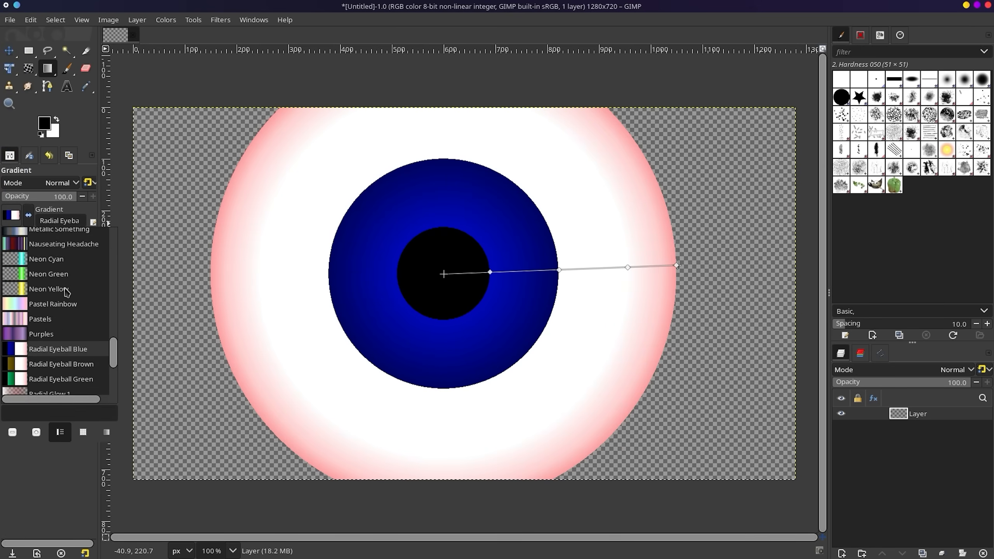
scroll(58, 299, "up", 2)
left_click(56, 298)
scroll(55, 282, "up", 10)
double_click(64, 235)
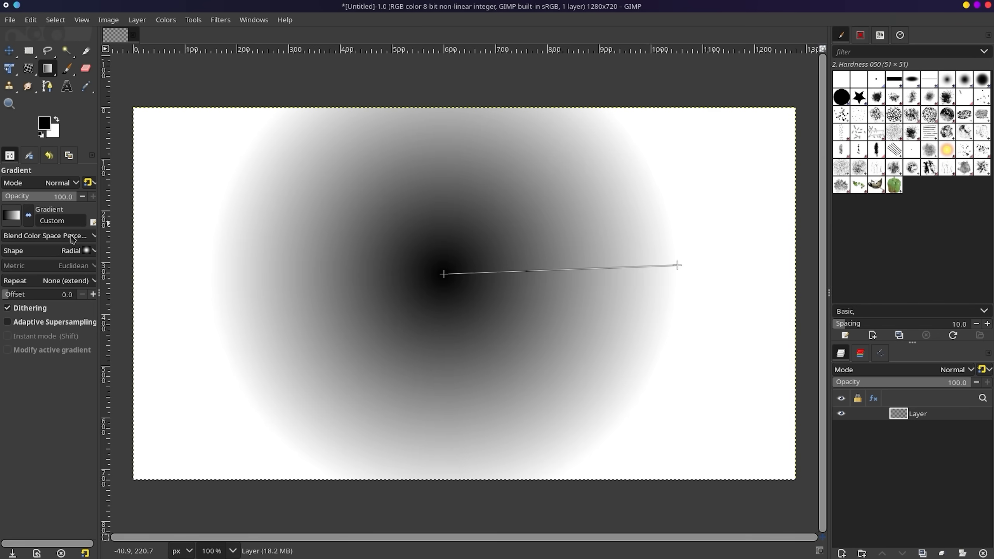
Set the foreground colour to a dark green.
left_click(46, 124)
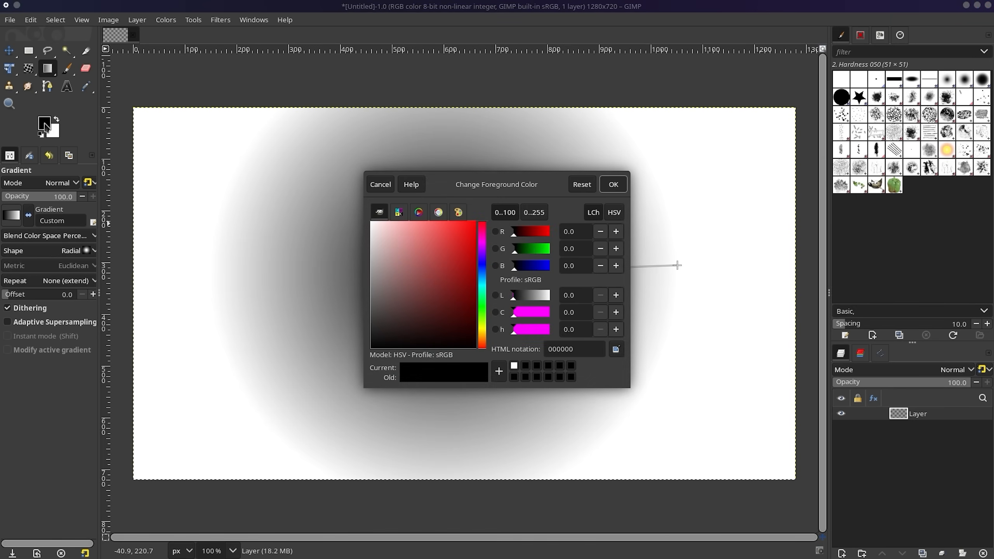
left_click(519, 267)
left_click_drag(427, 334, 445, 322)
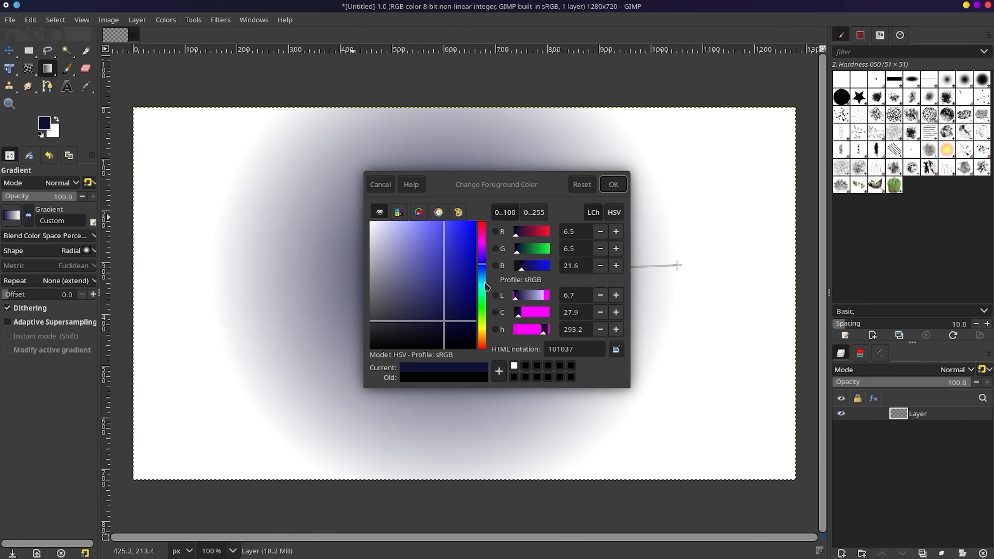
mouse_move(485, 286)
left_mouse_down()
mouse_move(487, 324)
mouse_move(457, 332)
left_mouse_up()
key("Return")
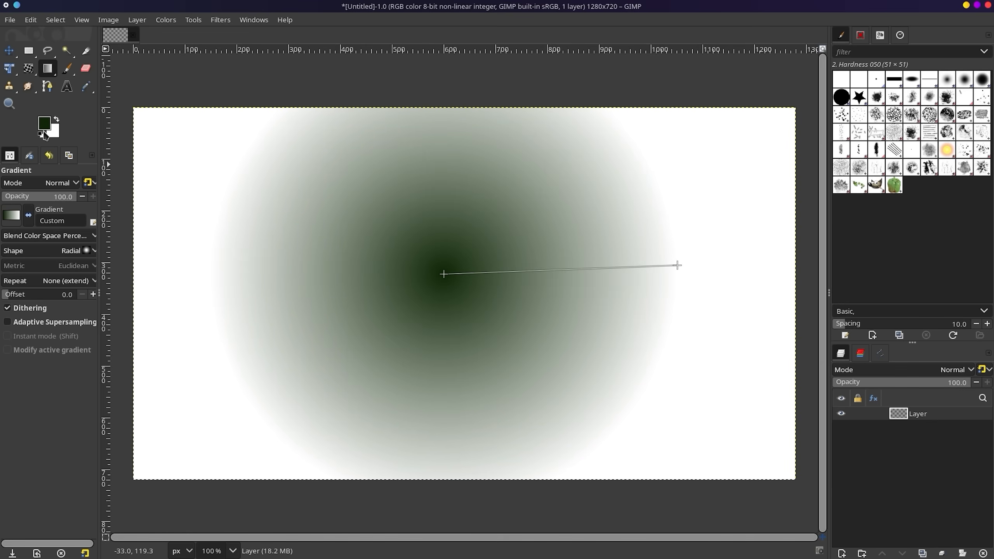
Set the background colour to near-black 131212.
left_click(54, 133)
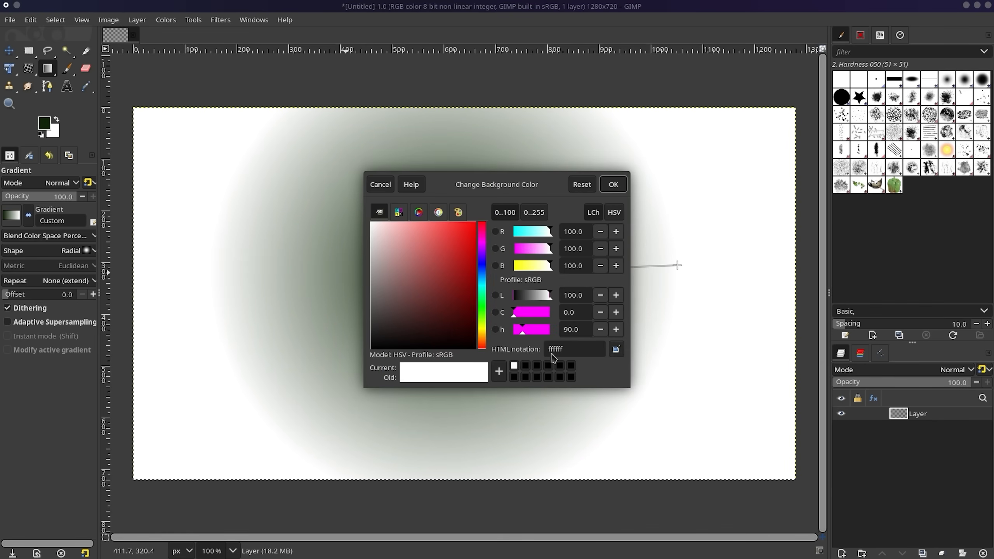
left_click_drag(409, 319, 389, 348)
left_click_drag(376, 297, 374, 341)
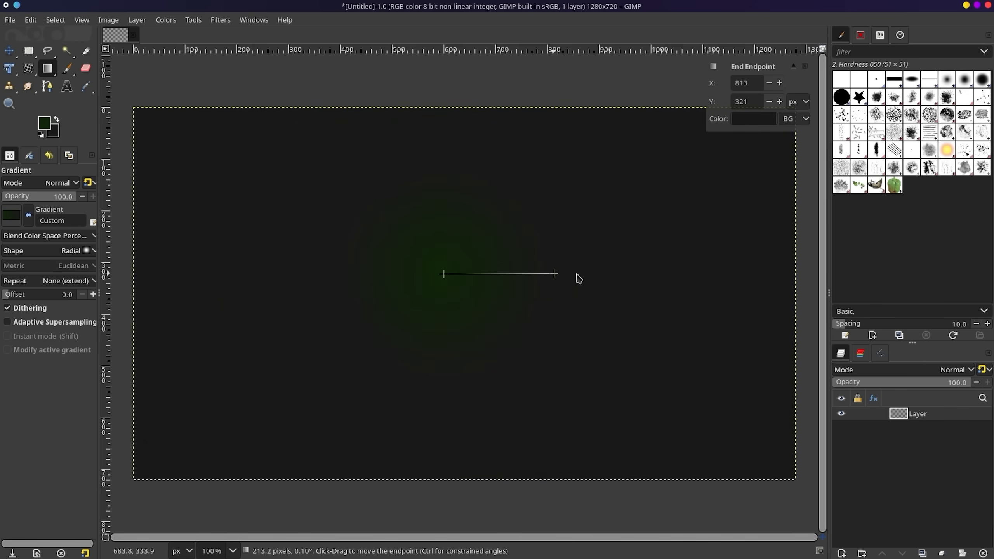
Stretch the green radial gradient's end point to the right to widen the glow.
mouse_move(575, 275)
left_mouse_down()
mouse_move(698, 264)
mouse_move(717, 267)
mouse_move(617, 286)
mouse_move(719, 280)
mouse_move(450, 288)
mouse_move(594, 270)
left_mouse_up()
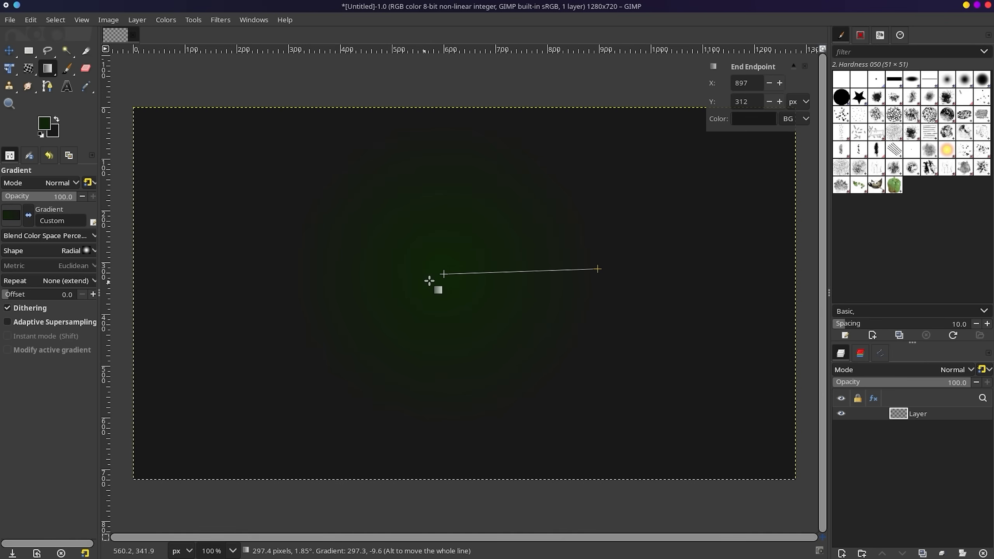
mouse_move(444, 275)
left_mouse_down()
mouse_move(421, 311)
mouse_move(298, 302)
mouse_move(443, 274)
left_mouse_up()
left_click_drag(443, 274, 520, 294)
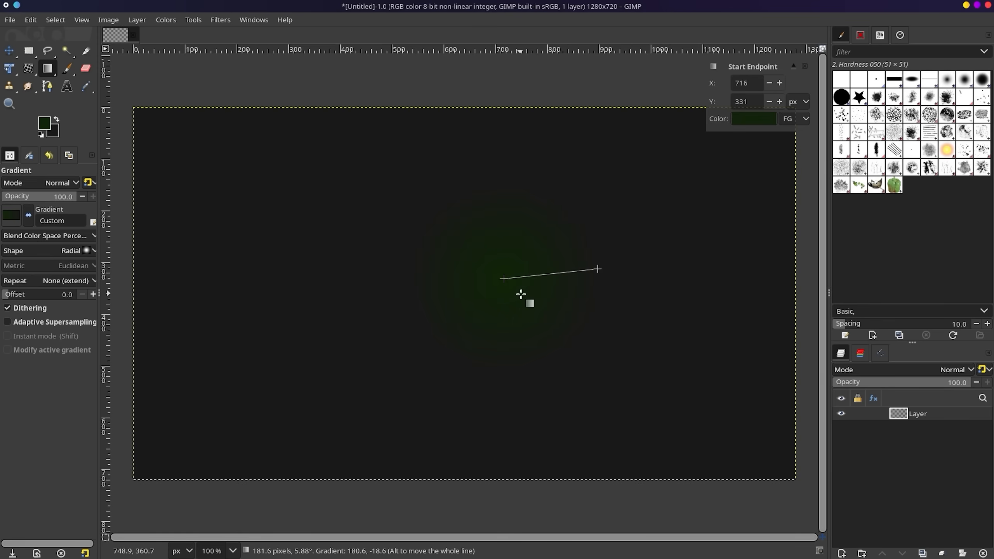
key("ctrl+z")
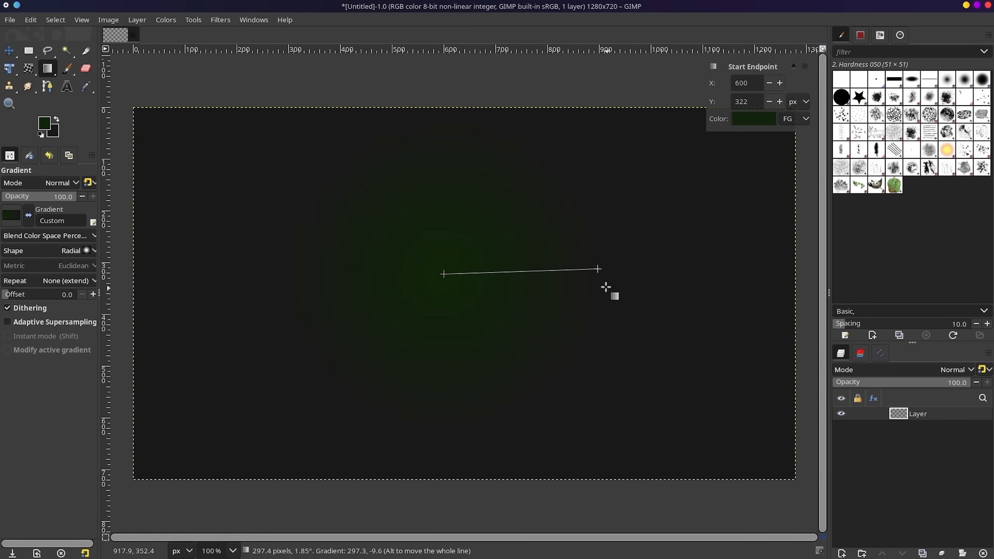
left_click_drag(597, 269, 747, 275)
Add centre guides and snap the gradient start point onto their intersection at 640, 359.
left_click_drag(107, 61, 464, 103)
left_click_drag(125, 51, 161, 272)
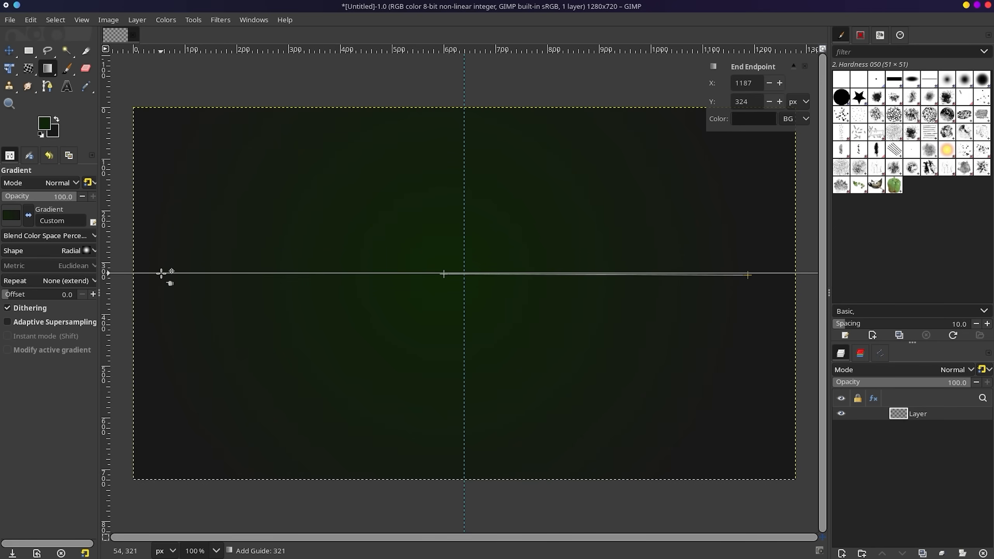
left_click_drag(161, 273, 173, 292)
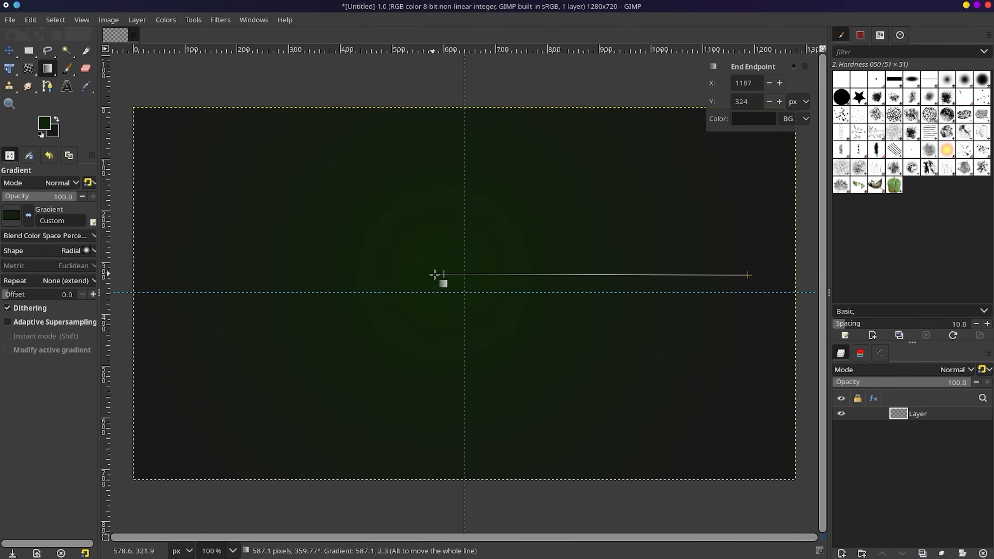
left_click_drag(442, 278, 462, 294)
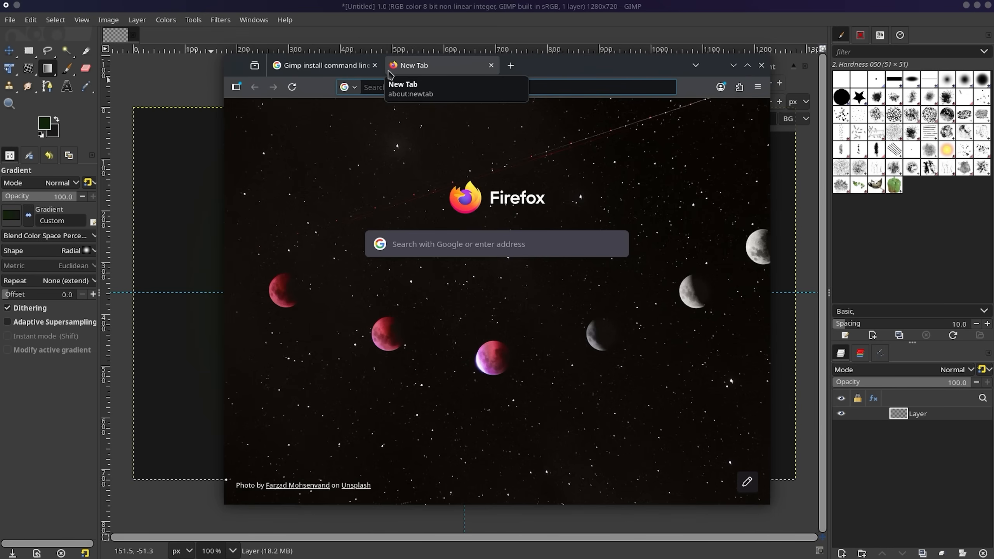
Search Google for 'vim logo svg' and switch to the image results.
type("vim")
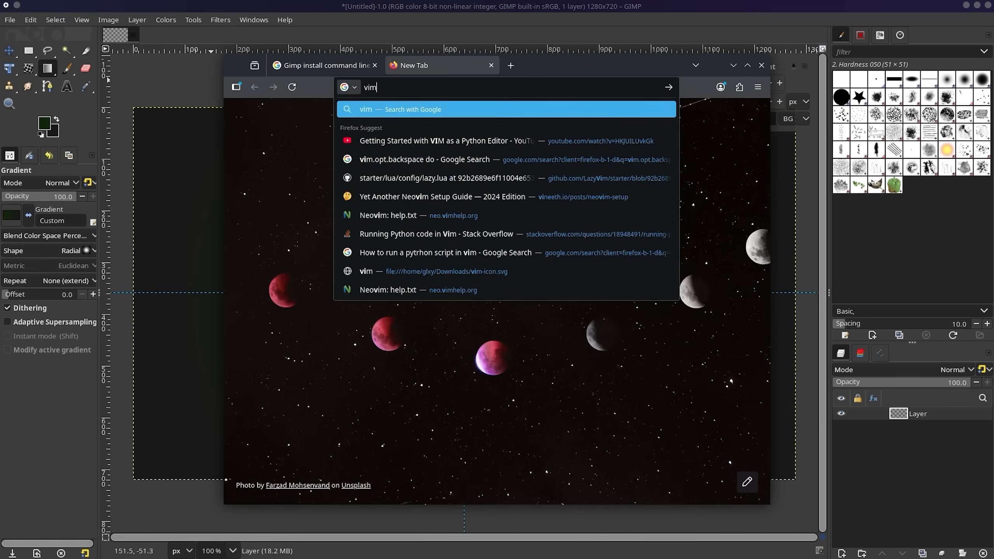
type(" log")
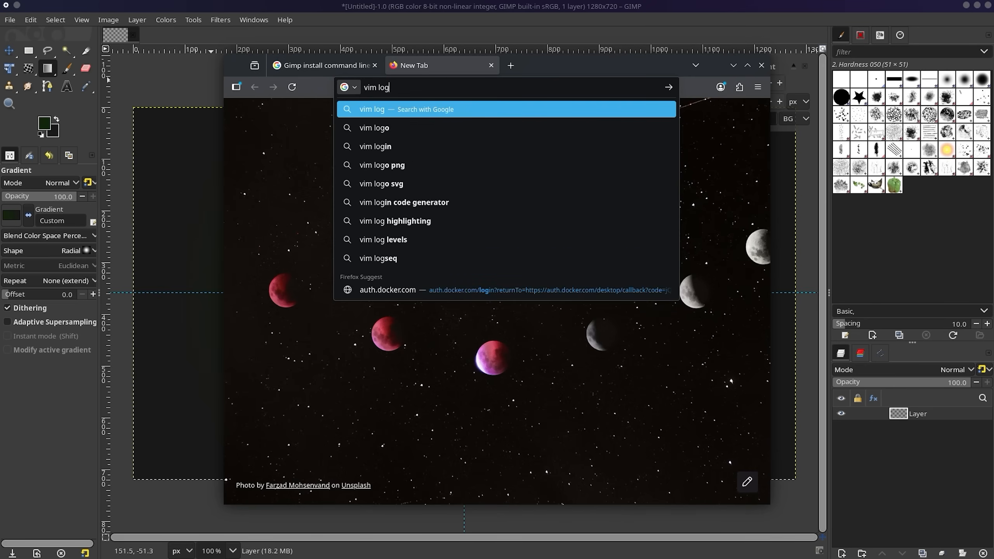
type("o svg")
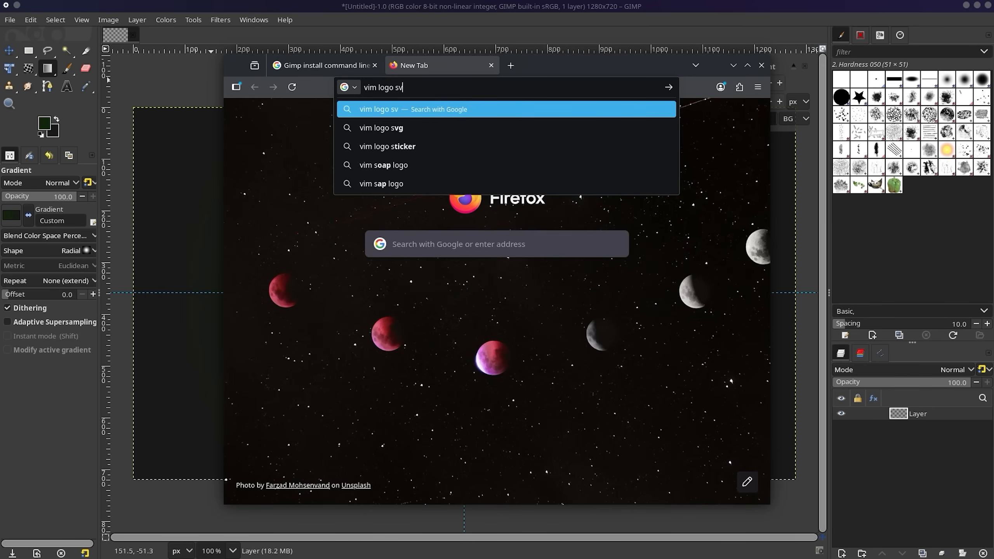
key("Return")
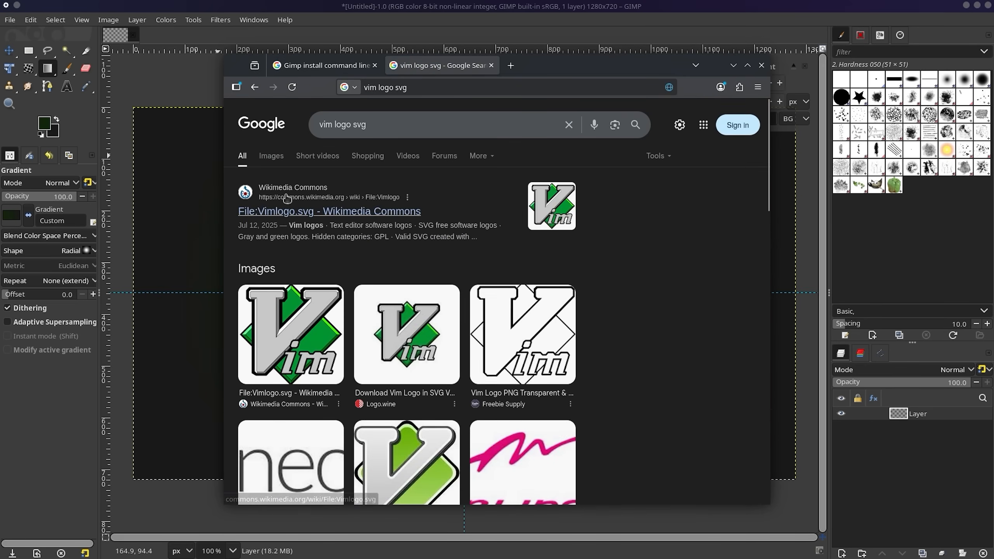
left_click(288, 212)
scroll(374, 339, "down", 10)
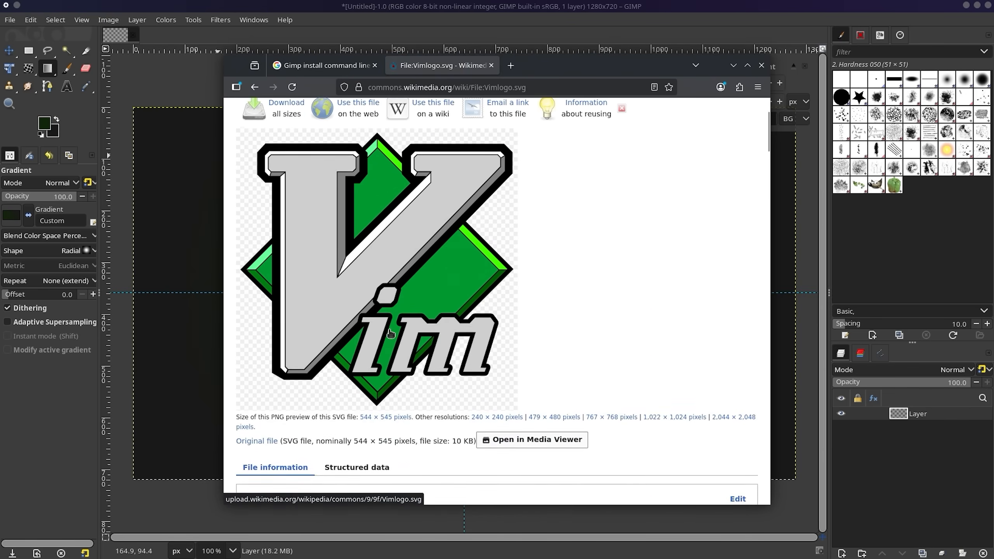
scroll(379, 350, "up", 10)
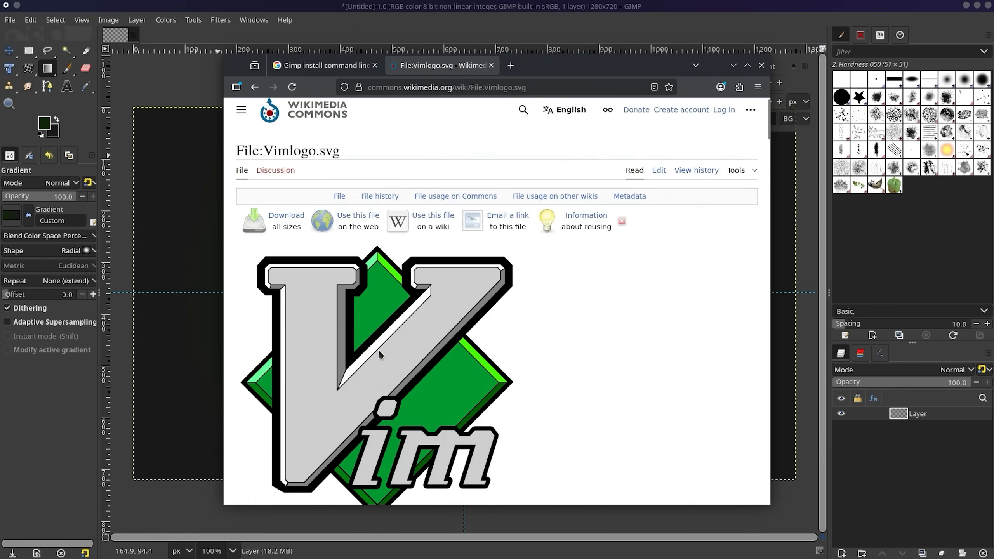
left_click(255, 87)
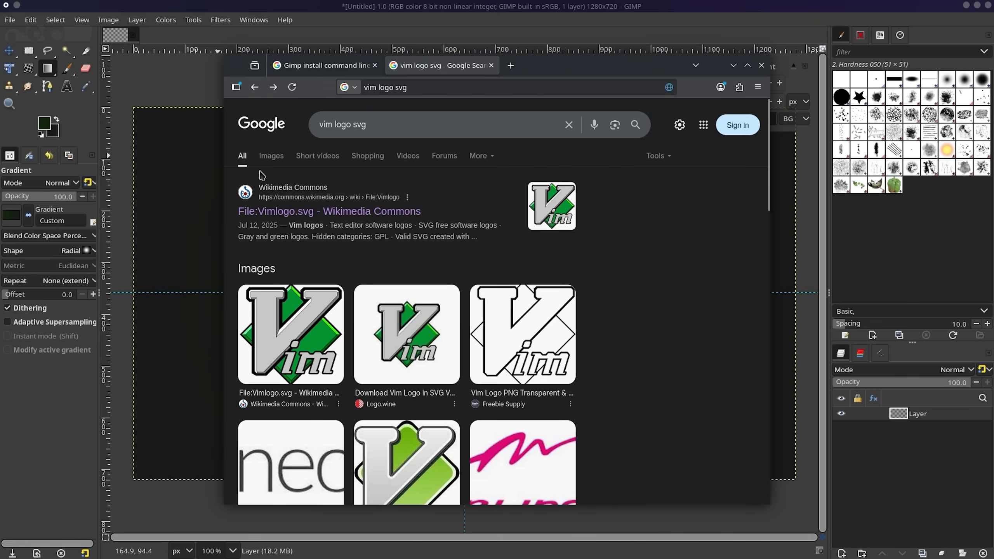
left_click(270, 157)
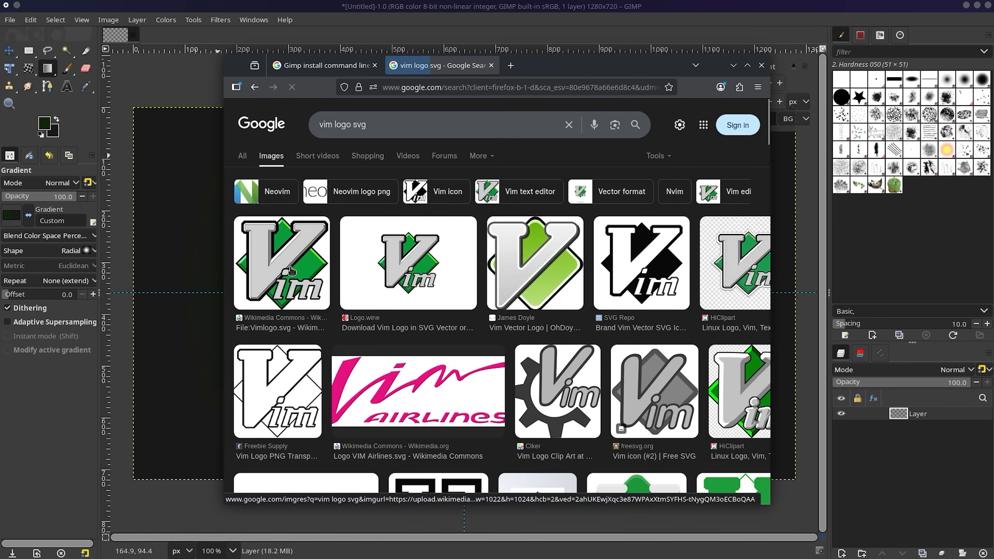
Save the Wikimedia Vim logo preview image as Vimlogo.svg.png.
left_click(285, 267)
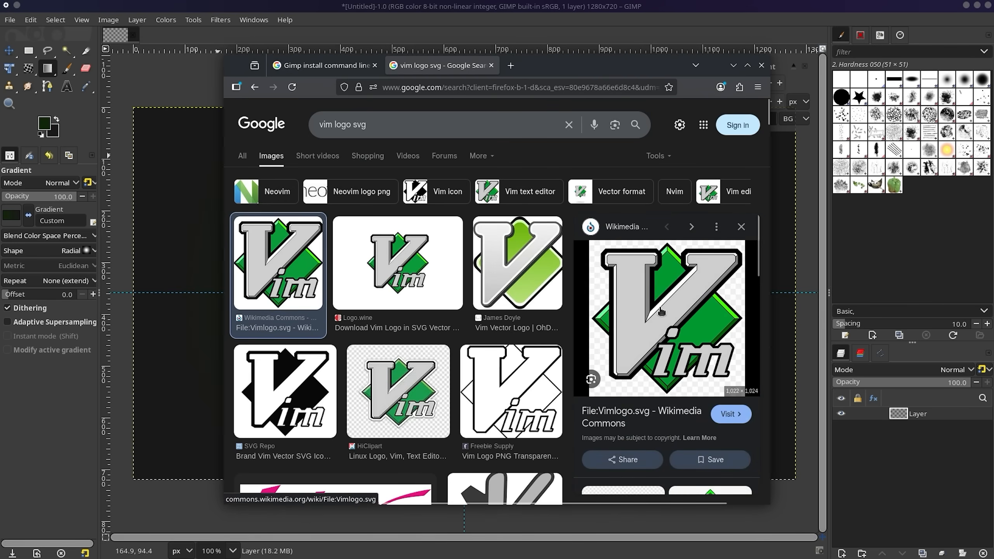
right_click(662, 315)
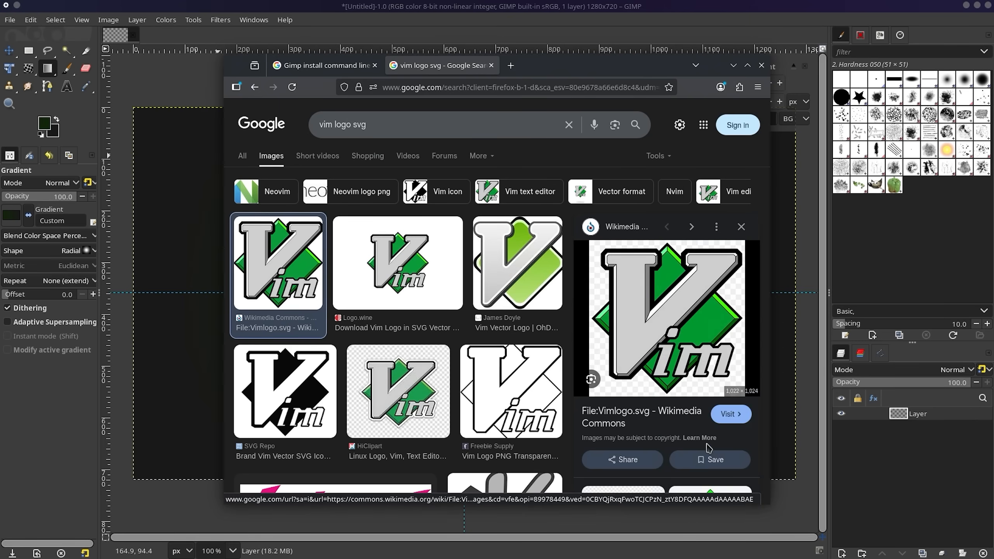
left_click(692, 441)
left_click(673, 413)
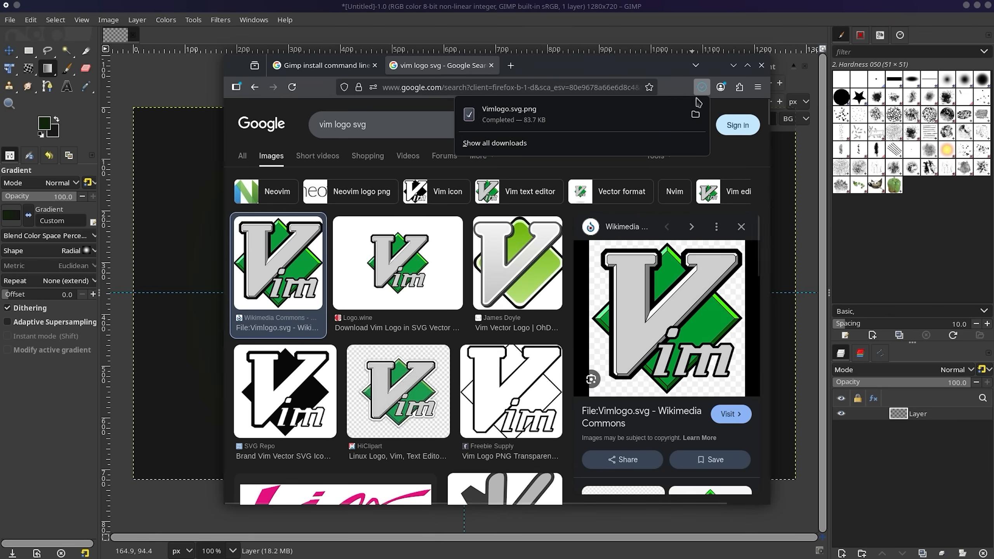
Drag Vimlogo.svg.png into the image as a new layer, keeping its embedded colour profile.
left_click_drag(508, 114, 160, 249)
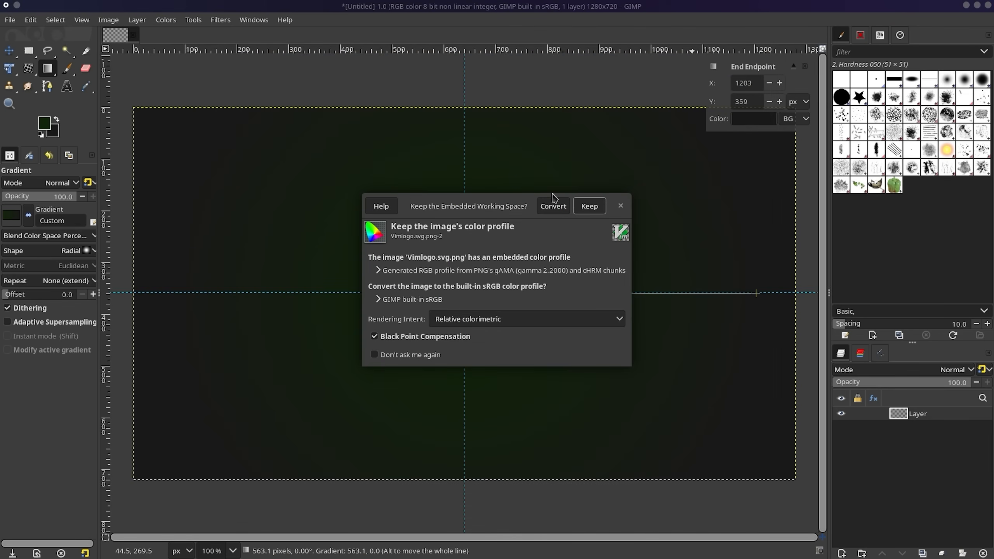
left_click(567, 355)
left_click(590, 205)
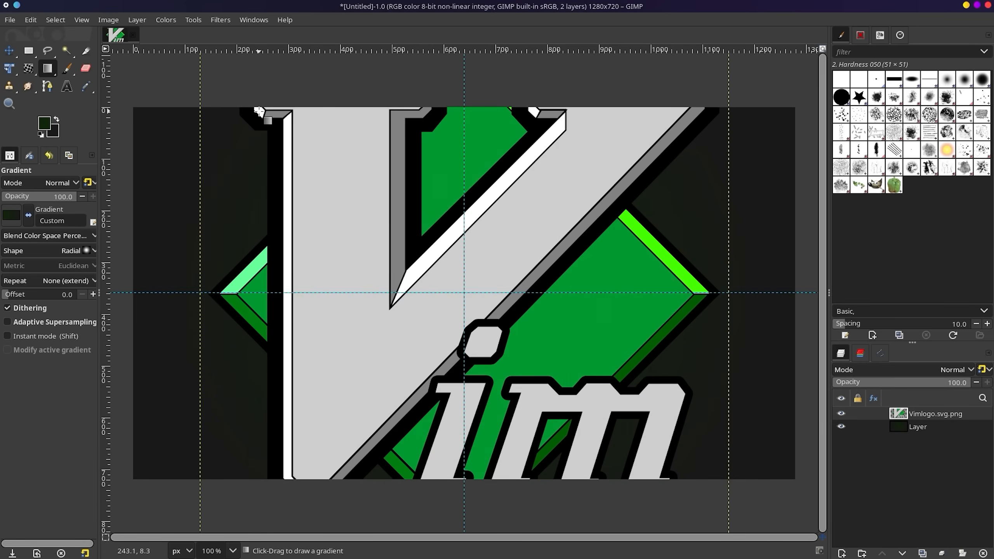
scroll(423, 171, "down", 2)
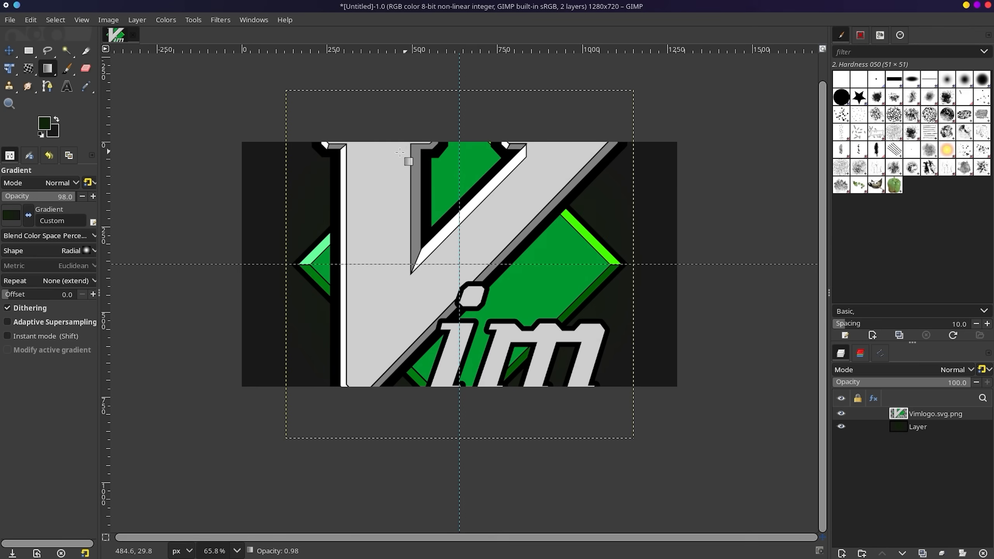
Activate Unified Transform on the logo layer, undoing an accidental move and distortion.
mouse_move(28, 49)
key("t")
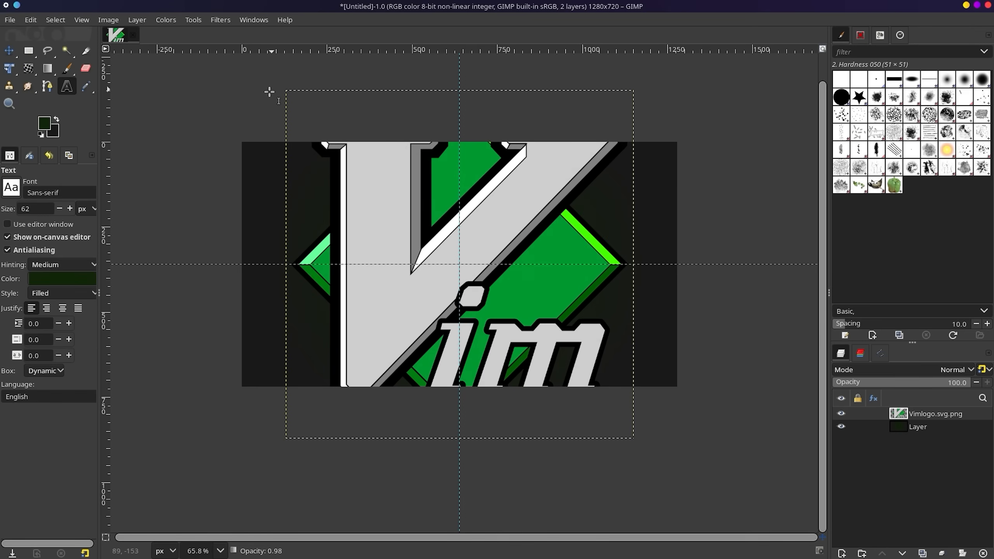
left_click(16, 50)
key("ctrl+m")
key("Escape")
key("ctrl+z")
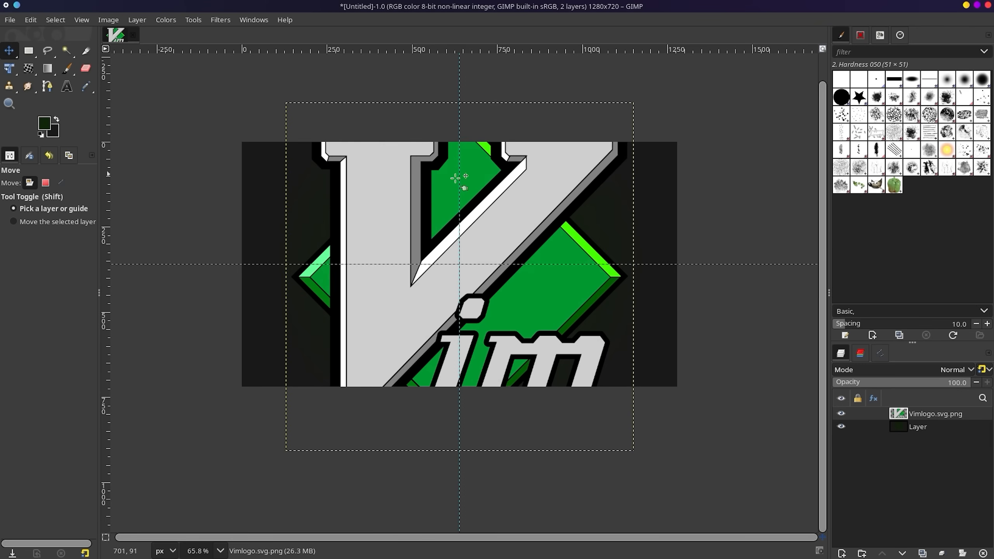
key("shift+t")
left_click(432, 183)
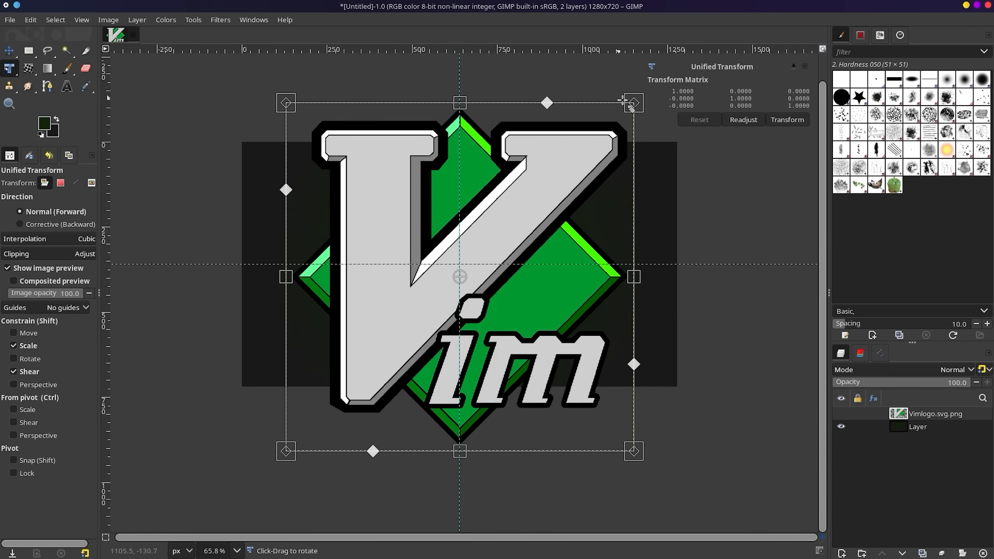
mouse_move(633, 103)
left_mouse_down()
mouse_move(599, 148)
mouse_move(629, 120)
left_mouse_up()
key("ctrl+z")
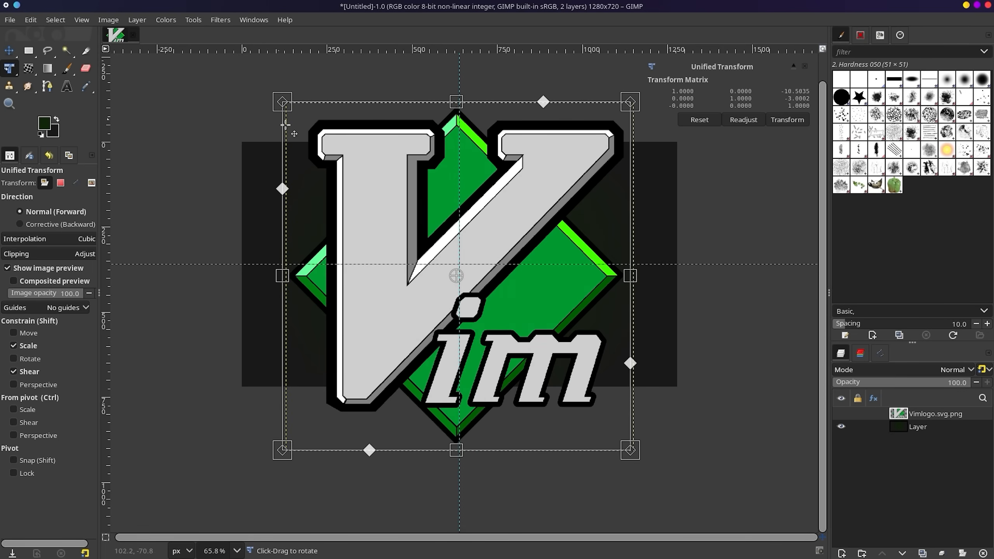
Scale the Vim logo down, centre it, and widen it slightly, leaving its layer active.
left_click_drag(288, 102, 434, 300)
left_click_drag(563, 324, 492, 240)
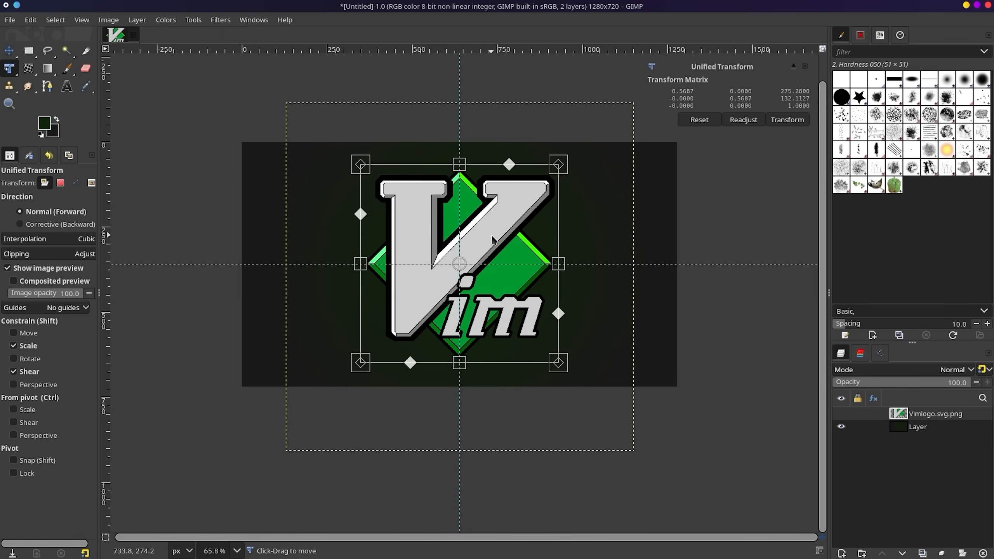
left_click_drag(558, 165, 497, 223)
key("ctrl+z")
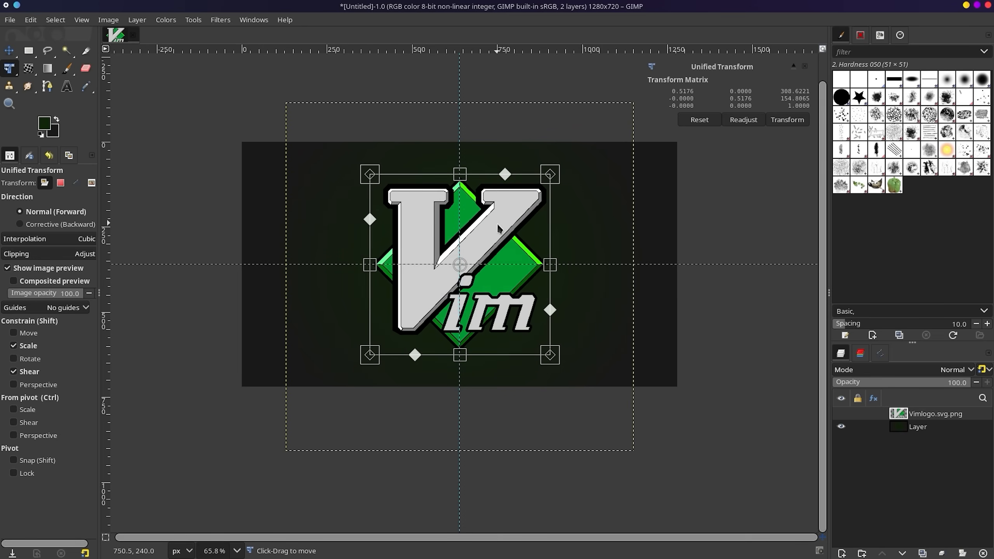
left_click_drag(555, 265, 533, 257)
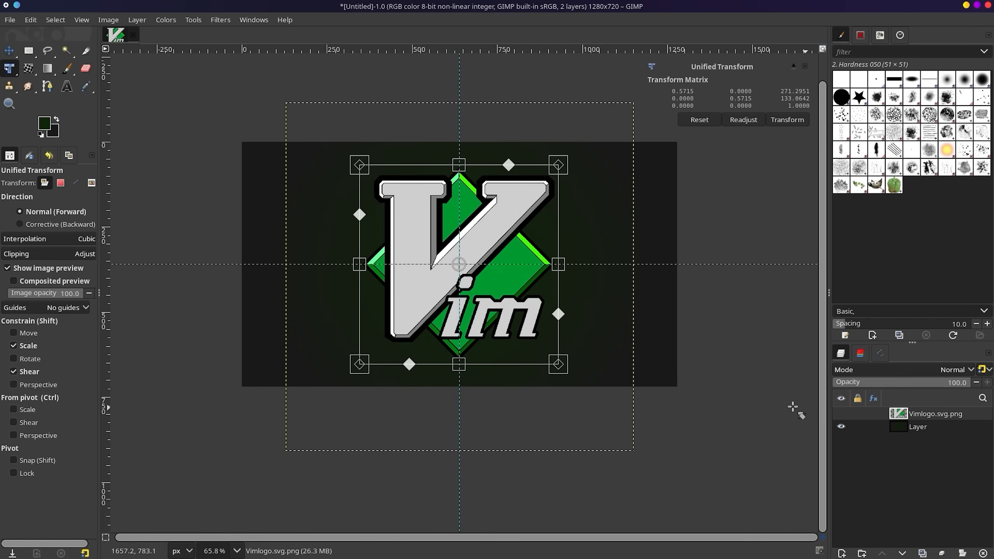
left_click(940, 430)
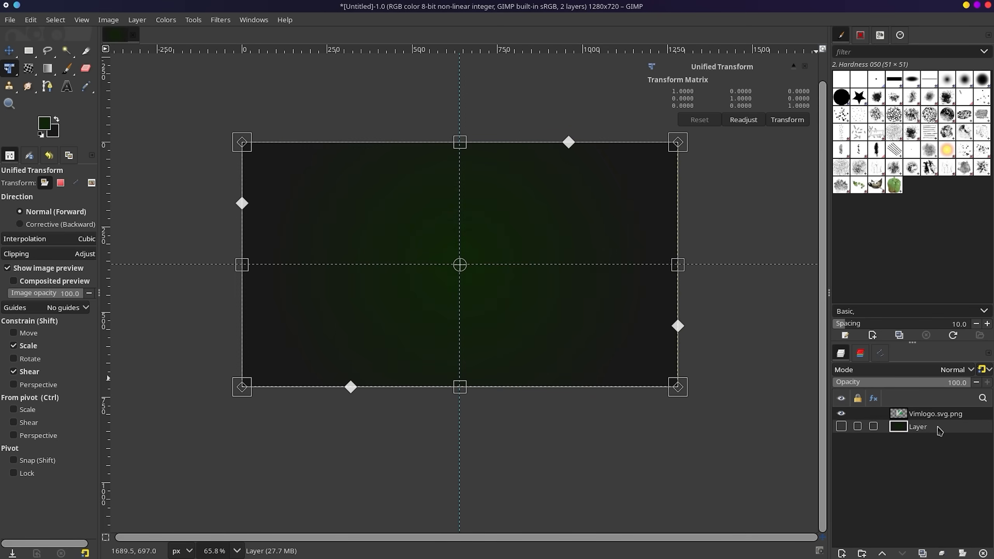
left_click(932, 418)
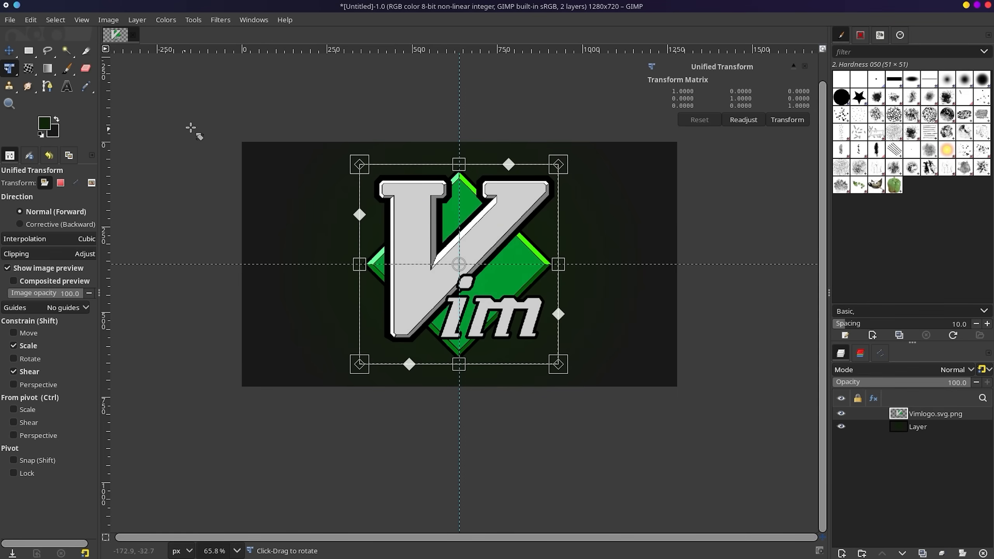
Apply a Drop Shadow to the Vim logo layer with about 7.97 blur and 0.5 opacity.
left_click(9, 50)
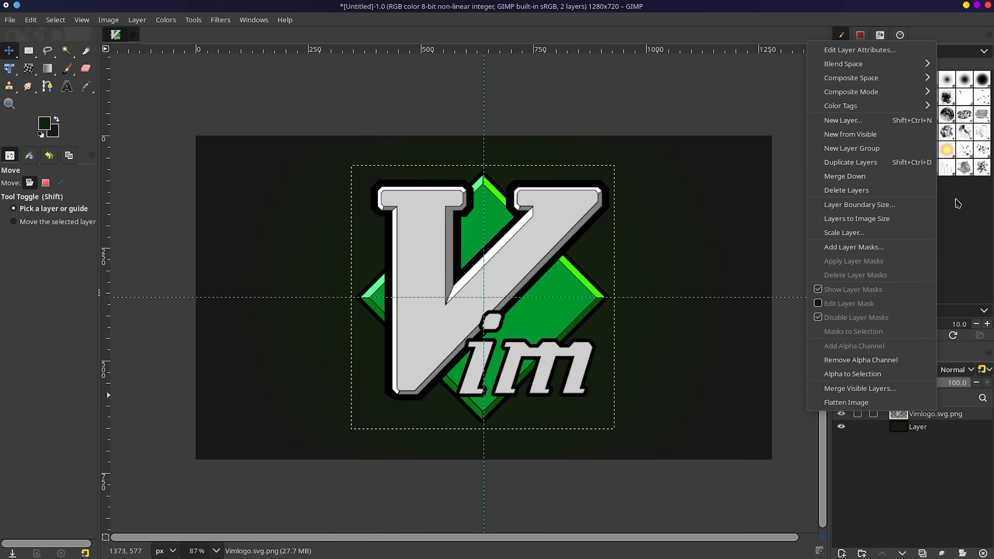
mouse_move(862, 64)
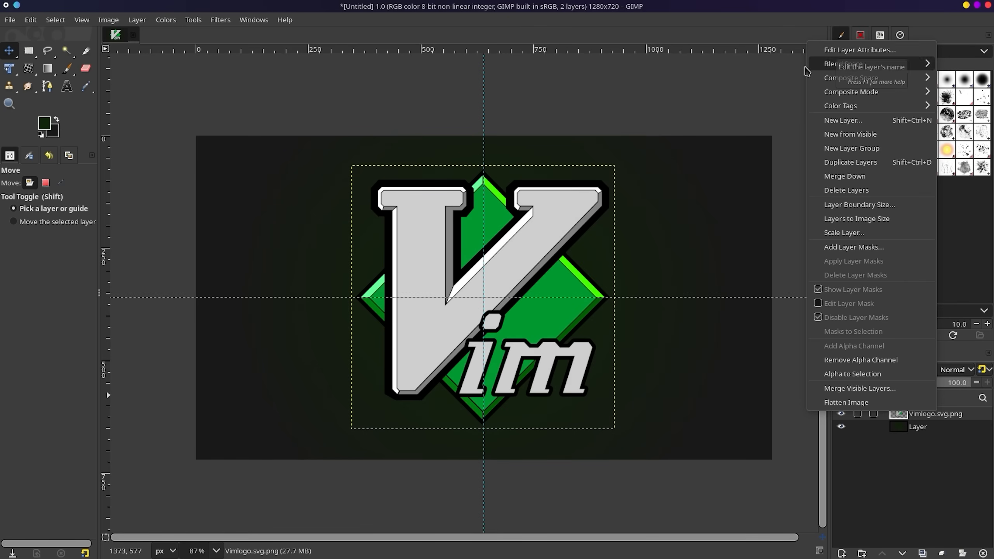
left_click(959, 281)
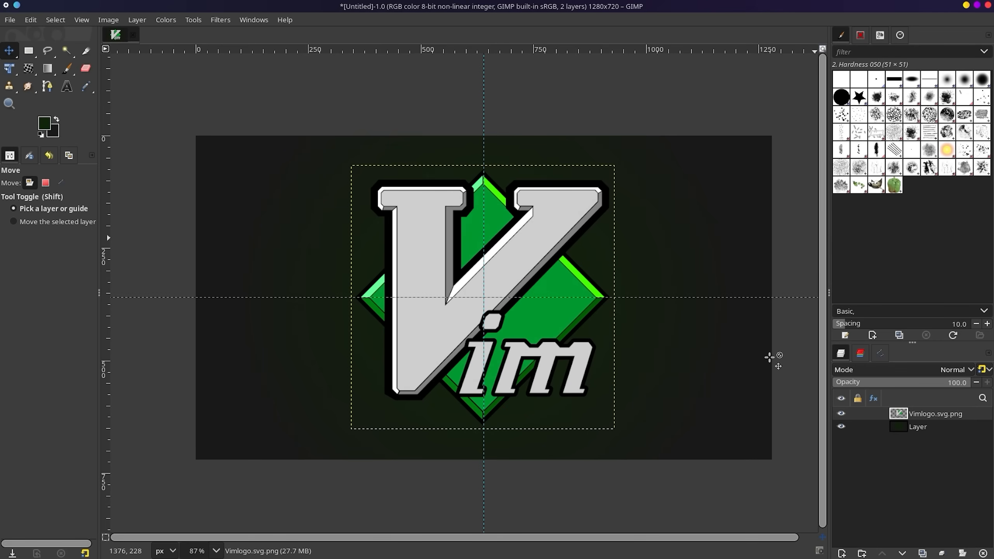
left_click(220, 20)
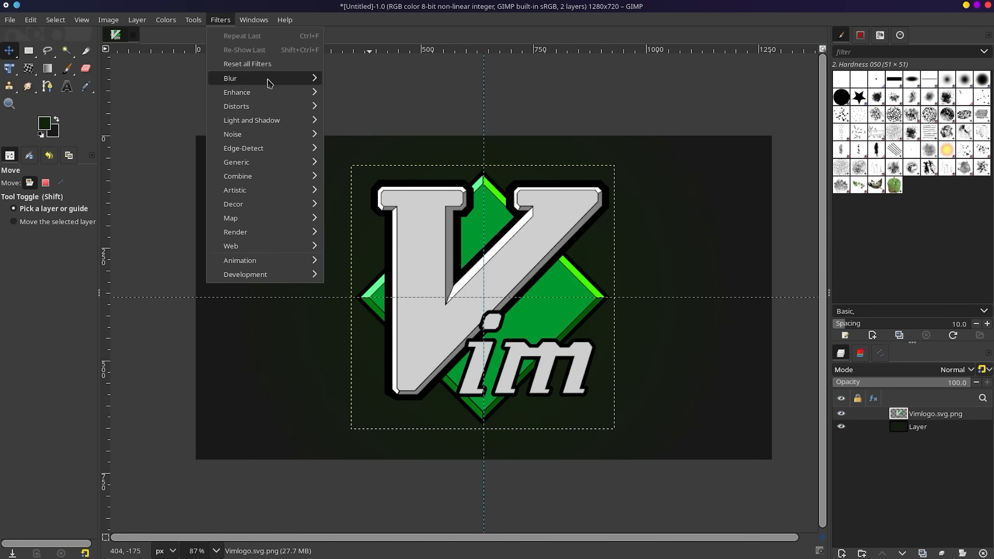
mouse_move(266, 120)
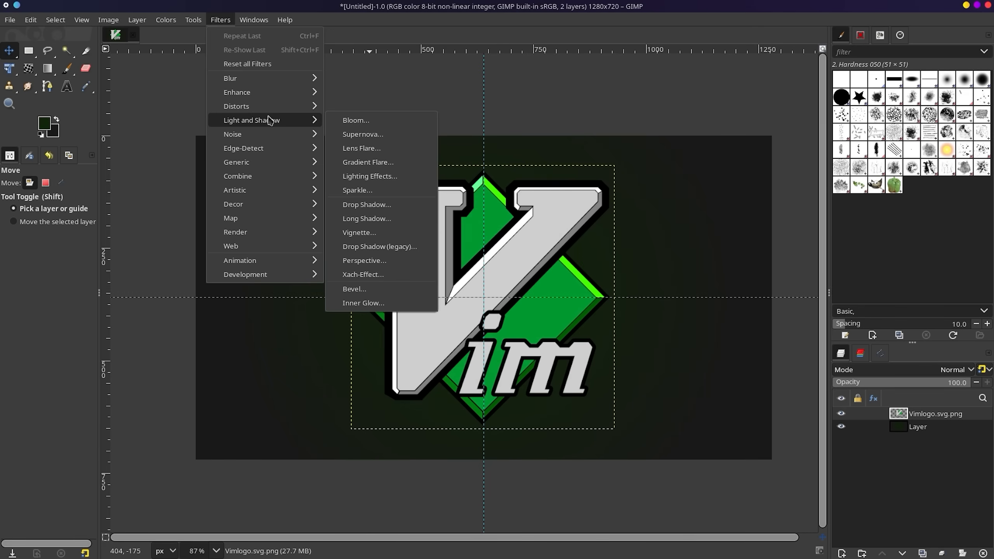
left_click(368, 205)
left_click_drag(487, 202, 725, 156)
left_click_drag(673, 231, 737, 222)
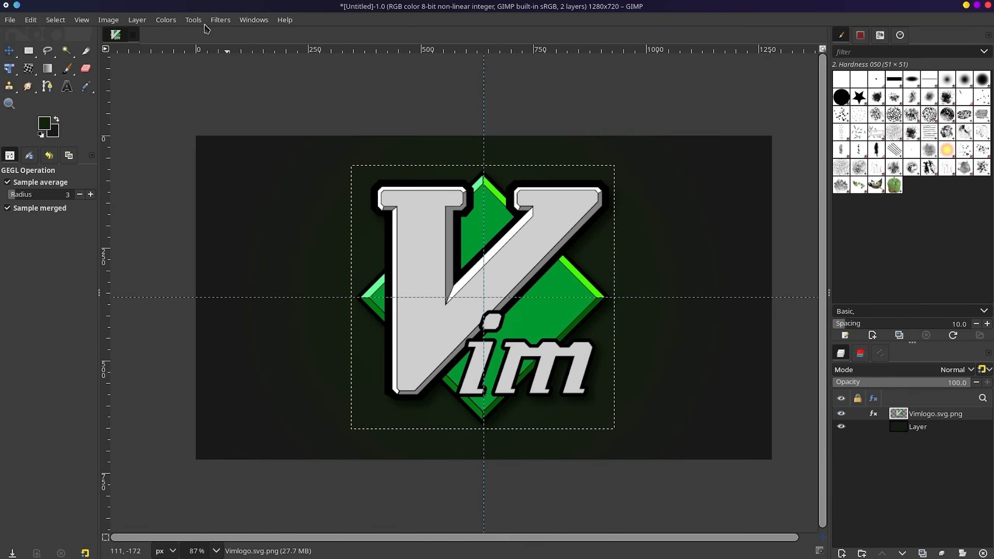
Preview Bloom, Lighting Effects and Softglow on the logo, discarding each.
left_click(226, 20)
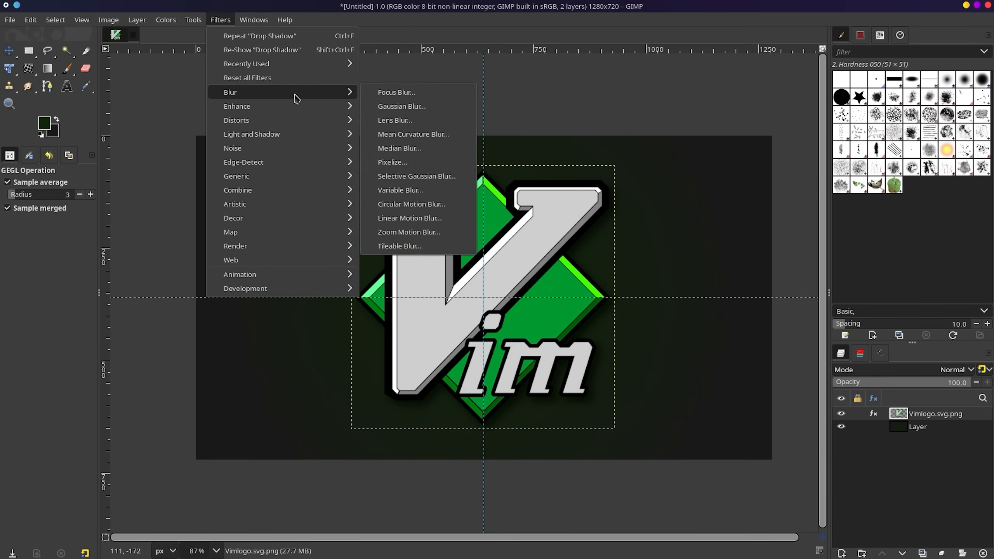
mouse_move(301, 140)
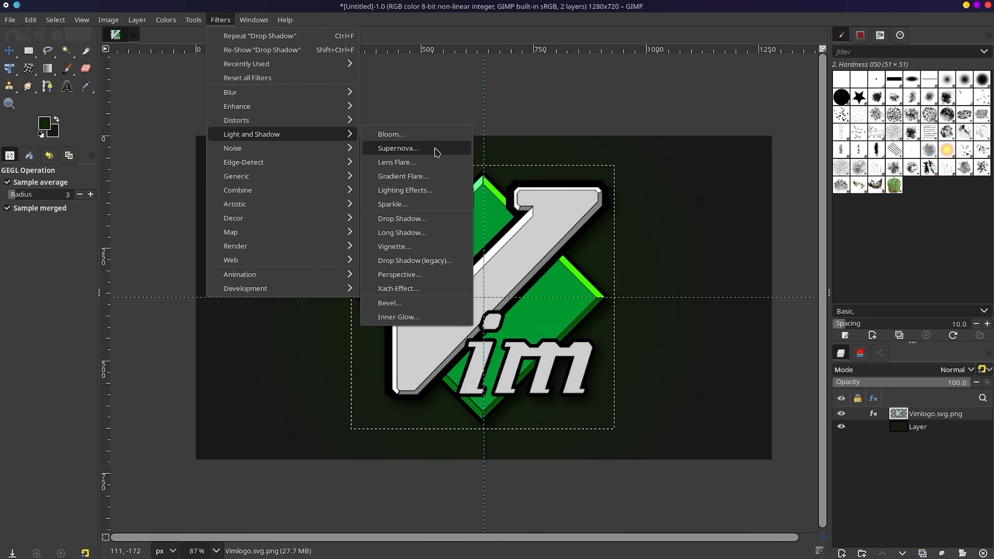
left_click(427, 136)
left_click_drag(506, 211, 769, 153)
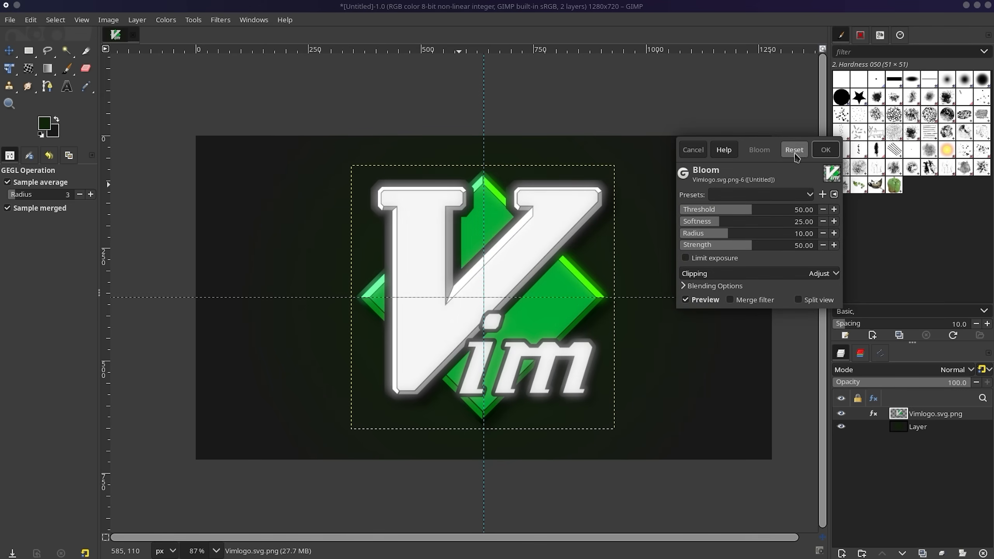
left_click(693, 149)
left_click(220, 19)
mouse_move(288, 133)
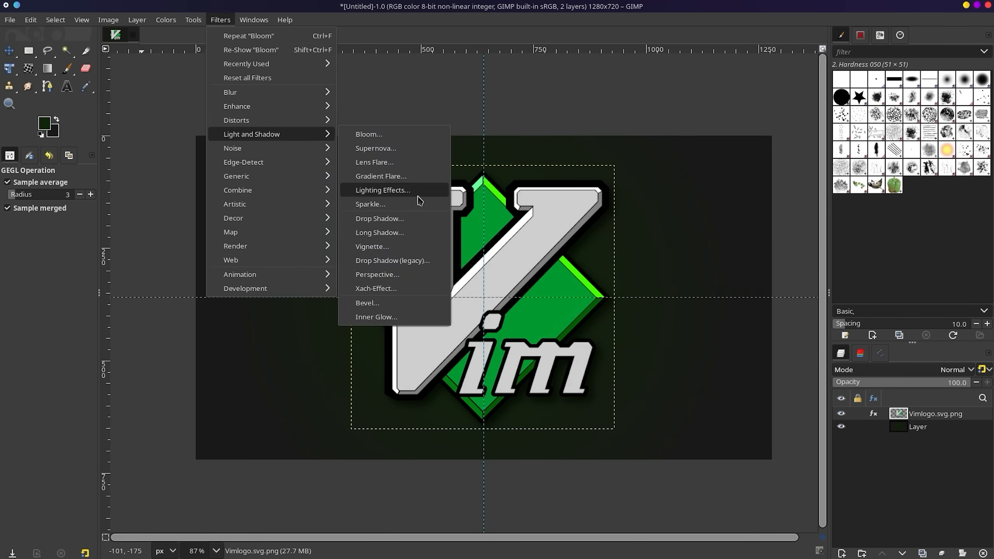
left_click(438, 191)
left_click(275, 191)
left_click(220, 20)
mouse_move(262, 204)
left_click(434, 303)
Start a second Drop Shadow on the logo, offset about 34.7 px down-right.
left_click(623, 188)
left_click(227, 20)
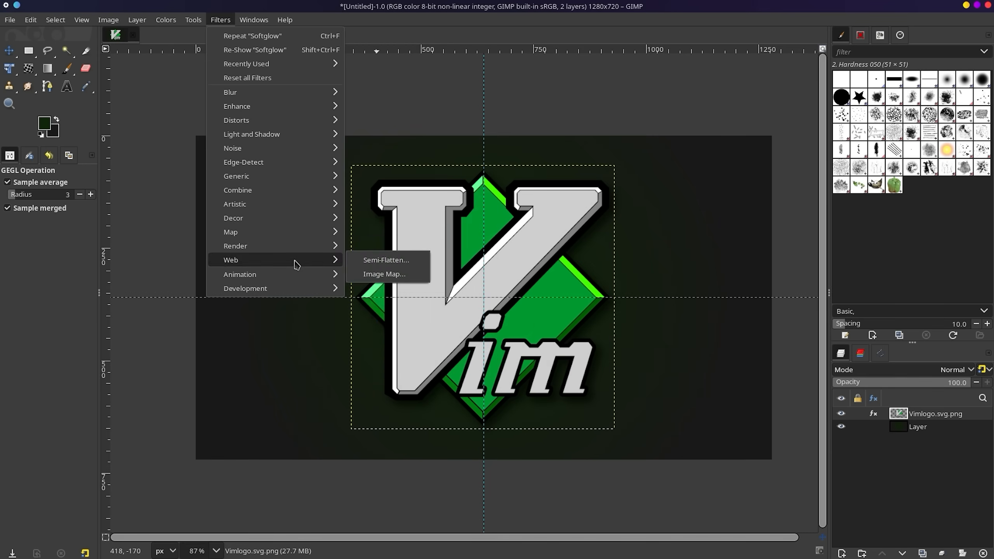
mouse_move(309, 134)
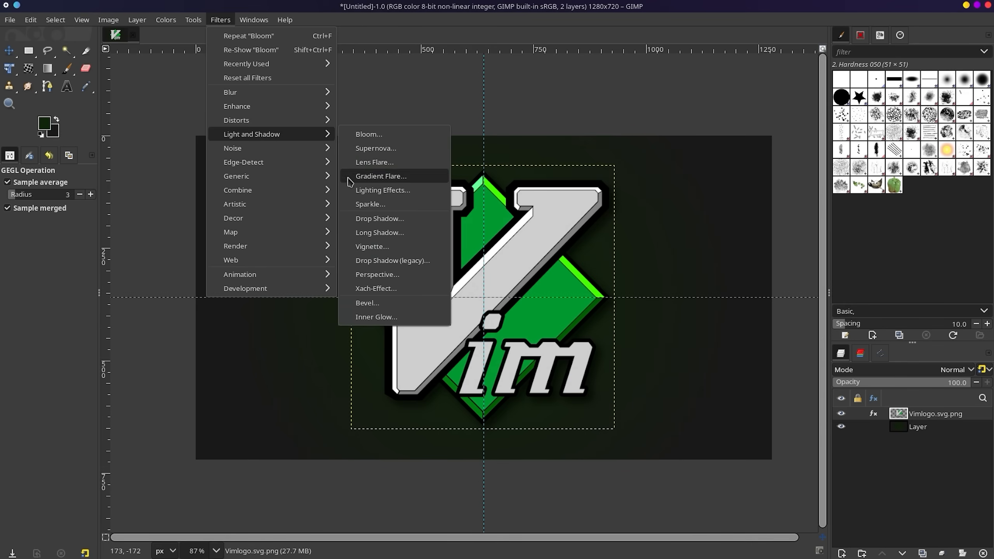
left_click(374, 218)
left_click_drag(520, 255, 542, 263)
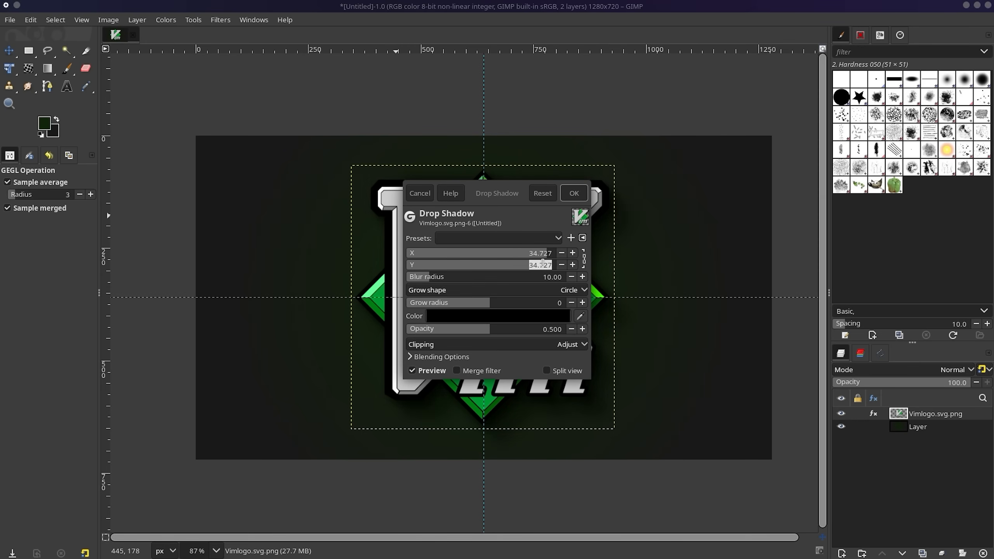
Tint the shadow bright green and adjust grow radius to -45, opacity 0.403, blur 152.29.
left_click(465, 317)
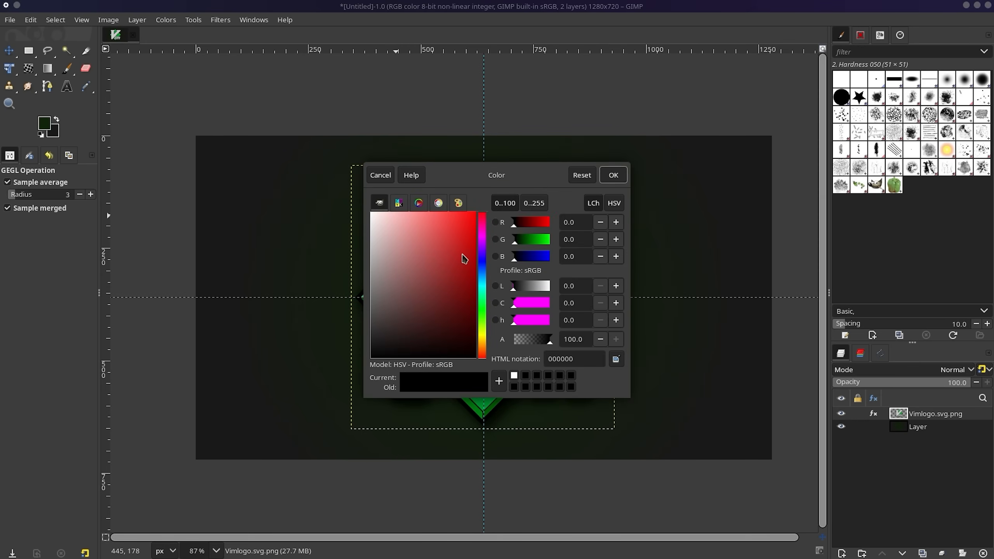
left_click(484, 314)
left_click_drag(470, 266, 467, 238)
left_click(613, 175)
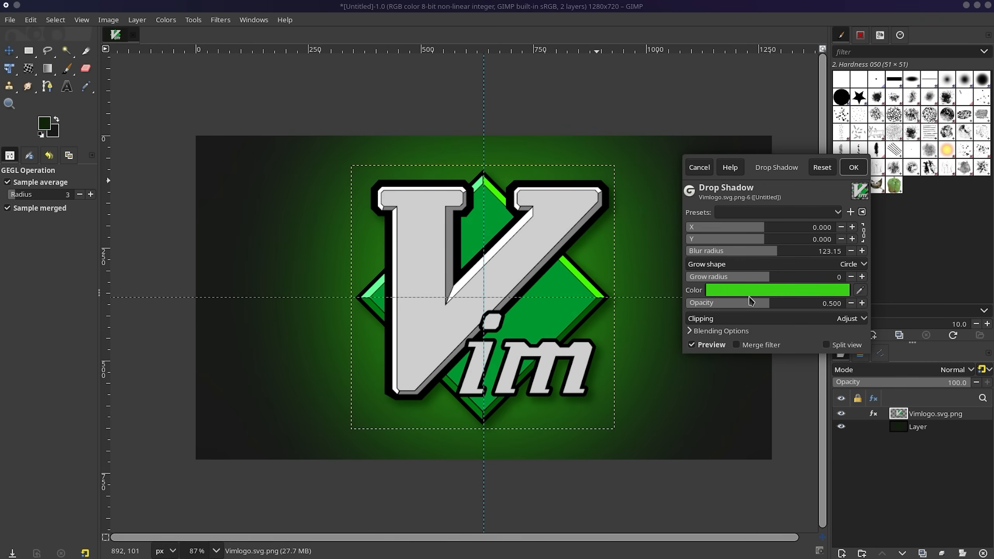
left_click_drag(754, 278, 693, 283)
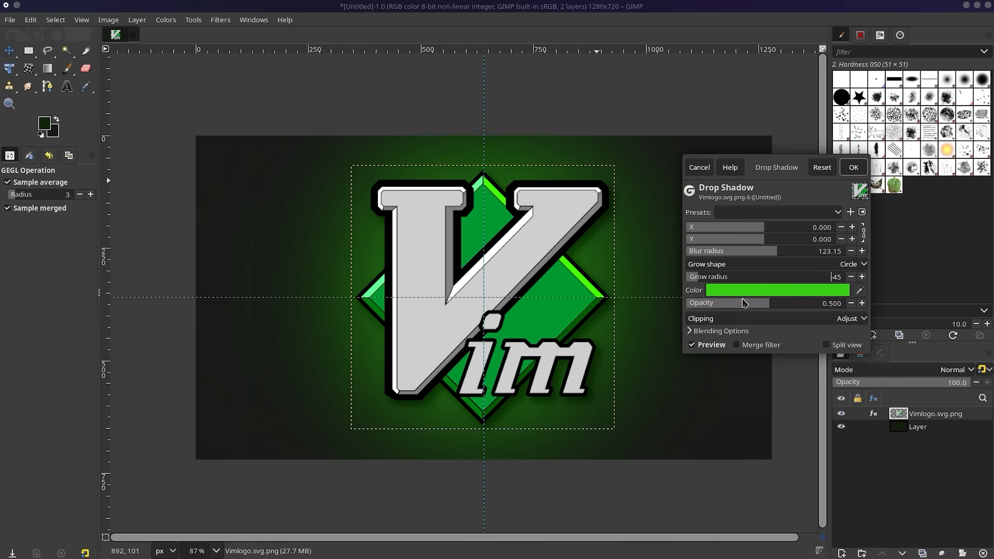
left_click_drag(744, 303, 715, 302)
left_click_drag(750, 247, 711, 257)
Change the shadow colour to near white and expand the Blending Options.
left_click(777, 289)
left_click_drag(737, 214, 714, 219)
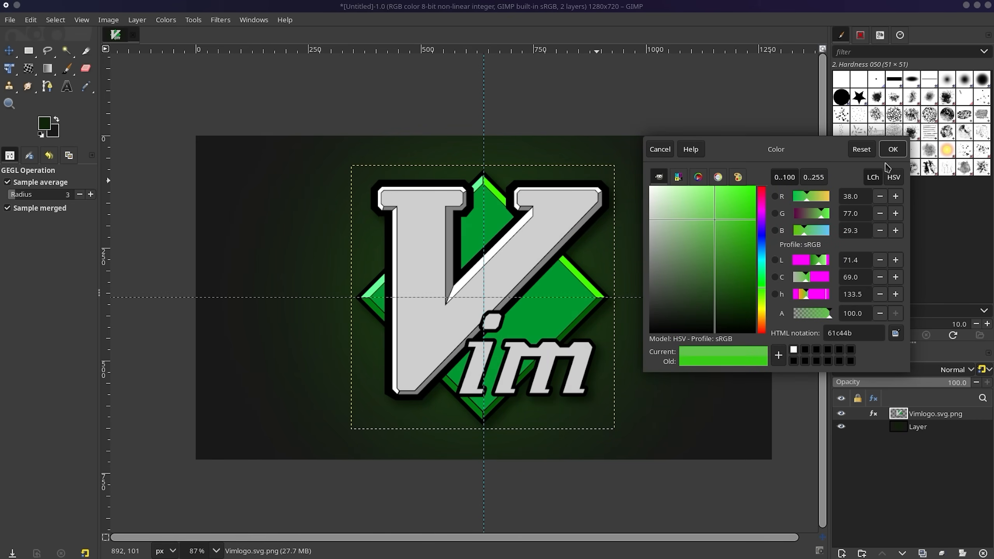
left_click_drag(673, 200, 646, 188)
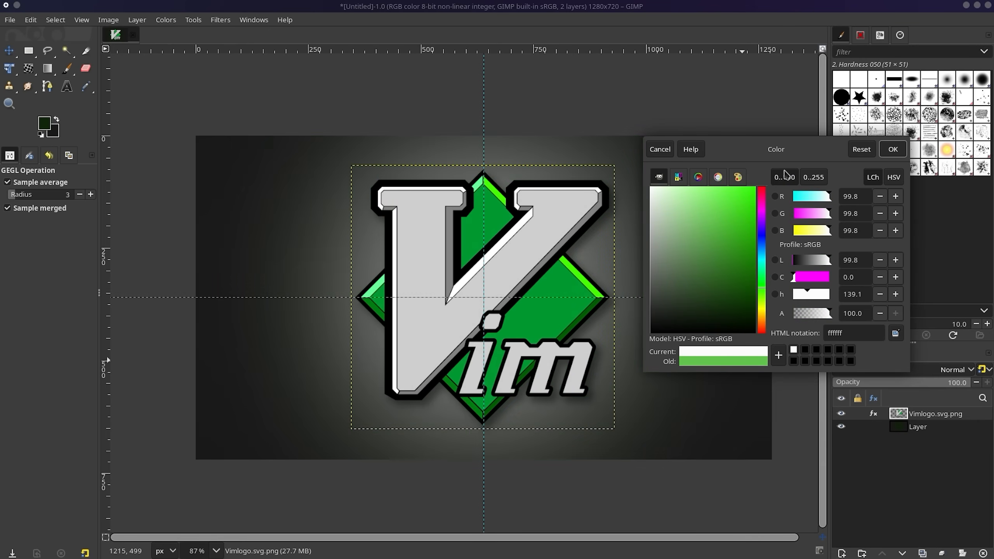
left_click(892, 150)
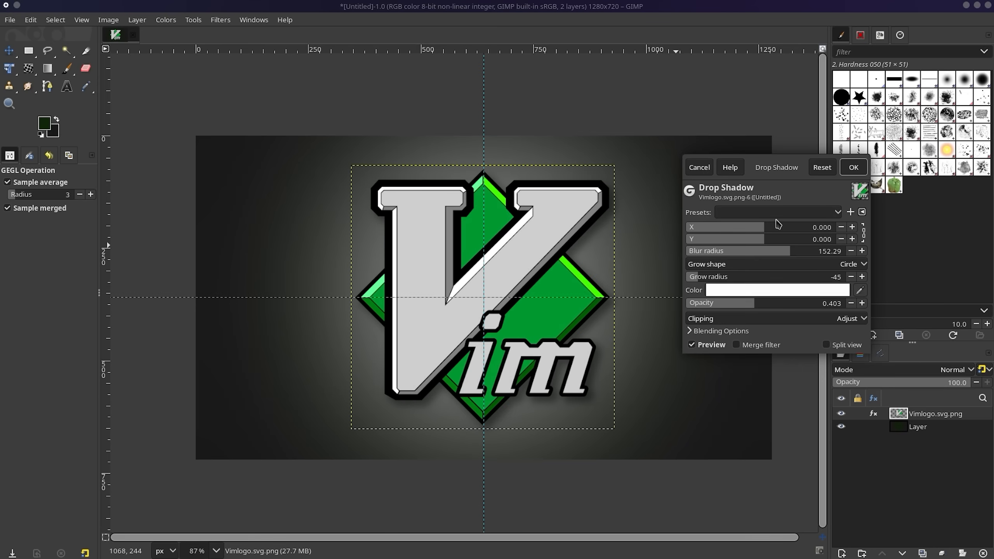
left_click(701, 332)
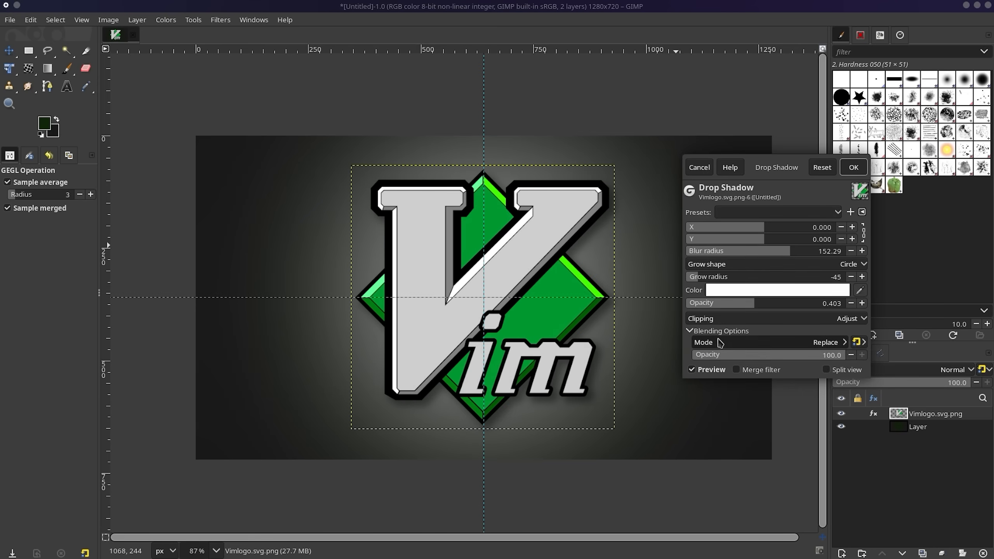
Set the shadow blending to Replace at 100 opacity after trying Normal.
left_click(725, 342)
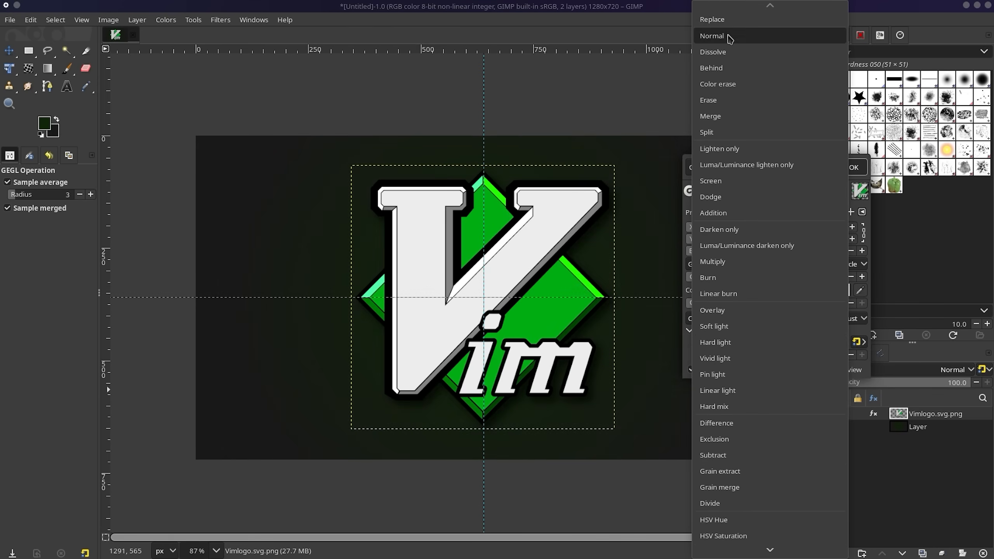
left_click(724, 35)
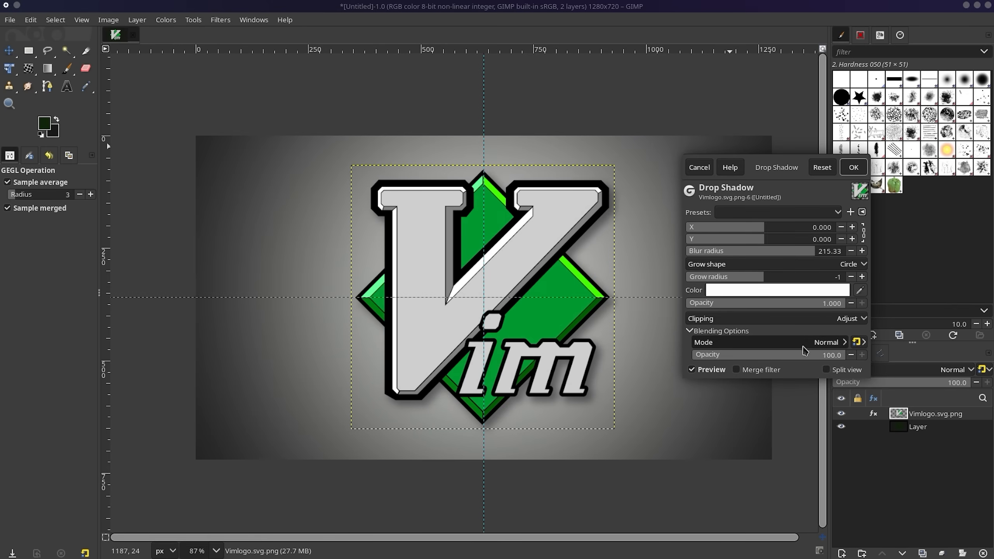
left_click(779, 355)
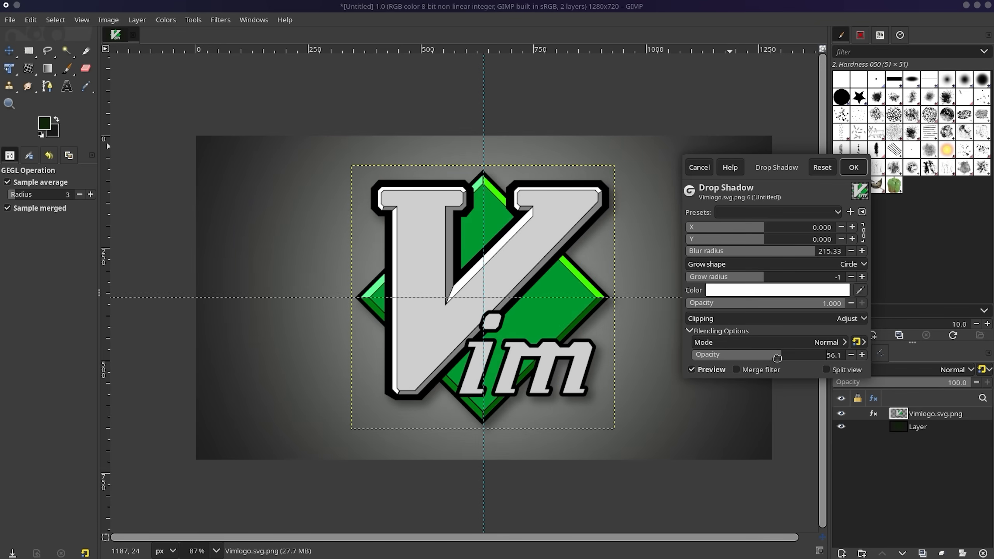
left_click(724, 342)
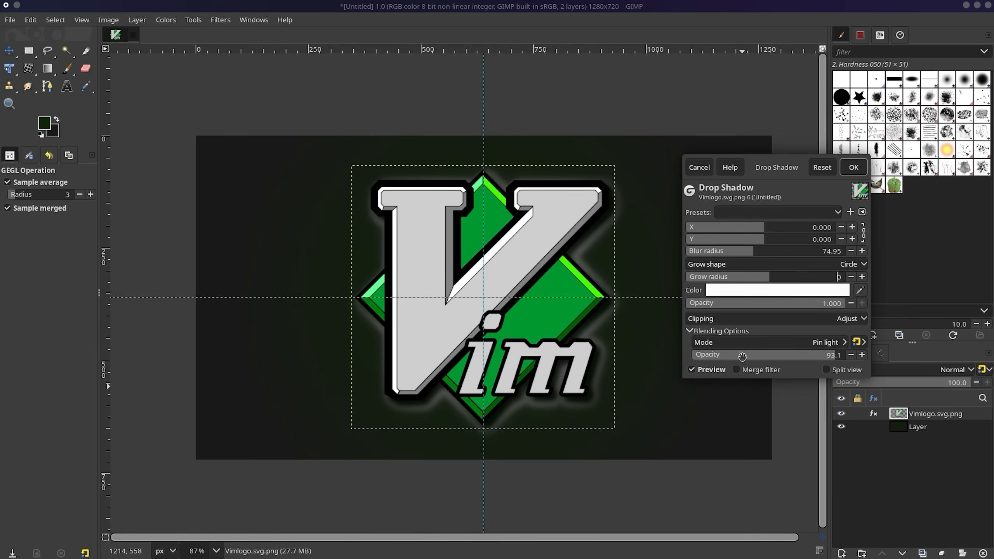
left_click_drag(744, 355, 858, 349)
left_click(825, 342)
left_click(728, 16)
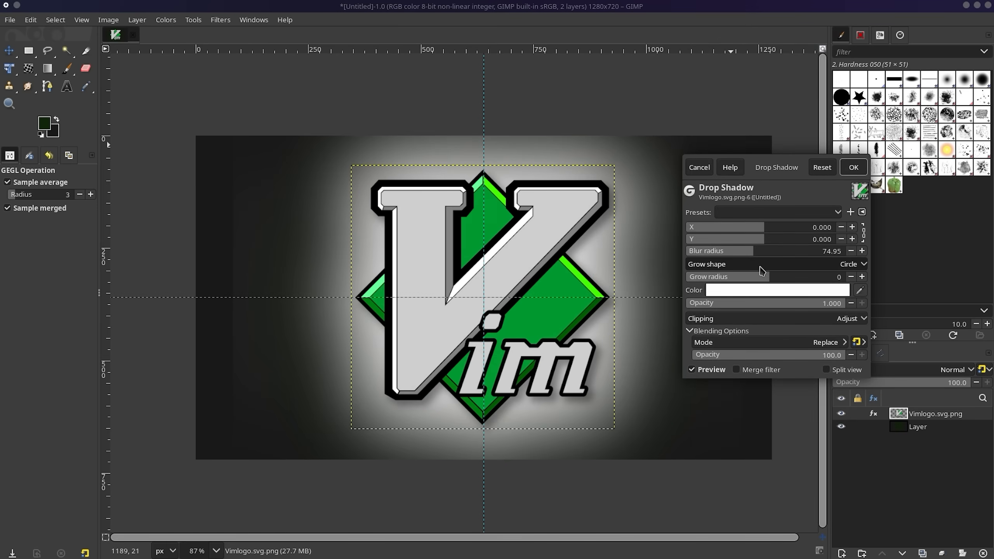
Reduce the shadow blur to 46.19 and recolour it green 58af44.
left_click_drag(754, 250, 727, 277)
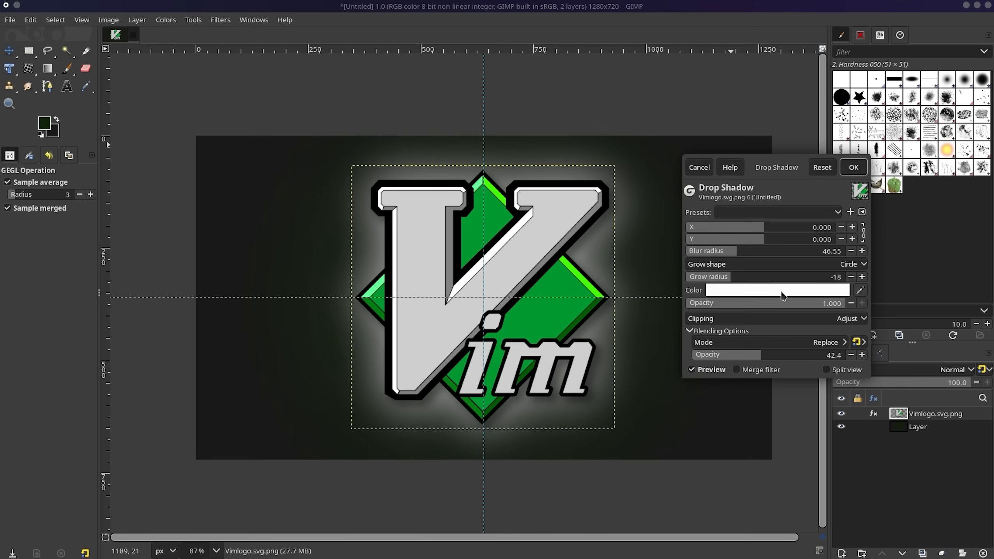
left_click(782, 293)
left_click_drag(716, 259, 718, 246)
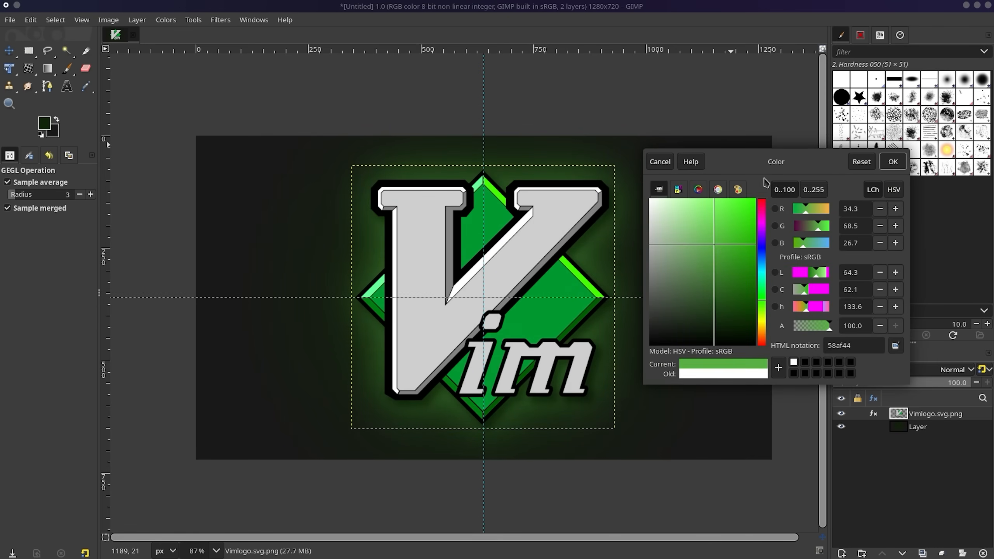
left_click(893, 161)
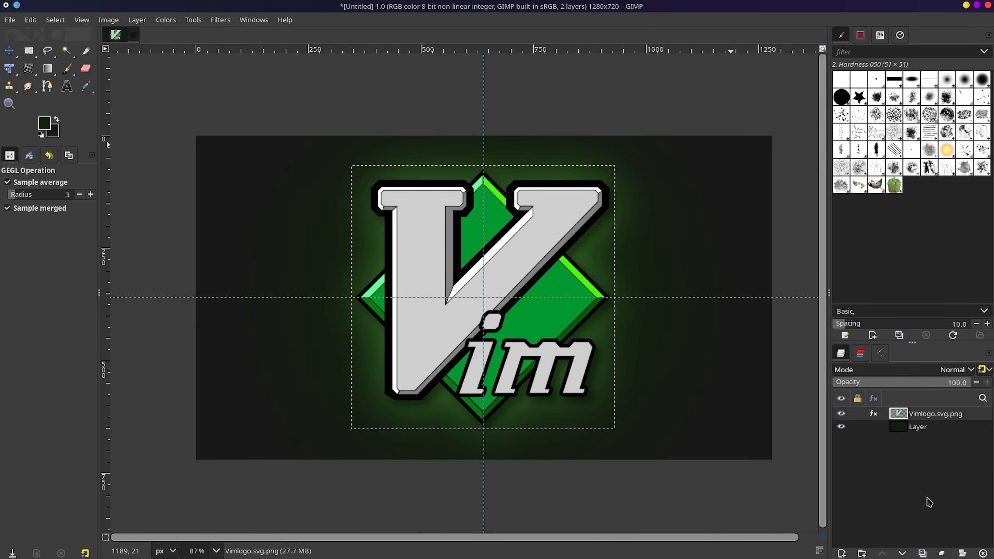
Keep the logo above the dark layer and add a ':!q' text label near it.
left_click_drag(911, 414, 907, 469)
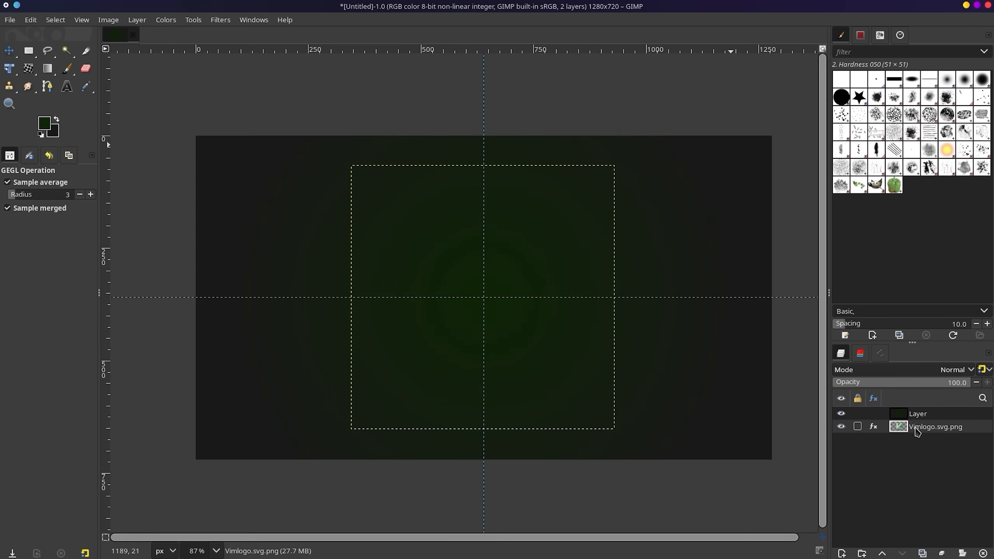
left_click(883, 553)
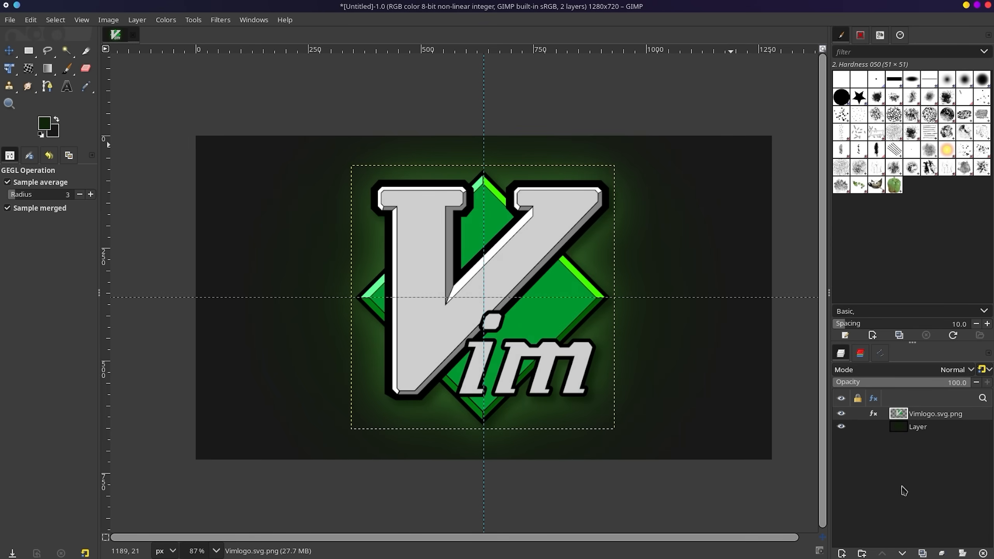
key("t")
left_click_drag(223, 153, 266, 173)
type(":!q")
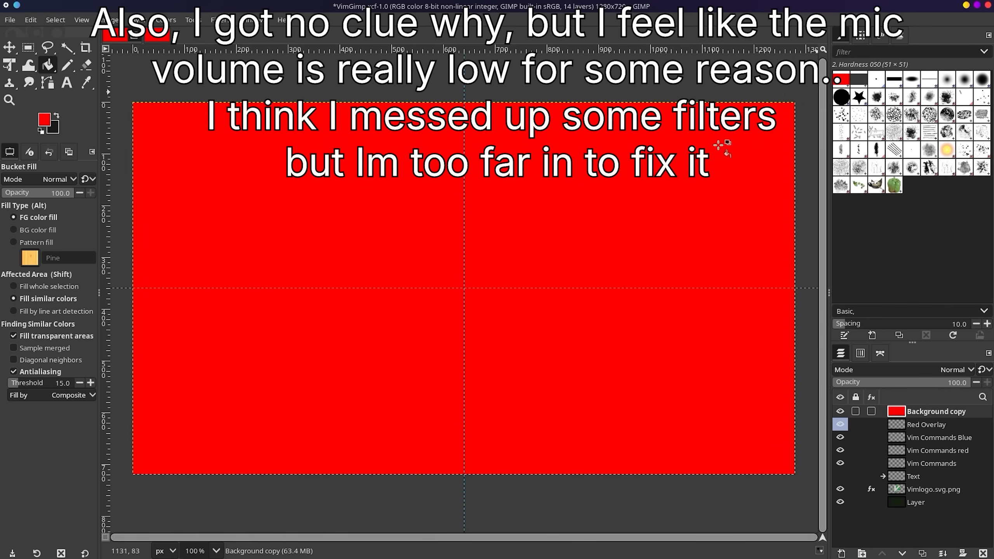
Select the text outline and fill it blue on a new layer as the shadow.
key("shift+t")
key("ctrl+z")
right_click(922, 417)
left_click(837, 249)
left_click(562, 196)
right_click(966, 427)
left_click(900, 391)
right_click(939, 412)
left_click(880, 248)
left_click(562, 197)
left_click(943, 411)
left_click(44, 120)
left_click(840, 451)
key("shift+t")
left_click(921, 451)
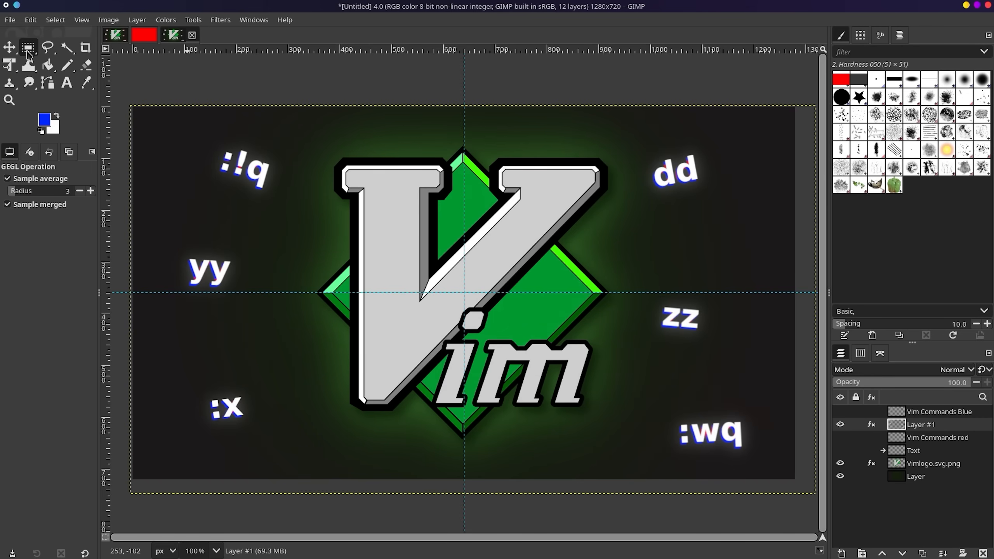
Drag the vertical and horizontal centre guides off the canvas.
left_click(9, 47)
left_click_drag(463, 63, 126, 329)
left_click_drag(120, 293, 115, 35)
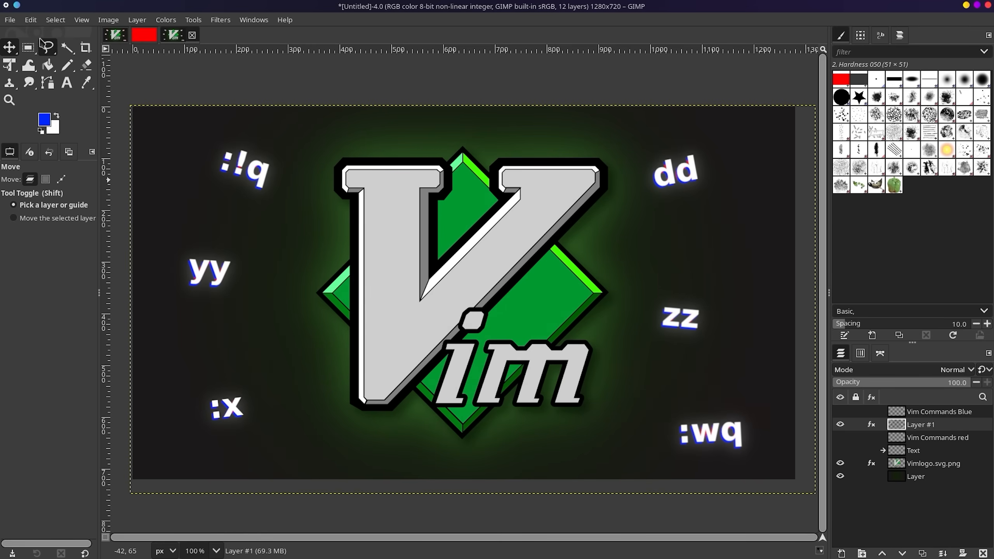
Close the plain red image, discarding its changes.
left_click(10, 20)
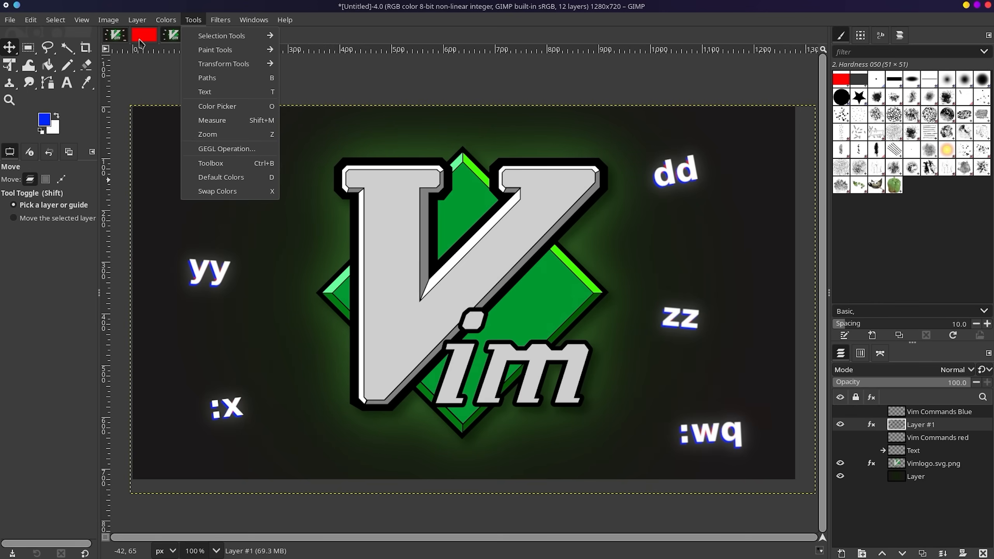
left_click(143, 39)
left_click(164, 35)
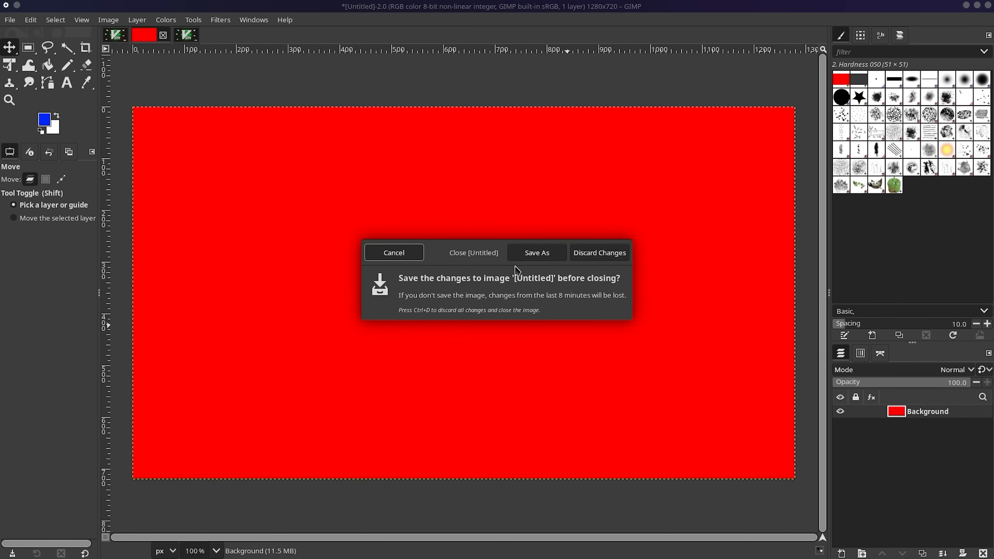
left_click(599, 252)
Close the extra VimGimp.xcf tab unsaved and save the remaining Vim thumbnail under a new name.
left_click(150, 39)
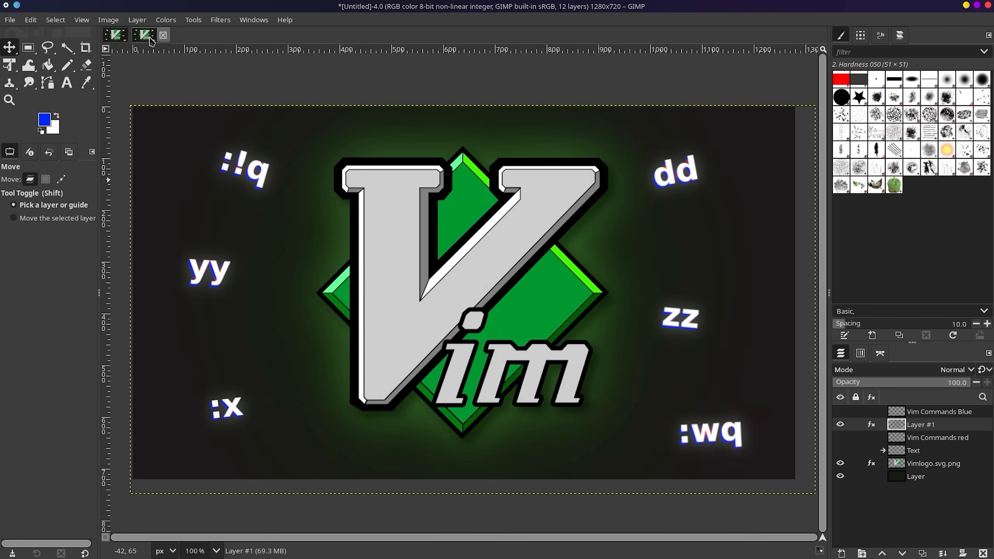
left_click(122, 37)
left_click(134, 36)
left_click(603, 254)
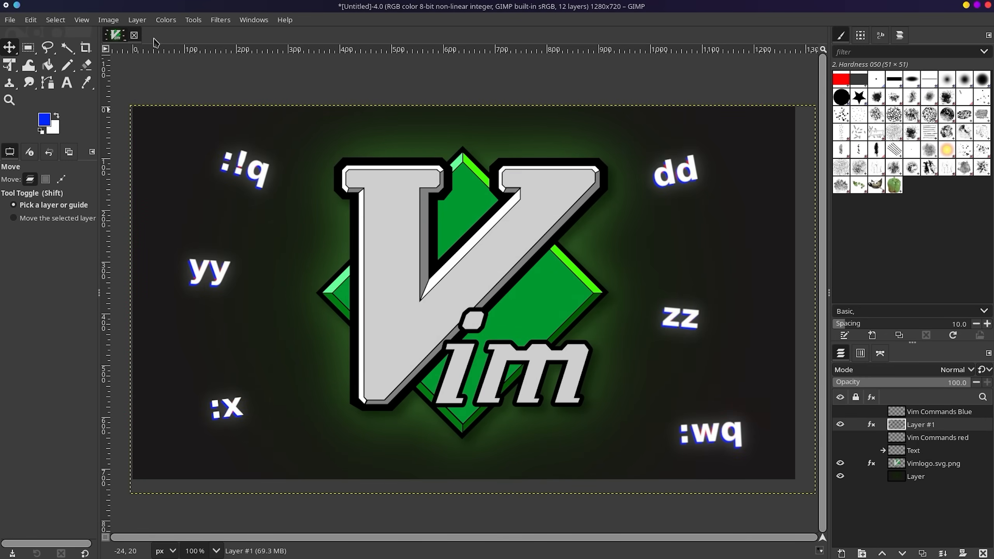
left_click(134, 38)
left_click(548, 252)
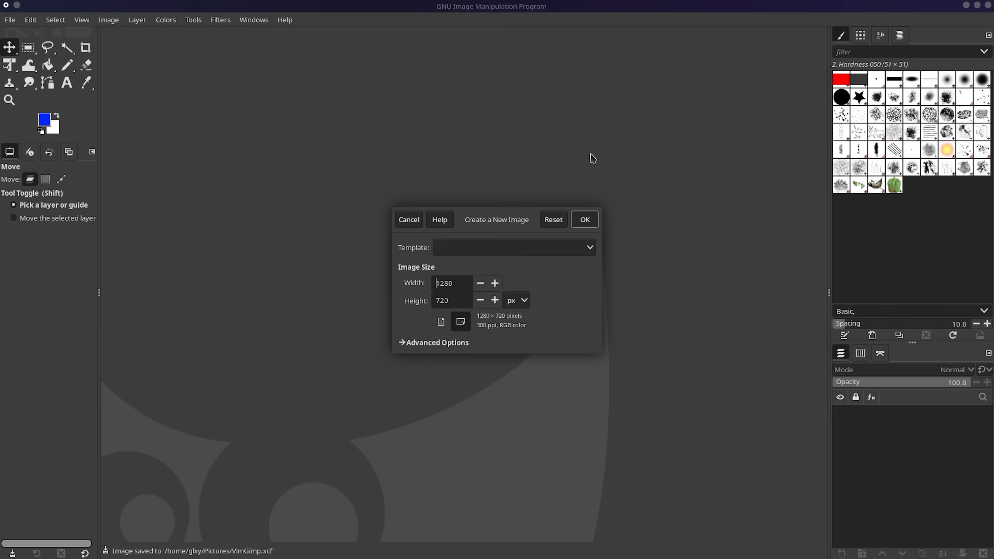
Create the 1280×720 image on a new layer, delete the white background, and pick dark and orange colours.
left_click(584, 220)
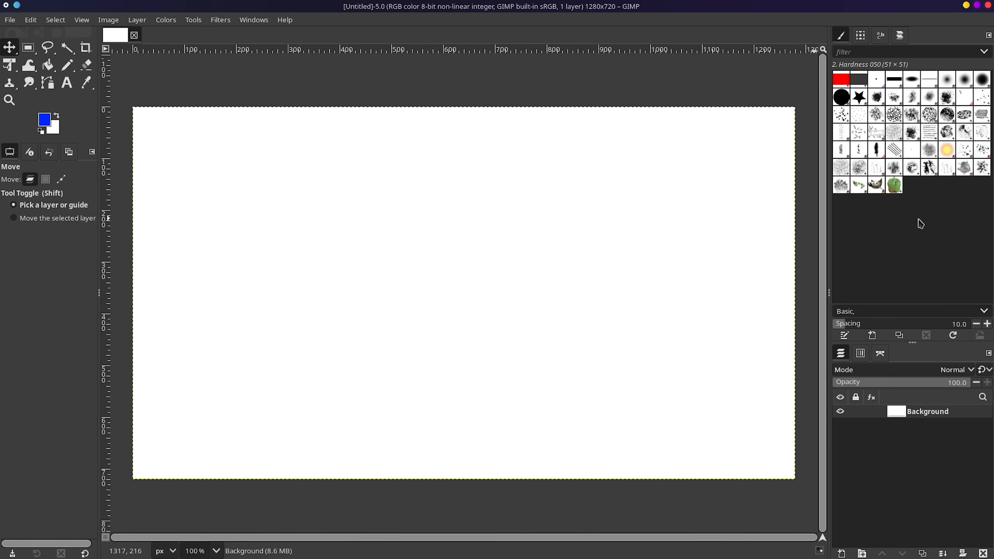
left_click(841, 553)
left_click(646, 150)
left_click(928, 424)
left_click(982, 554)
left_click(55, 130)
left_click(536, 365)
left_click(44, 119)
left_click(482, 338)
left_click(455, 290)
Add centre guides at x=640 and draw a radial gradient outward from the image centre.
left_click(482, 342)
left_click_drag(457, 290, 489, 233)
left_click(613, 185)
left_click_drag(47, 65, 68, 83)
left_click_drag(106, 82, 463, 72)
left_click_drag(211, 50, 195, 293)
mouse_move(464, 293)
left_mouse_down()
mouse_move(756, 293)
mouse_move(639, 293)
left_mouse_up()
Adjust the gradient colours and offset, and stretch its end point to the image edge.
left_click(54, 129)
left_click(611, 186)
left_click(71, 232)
left_click(71, 235)
mouse_move(8, 291)
left_mouse_down()
mouse_move(38, 291)
mouse_move(2, 291)
left_mouse_up()
left_click(44, 119)
left_click(610, 187)
left_click_drag(638, 293, 795, 293)
Drop the Wilber brush into the image as a layer and shrink it.
left_click_drag(876, 184, 639, 141)
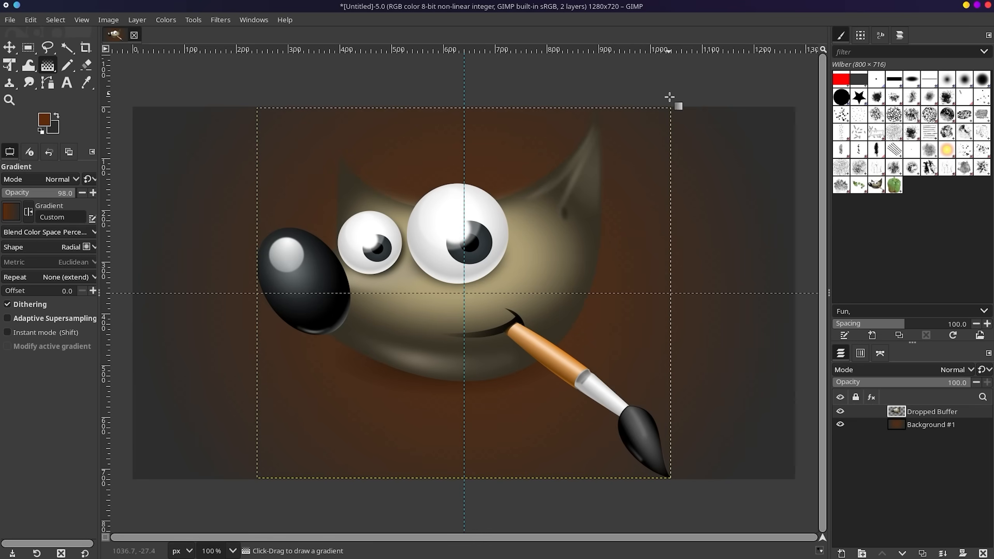
key("shift+t")
left_click(681, 99)
left_click_drag(671, 478, 521, 277)
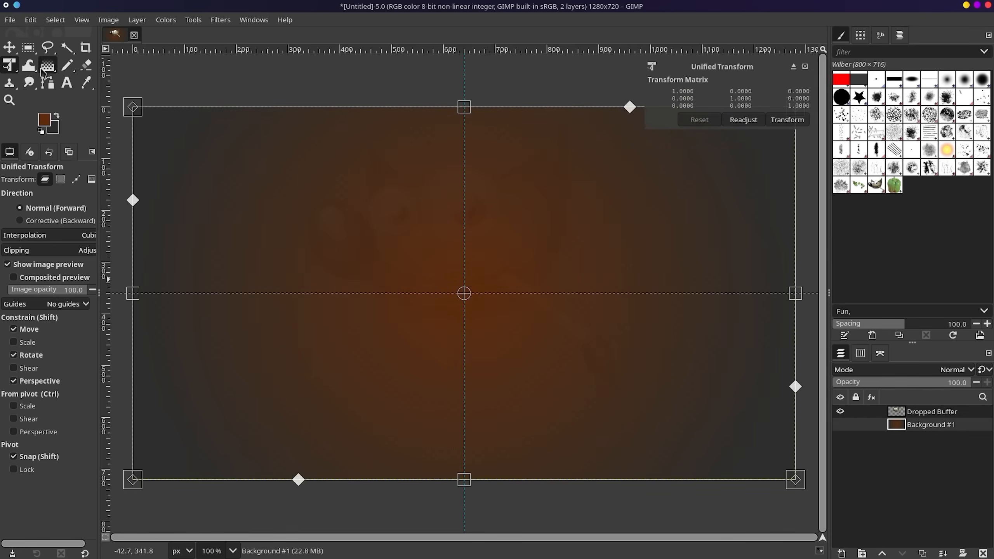
Add 'GIMP' text across the lower image in white, bold, centre-justified.
left_click(45, 120)
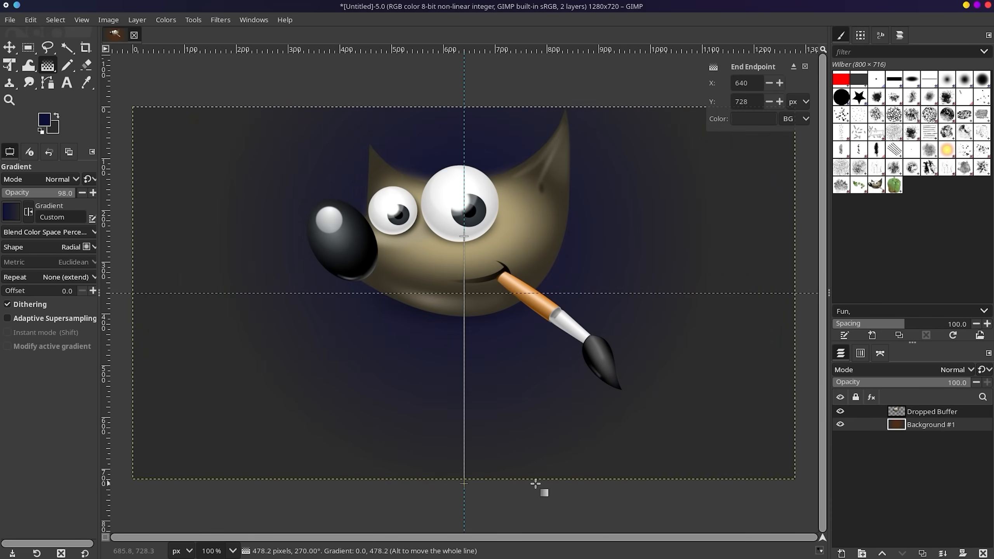
key("t")
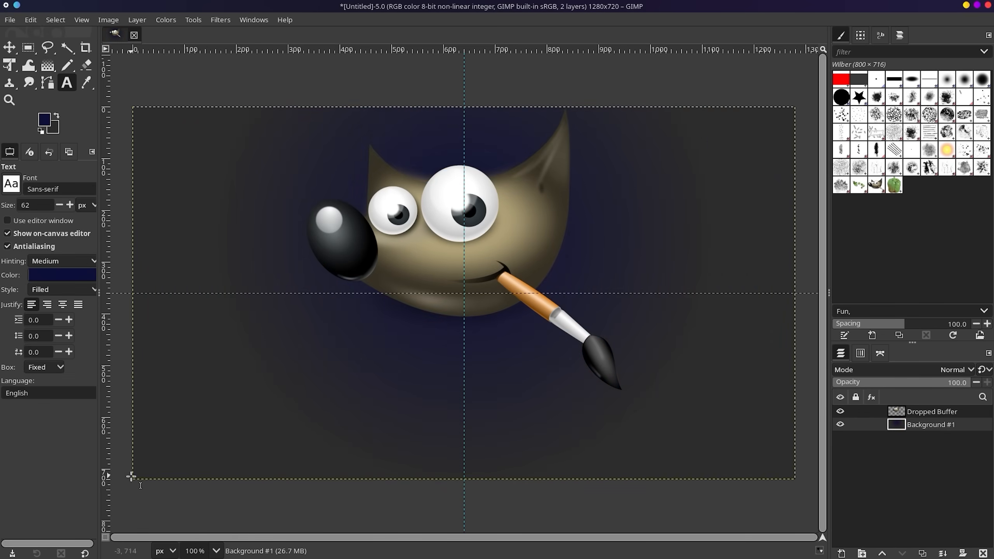
left_click_drag(132, 479, 795, 293)
type("GIMP")
key("ctrl+a")
left_click(377, 277)
left_click(301, 259)
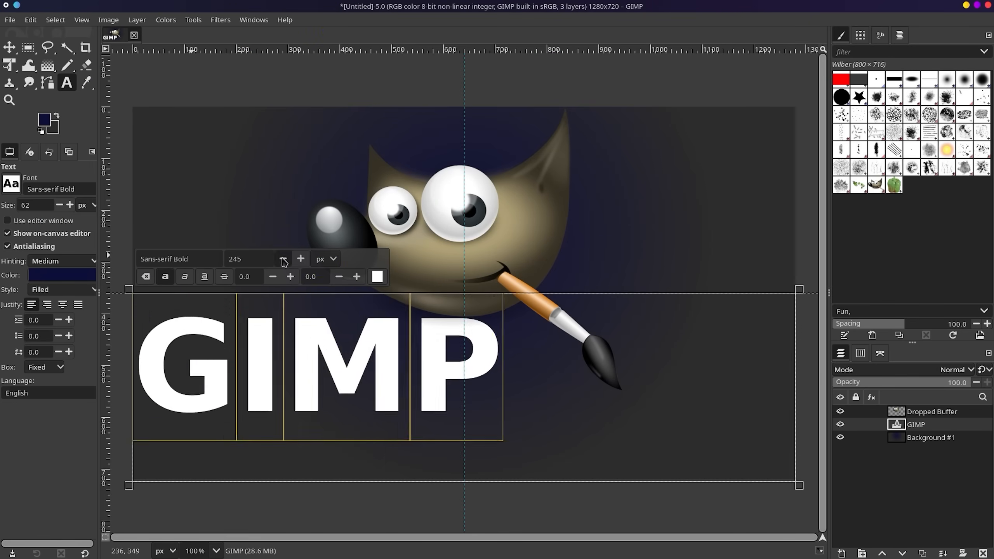
left_click(283, 259)
left_click(273, 277)
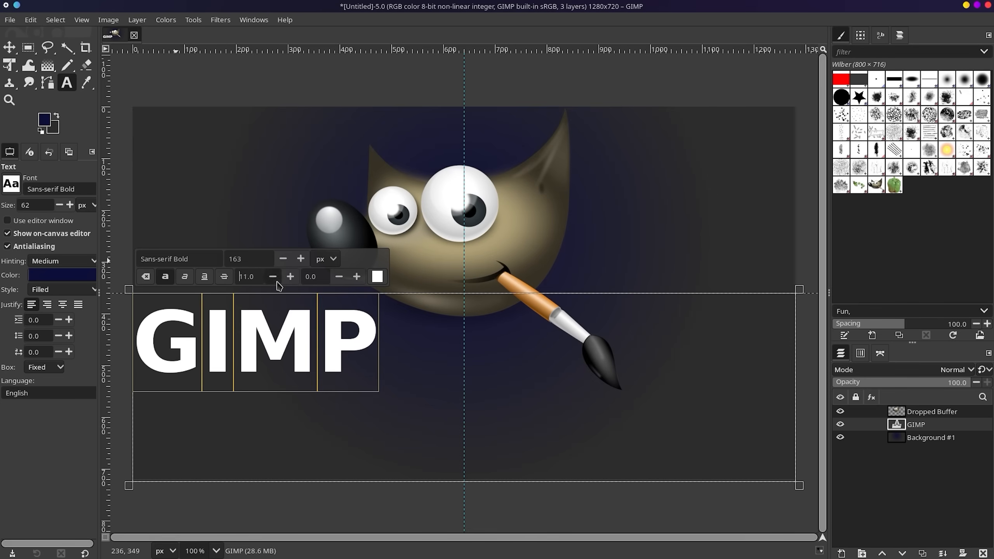
Move the GIMP text layer down about 179 px.
key("m")
key("t")
left_click(259, 368)
left_click(62, 305)
key("shift+t")
left_click_drag(460, 377, 460, 288)
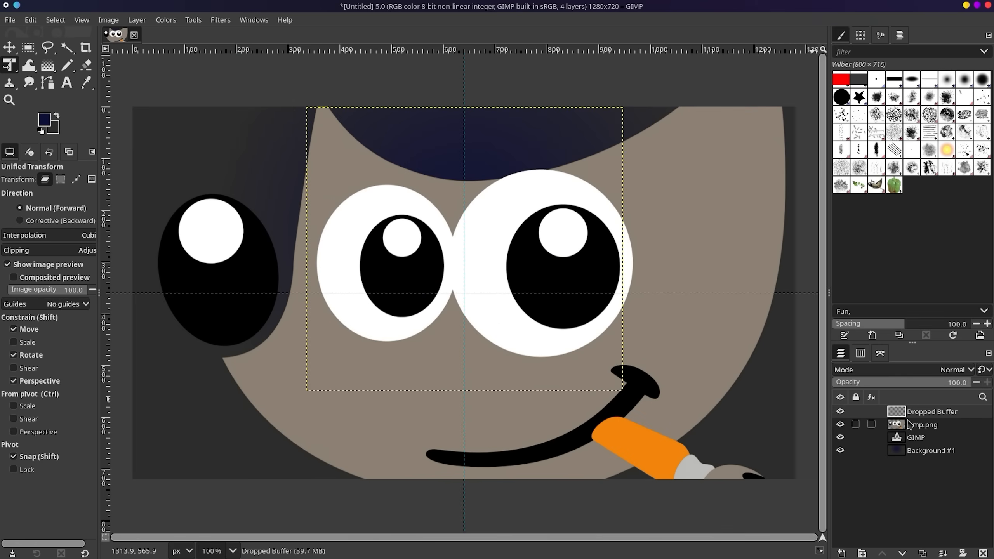
Place the downloaded flat Wilber logo, rescaling and centring it above the text.
left_click(577, 294)
left_click_drag(575, 291, 561, 270)
left_click_drag(779, 474, 571, 354)
left_click_drag(512, 238, 631, 237)
left_click_drag(465, 354, 466, 441)
key("Return")
left_click(916, 424)
Move the GIMP text lower and try shifting the gimp.png Wilber about 28 px left.
left_click_drag(492, 335, 493, 431)
key("Return")
left_click(922, 412)
left_click_drag(569, 269, 555, 267)
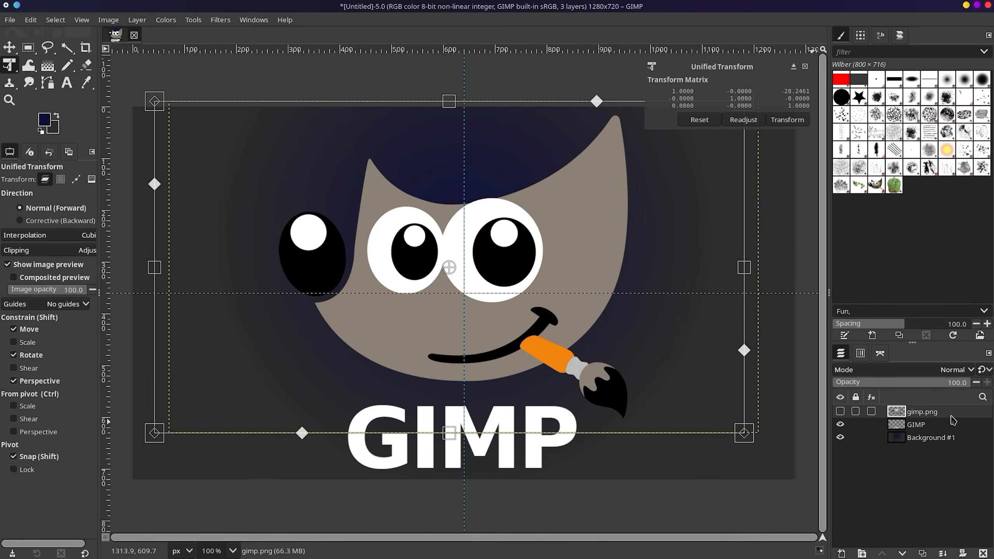
key("Escape")
left_click(545, 294)
Nudge the text down, shrink and reposition the Wilber logo, and enlarge the GIMP text.
key("m")
left_click_drag(552, 442, 553, 443)
left_click_drag(521, 317, 527, 316)
key("shift+t")
left_click_drag(138, 479, 211, 437)
left_click(933, 425)
left_click_drag(796, 391, 966, 342)
Draw a grey radial gradient on a new layer above Background #1.
left_click(931, 437)
left_click(44, 119)
left_click(616, 384)
left_click(48, 66)
left_click(841, 553)
left_click(646, 150)
left_click_drag(464, 241, 464, 464)
left_click_drag(464, 352, 466, 288)
left_click(465, 463)
Replace the grey gradient with a dark grey bucket fill and select the gimp.png layer.
key("Delete")
key("shift+b")
left_click(463, 161)
left_click(922, 411)
left_click(220, 20)
Apply a first Drop Shadow to the gimp.png Wilber logo.
left_click(395, 200)
left_click_drag(497, 181, 213, 151)
left_click(220, 257)
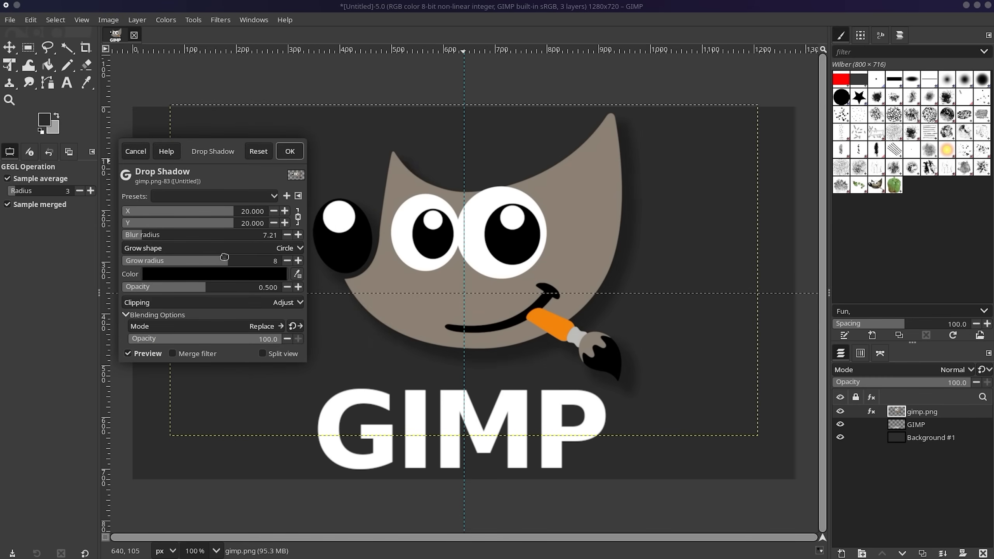
left_click(290, 151)
Add a second zero-offset drop shadow in e6e6e6 with Normal blending as a light glow.
left_click(220, 20)
mouse_move(274, 133)
left_click(424, 219)
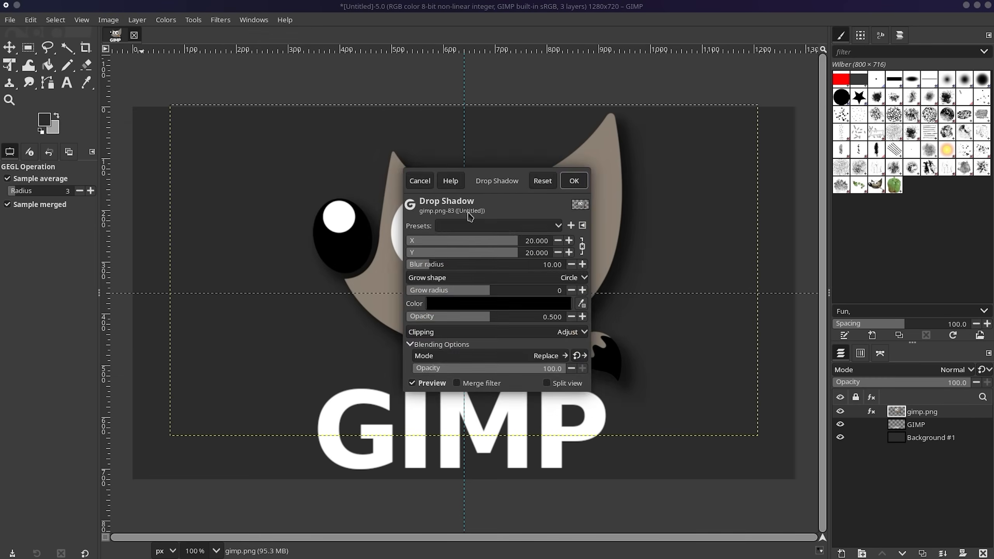
left_click_drag(497, 181, 756, 120)
left_click_drag(777, 180, 738, 180)
left_click(755, 242)
left_click(872, 115)
left_click(709, 295)
left_click(710, 312)
left_click(754, 242)
left_click_drag(631, 153, 615, 164)
left_click(872, 115)
left_click(832, 120)
Give the GIMP text a drop shadow with smaller offset, maximum opacity and adjusted grow radius.
left_click(915, 424)
left_click(220, 20)
mouse_move(274, 133)
left_click(416, 219)
left_click_drag(496, 181, 756, 97)
left_click_drag(771, 165, 761, 166)
left_click_drag(755, 232, 824, 232)
left_click_drag(779, 204, 748, 207)
left_click(833, 97)
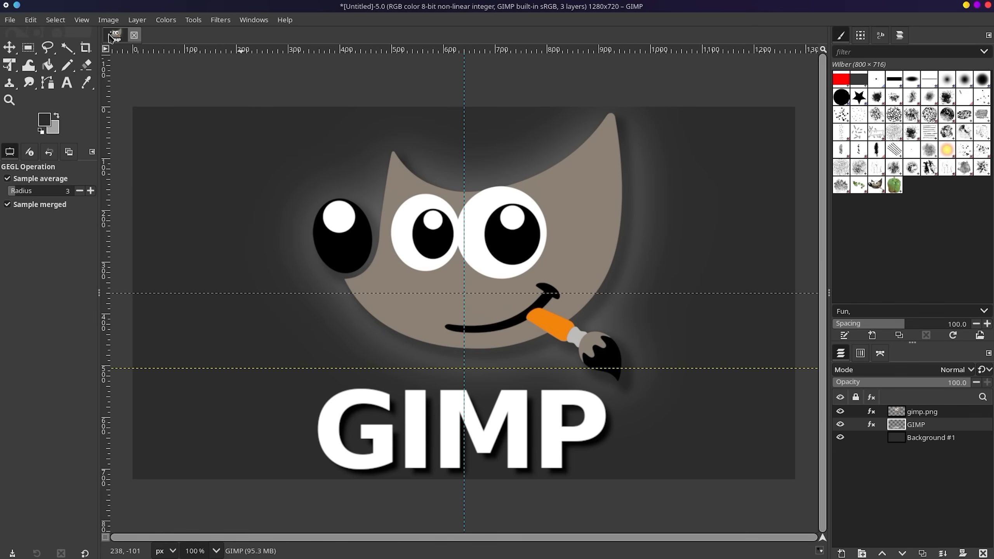
Open camporr.webp from Downloads as a new 512×683 waterfall image.
left_click(12, 22)
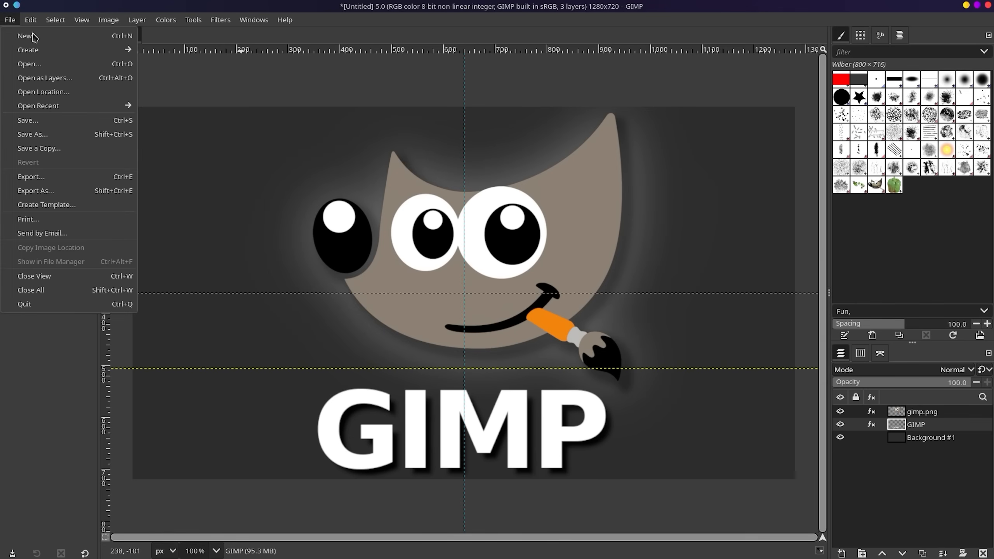
left_click(60, 138)
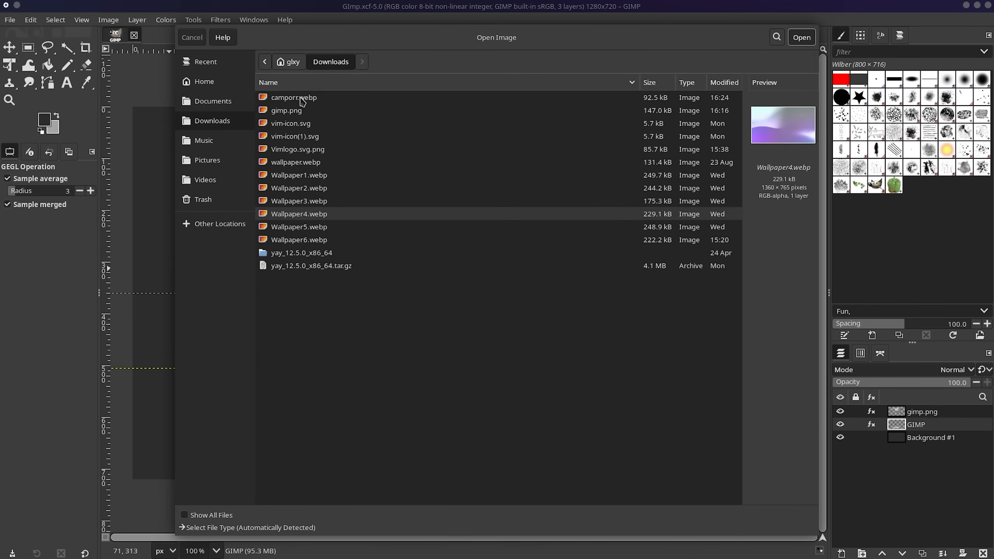
left_click(292, 98)
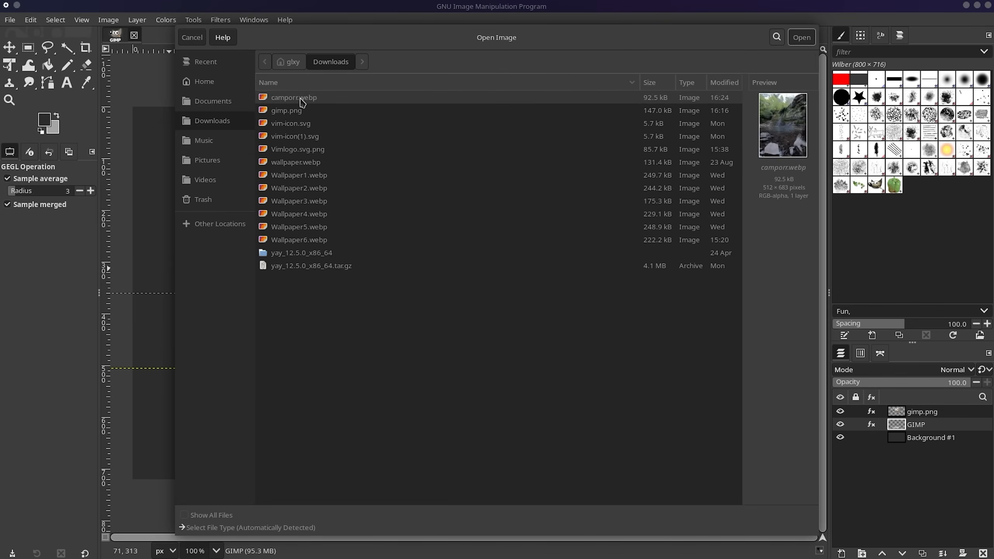
double_click(291, 98)
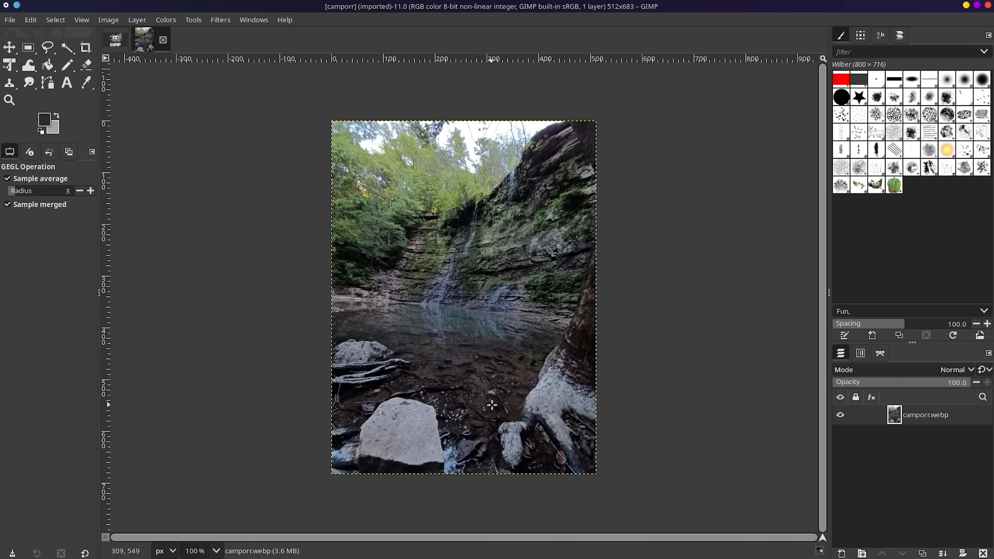
scroll(509, 354, "up", 2)
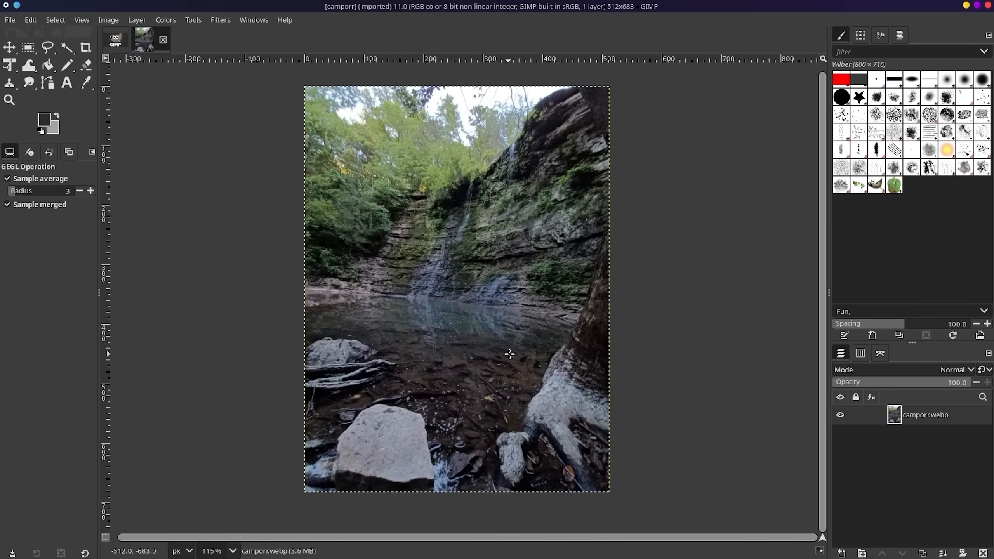
scroll(506, 357, "down", 1)
scroll(503, 348, "up", 2)
scroll(497, 336, "up", 3)
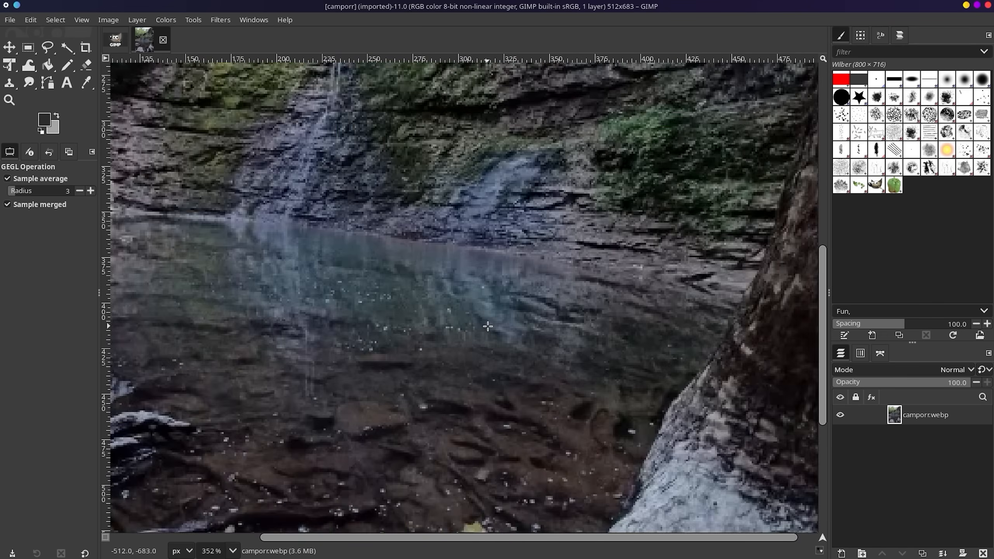
scroll(484, 308, "down", 1)
scroll(484, 270, "up", 1)
scroll(485, 270, "down", 1)
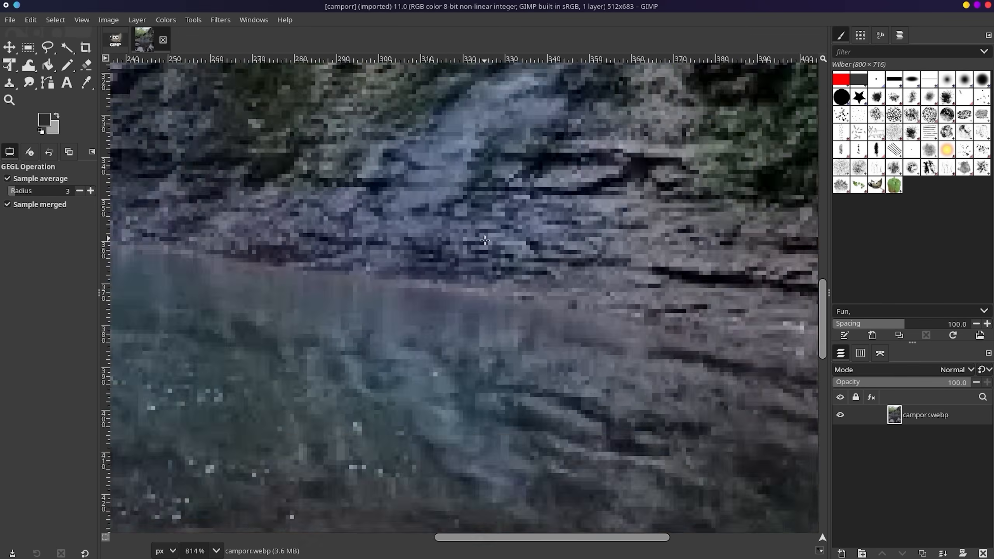
scroll(484, 266, "up", 4)
scroll(479, 258, "down", 7)
scroll(476, 255, "down", 2)
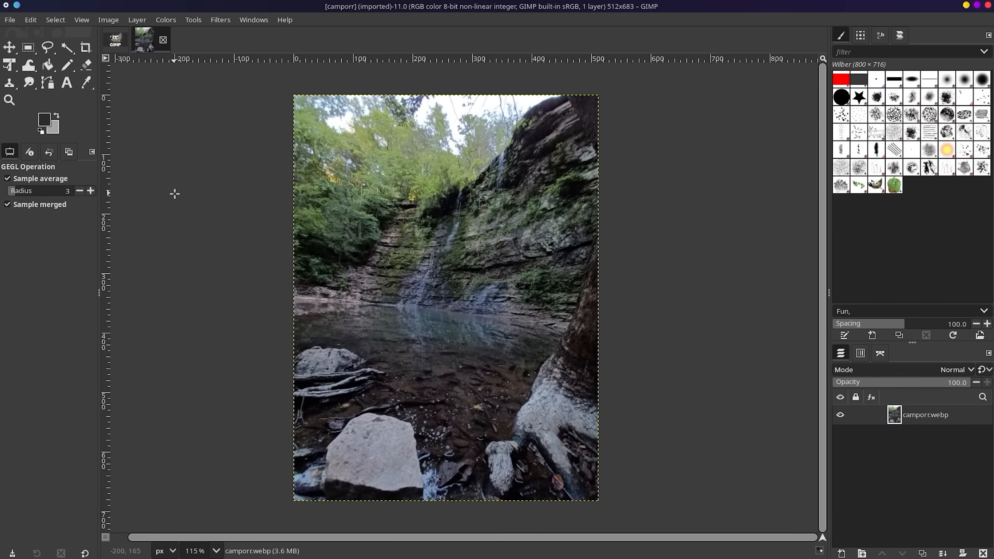
mouse_move(2, 223)
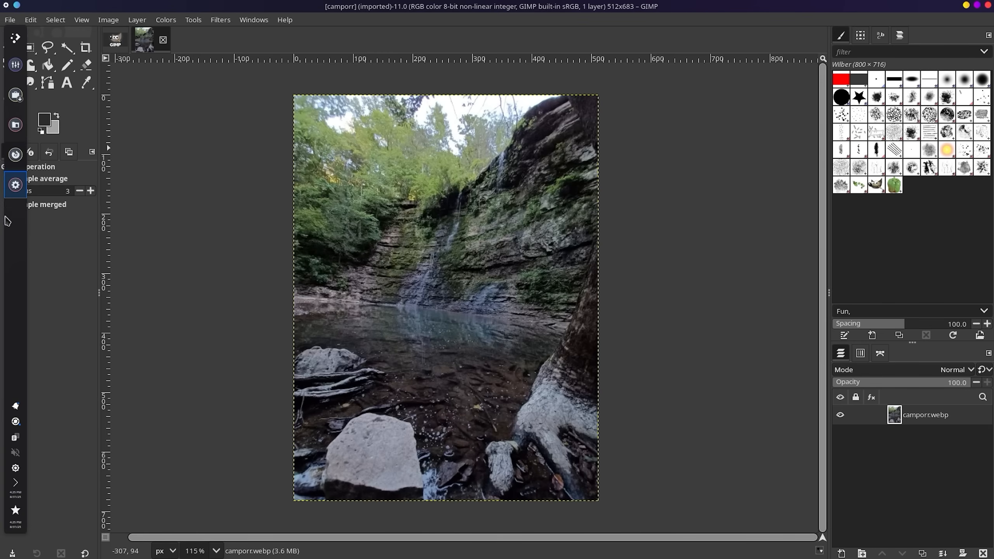
Search the web for 'how to edit colors in gimp' and expand the AI overview.
left_click(12, 167)
left_click(431, 86)
type("how to edit colors in gimp")
key("Return")
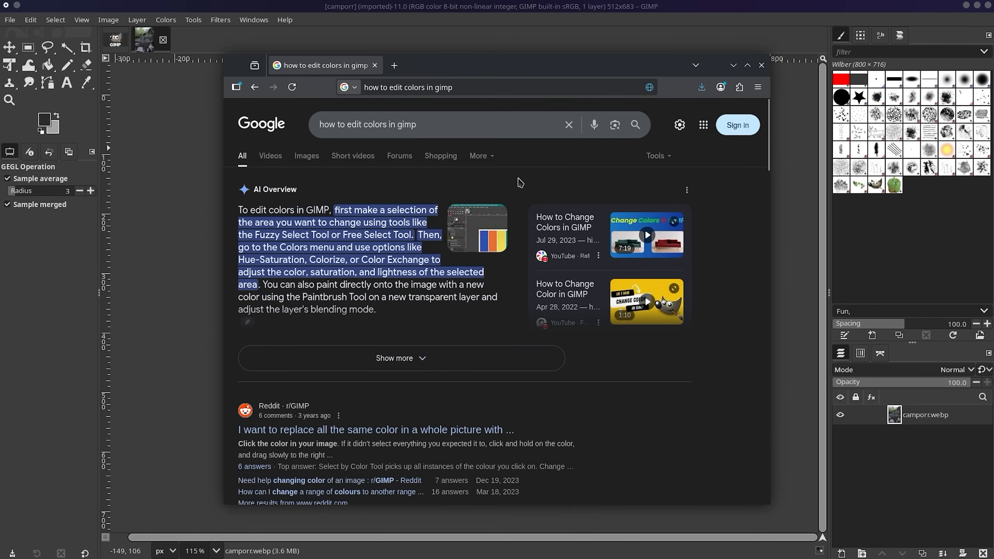
left_click(366, 357)
scroll(363, 347, "down", 10)
scroll(363, 346, "up", 10)
Search for 'Camera raw filter gimp' and skim the results.
triple_click(366, 125)
type("Camera raw filter gimp")
key("Return")
scroll(430, 337, "down", 5)
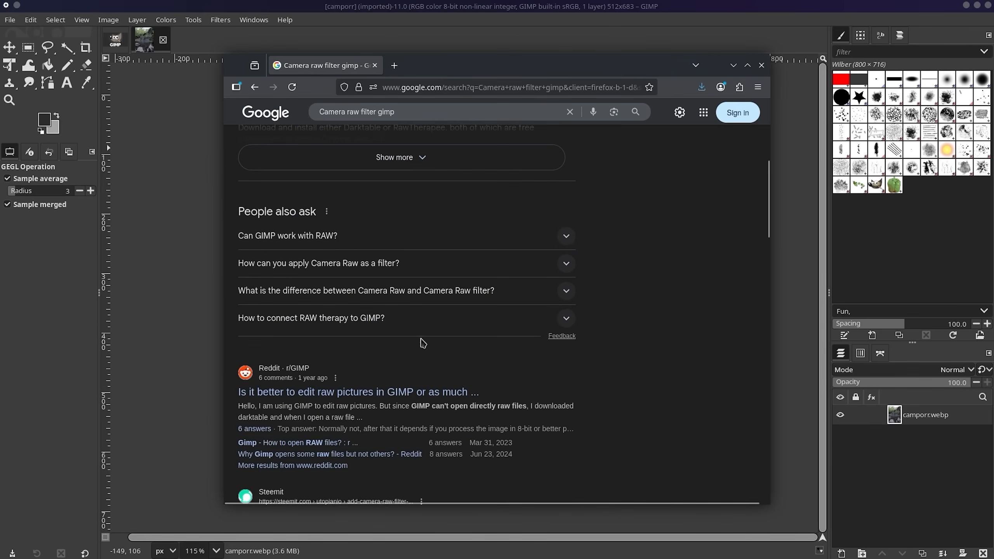
scroll(430, 337, "down", 5)
scroll(430, 337, "up", 5)
Search 'How to color grade in gimp', then minimize Firefox to return to GIMP.
left_click(570, 111)
type("How to color grade in gimp")
key("Return")
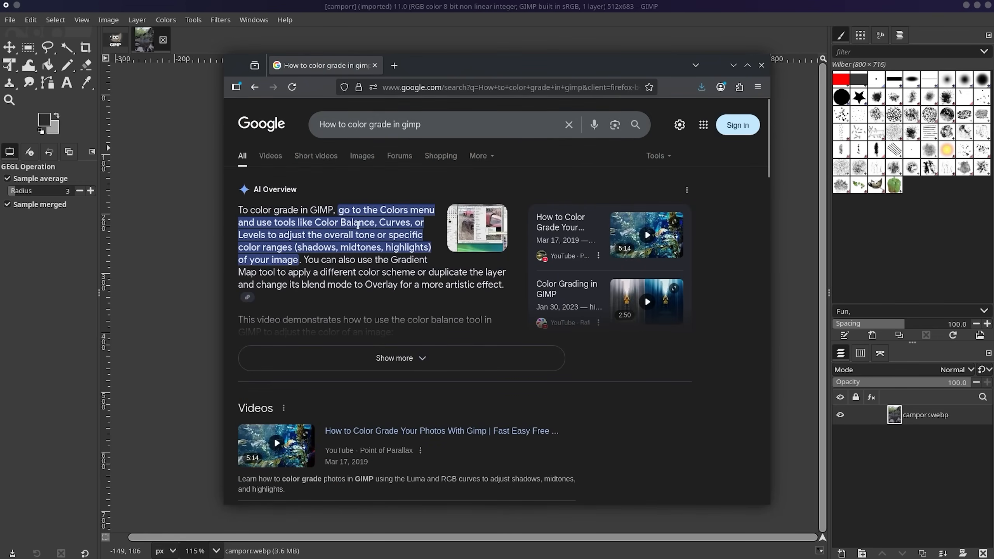
left_click(326, 5)
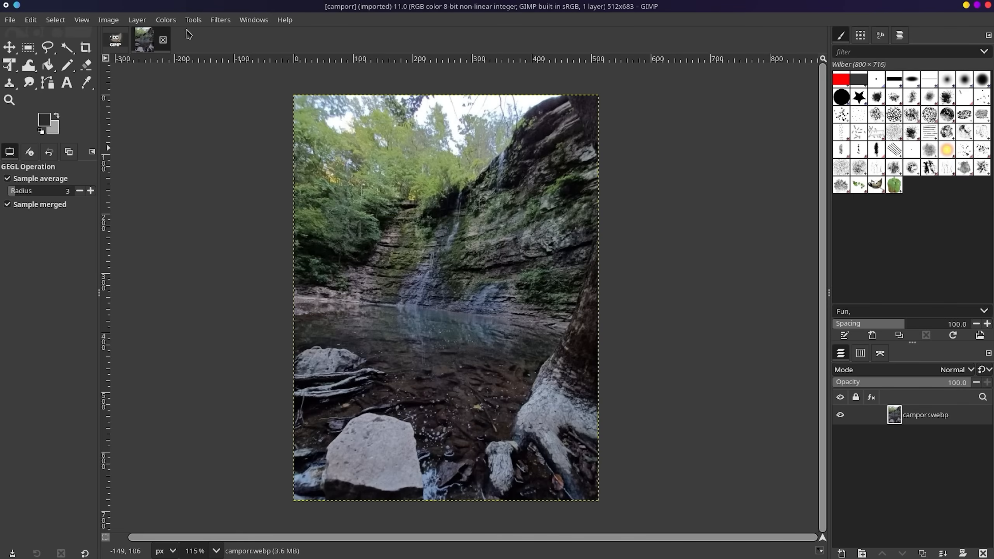
Apply a Curves adjustment to the waterfall photo to darken the shadows.
left_click(250, 19)
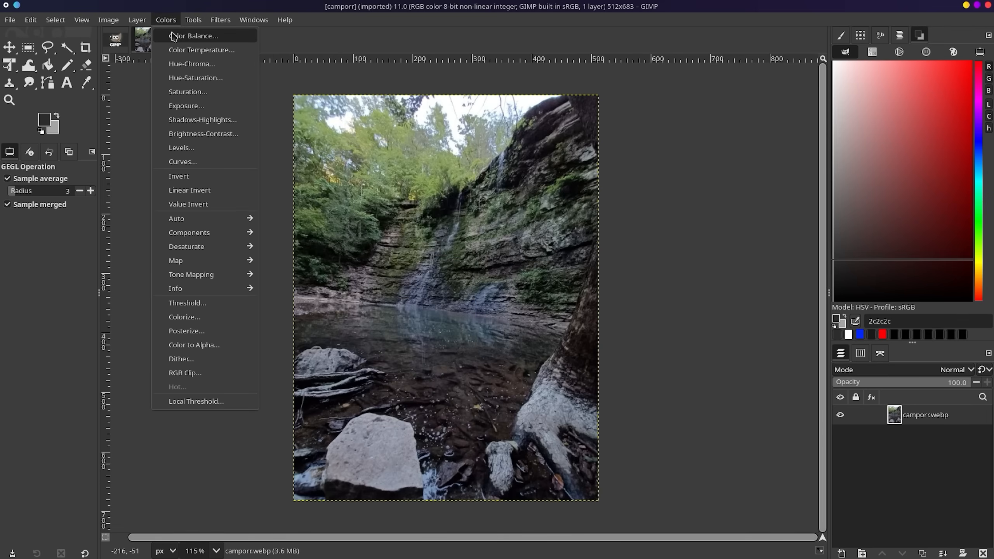
left_click(207, 165)
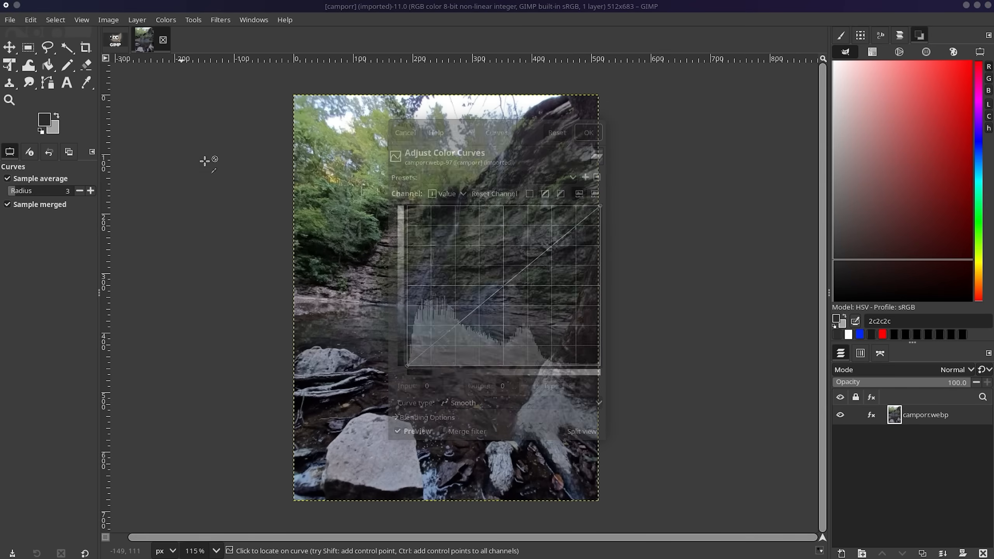
left_click_drag(512, 132, 777, 85)
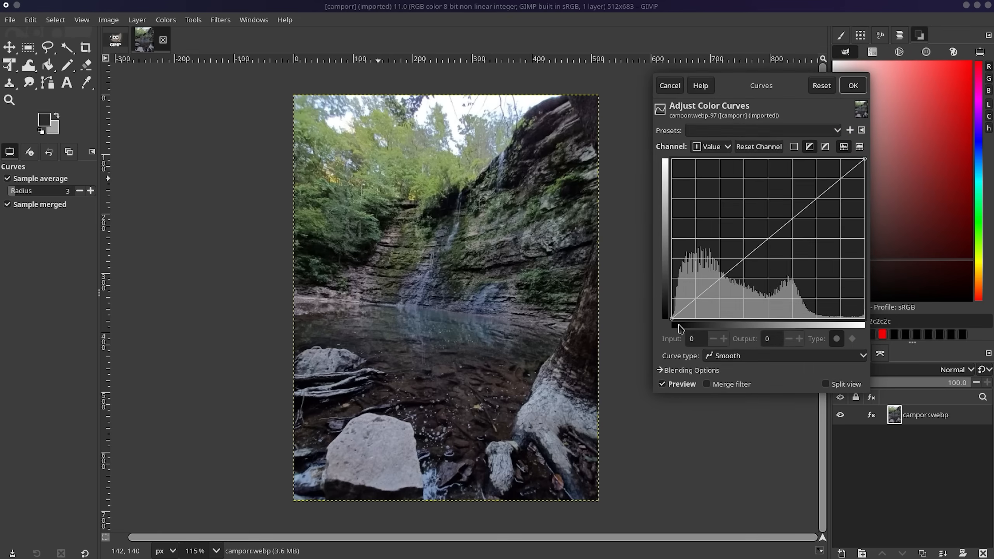
left_click_drag(700, 289, 724, 283)
mouse_move(821, 189)
left_mouse_down()
mouse_move(808, 189)
mouse_move(821, 202)
left_mouse_up()
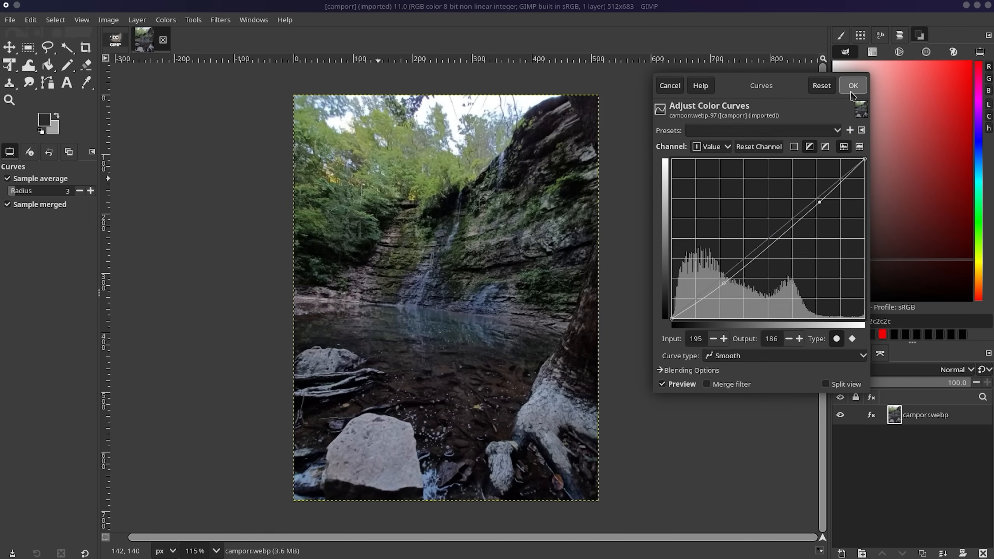
left_click(853, 85)
Preview Levels, Color Balance and Hue-Saturation, dismissing each without changes.
left_click(165, 19)
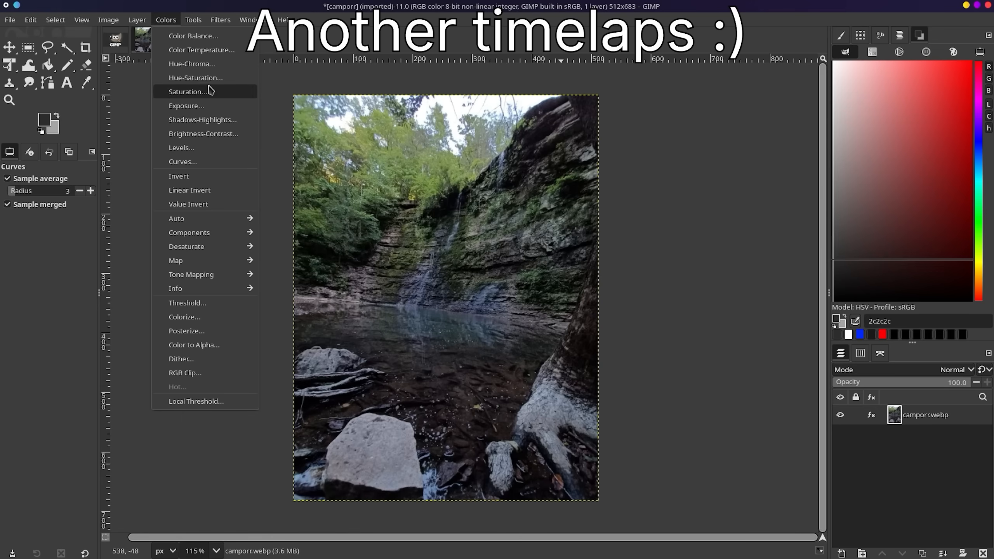
left_click(195, 150)
left_click(605, 141)
left_click(166, 19)
left_click(189, 37)
left_click(574, 169)
left_click(166, 19)
left_click(210, 78)
left_click(577, 144)
Boost the photo's saturation scale to 1.063.
left_click(166, 20)
left_click(193, 93)
left_click_drag(497, 216, 647, 210)
left_click_drag(637, 272, 658, 278)
left_click_drag(650, 210, 728, 203)
left_click(798, 203)
Lower the photo's exposure to -0.432.
left_click(165, 20)
left_click(191, 107)
left_click_drag(501, 316, 709, 282)
left_click(793, 209)
Apply Brightness-Contrast with brightness raised to 1.
left_click(165, 20)
left_click(184, 129)
left_click_drag(481, 284, 783, 286)
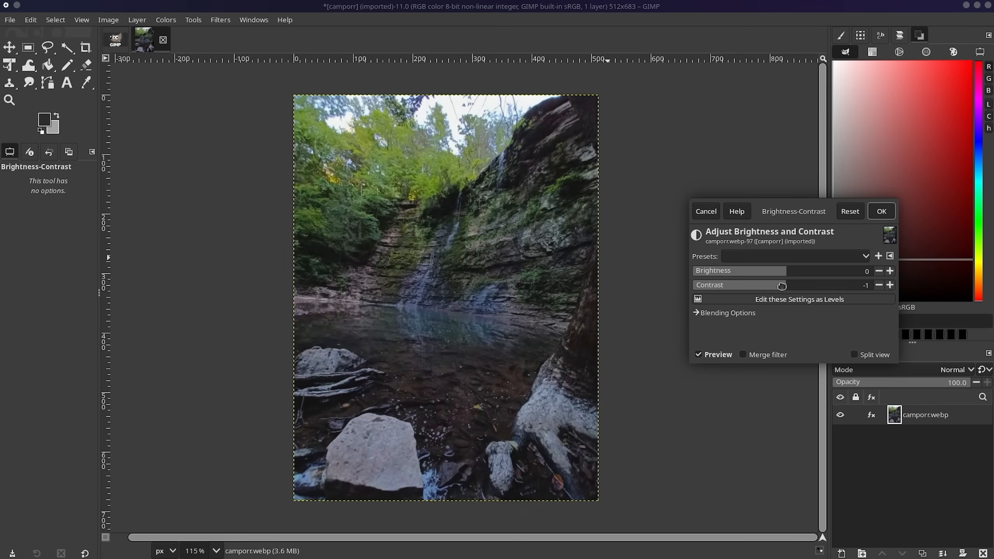
left_click(890, 271)
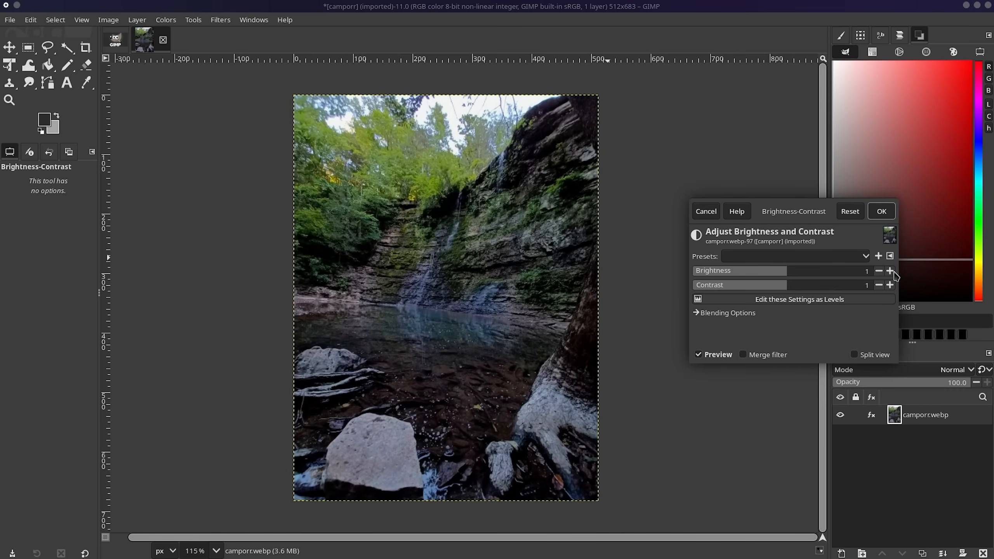
left_click(881, 212)
left_click(166, 19)
left_click(927, 478)
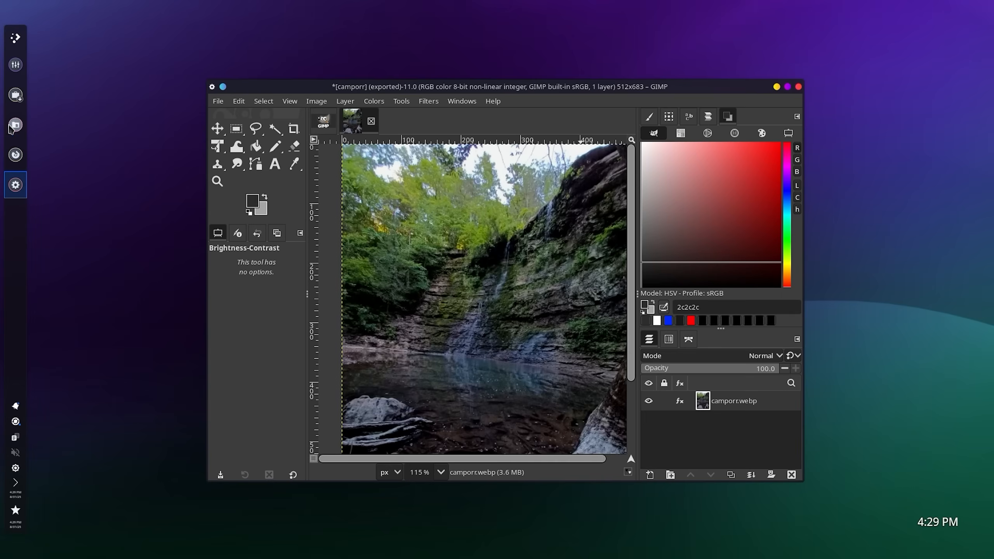
Open camporr.webp from Downloads in Firefox to check the graded photo.
left_click(11, 126)
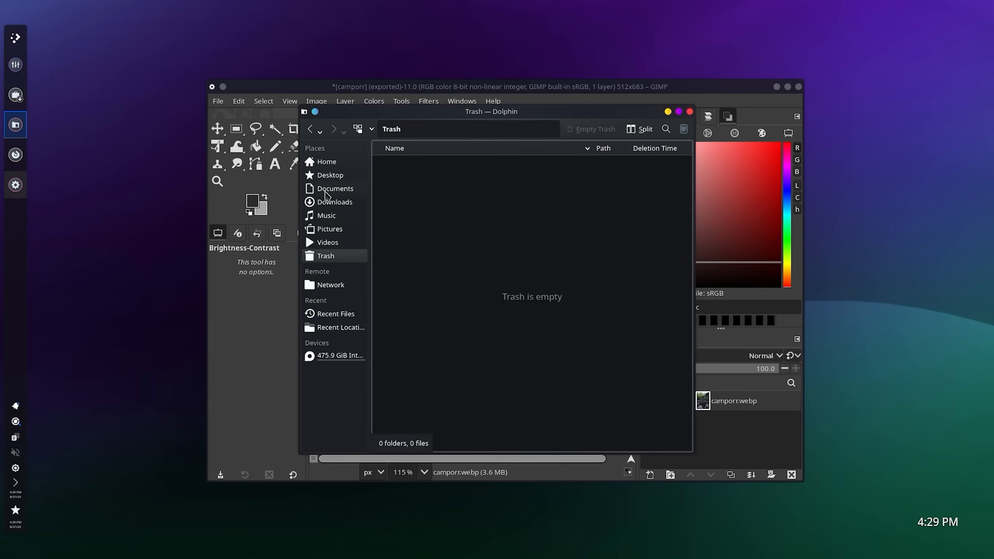
left_click(327, 202)
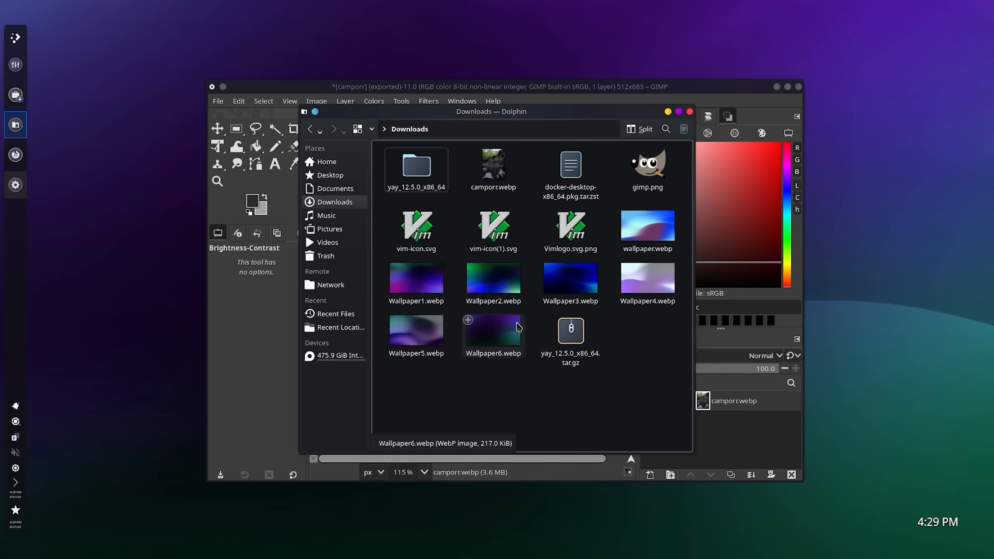
left_click(508, 176)
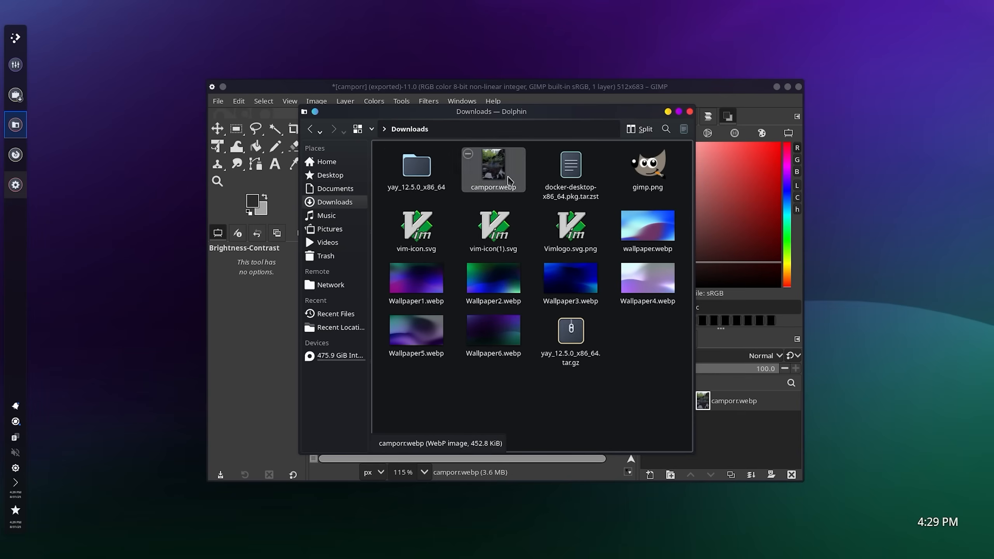
left_click(667, 112)
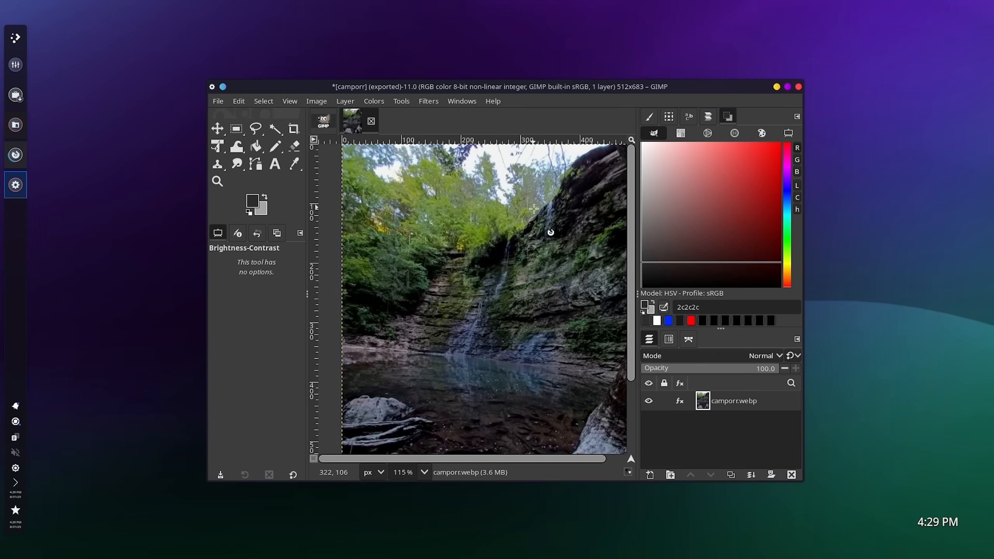
left_click(15, 125)
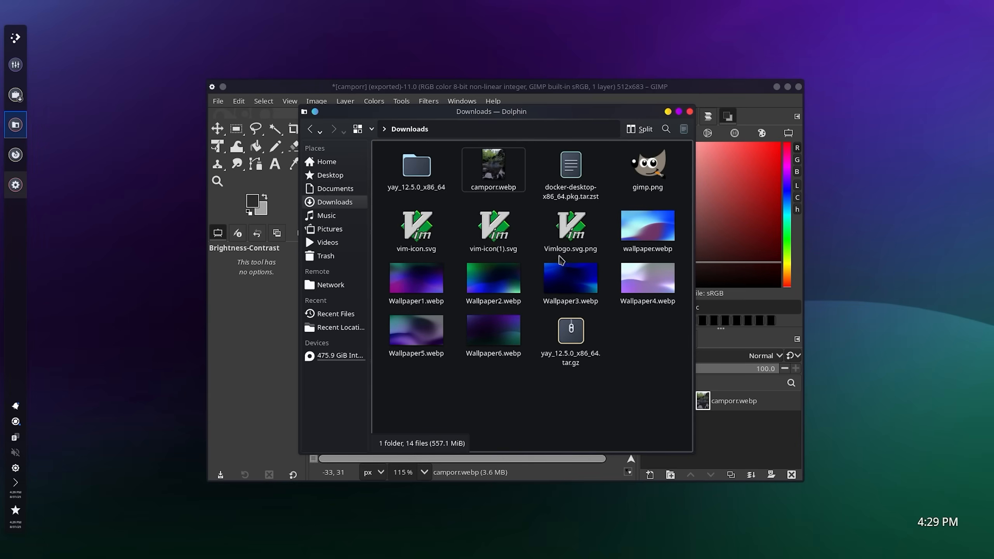
left_click(484, 165)
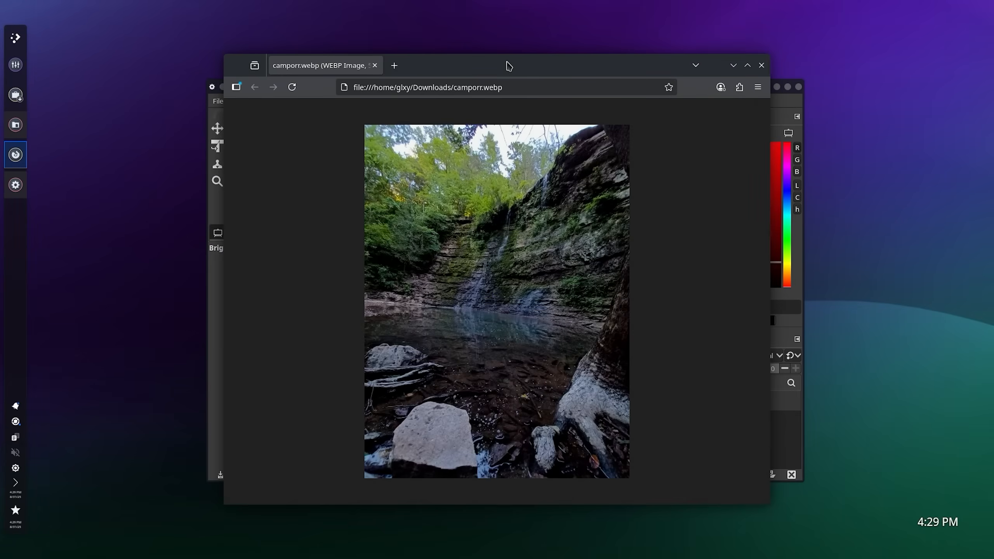
Close Dolphin, minimize Firefox and bring GIMP back maximized.
left_click_drag(508, 65, 715, 96)
key("alt+Tab")
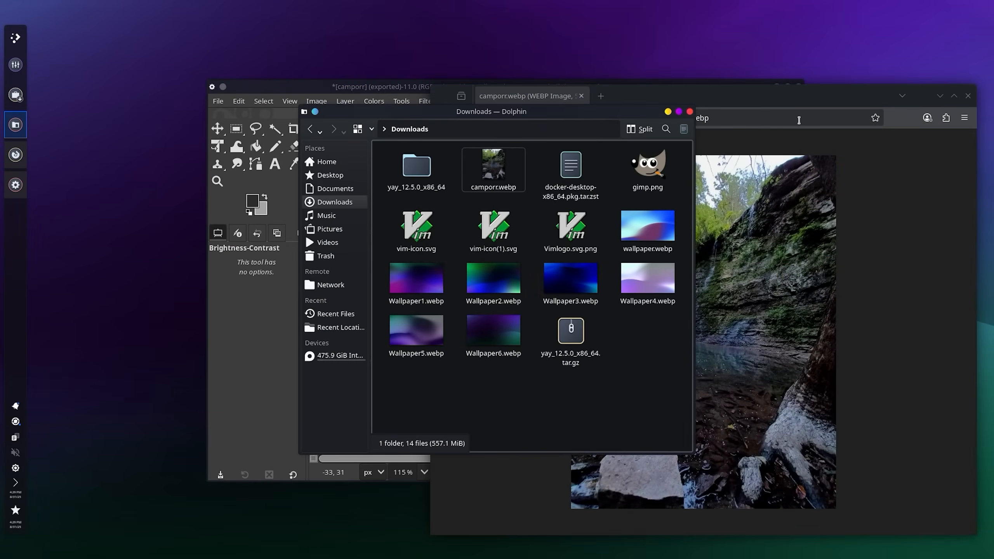
left_click(689, 112)
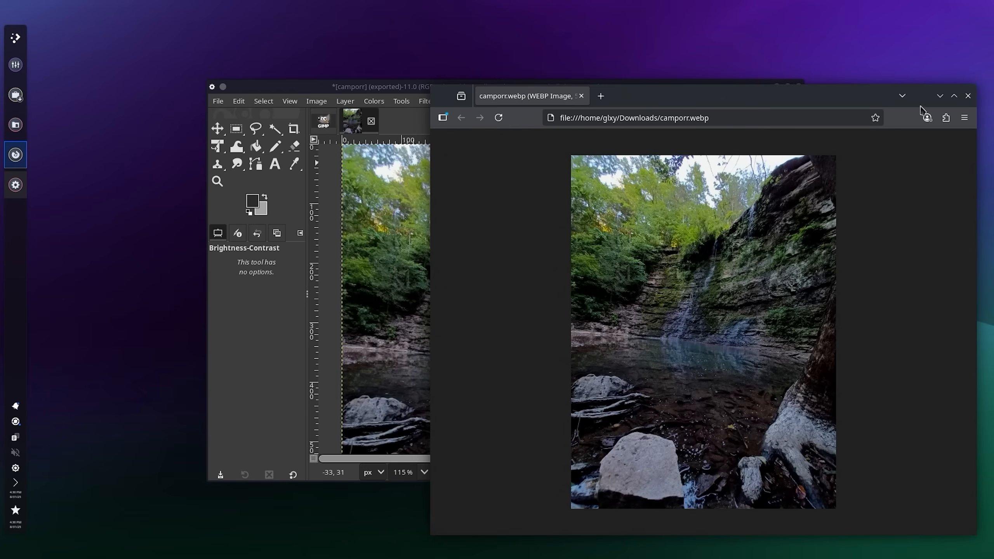
left_click(939, 95)
left_click(790, 85)
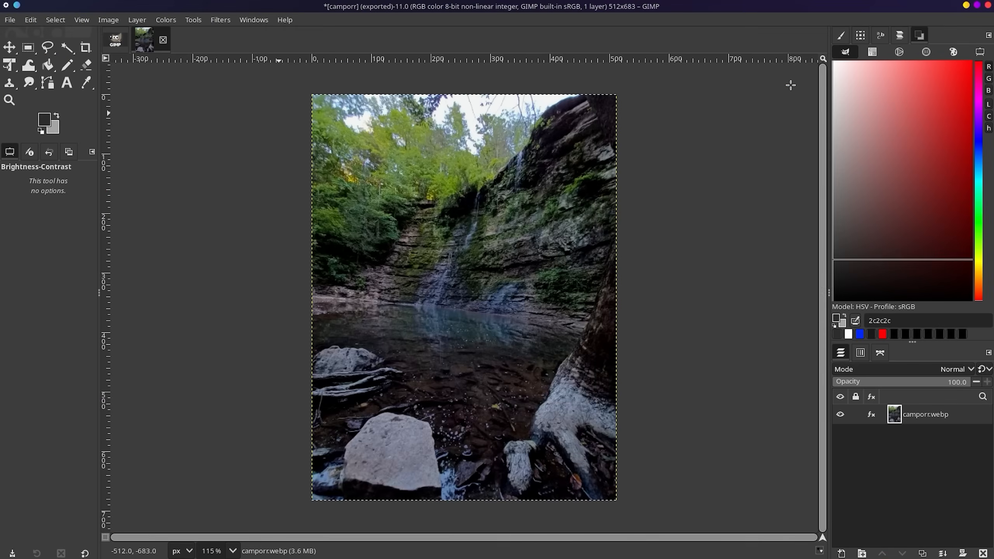
Close the camporr image, discarding changes instead of saving as XCF.
mouse_move(4, 4)
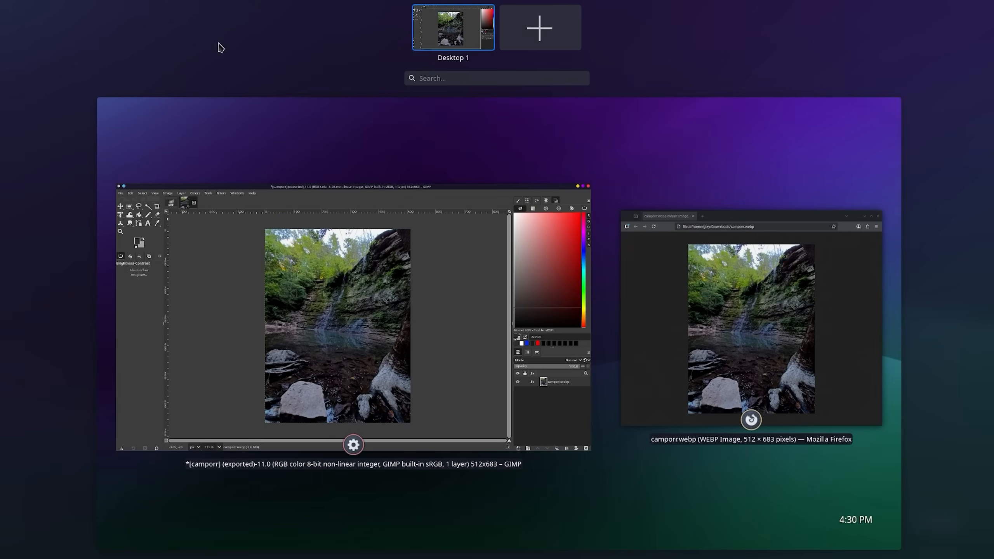
left_click(369, 154)
left_click(164, 41)
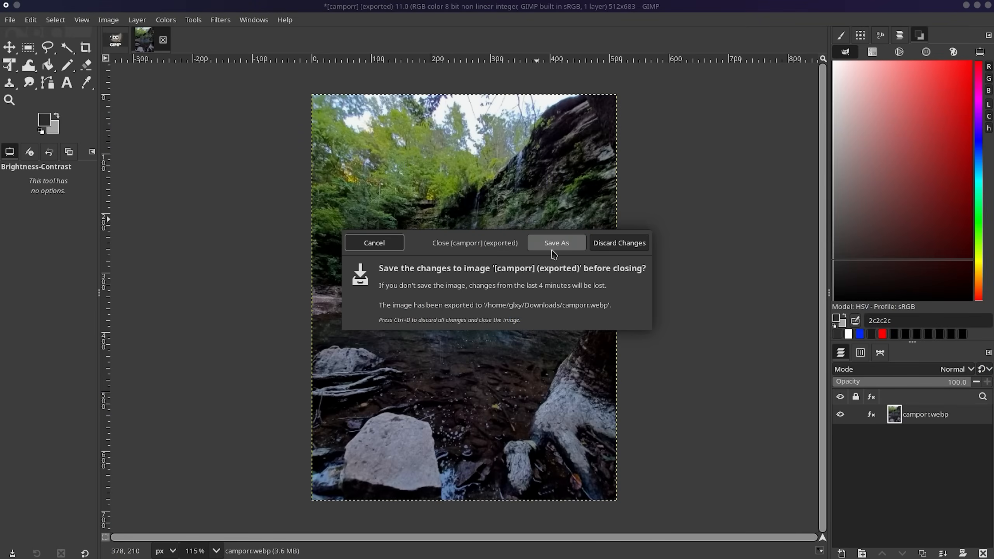
left_click(557, 250)
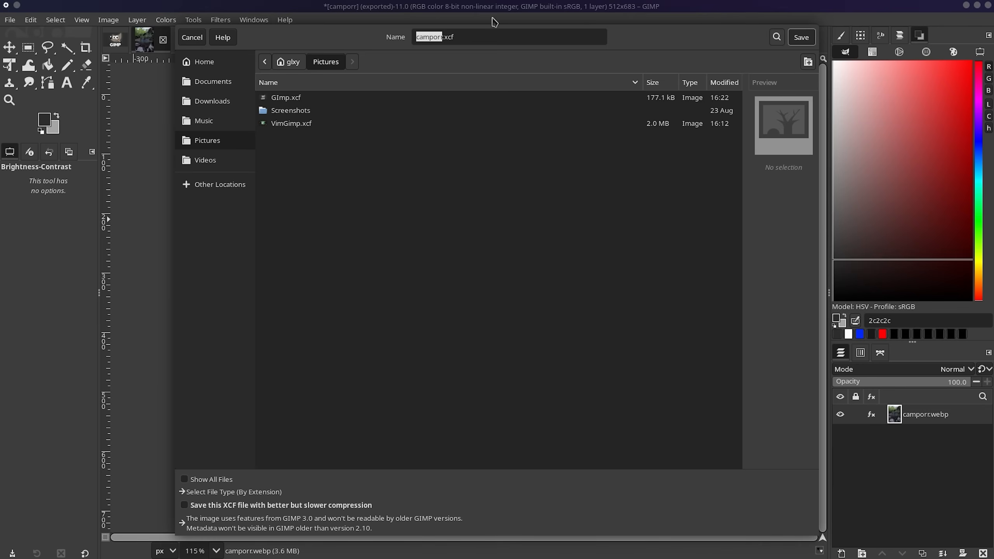
key("Return")
left_click(133, 38)
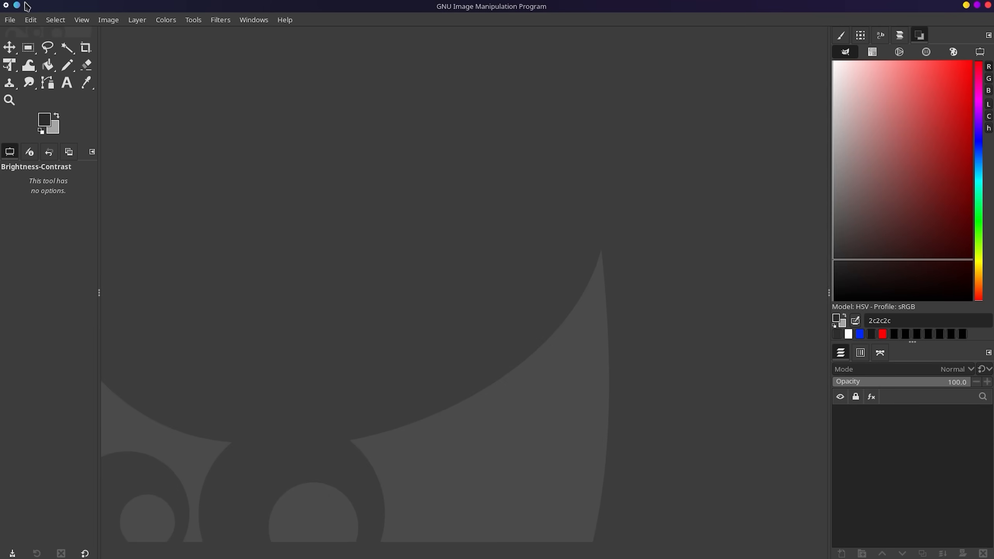
Show the Welcome to GIMP 3.0.4 dialog from the Help menu.
left_click(10, 19)
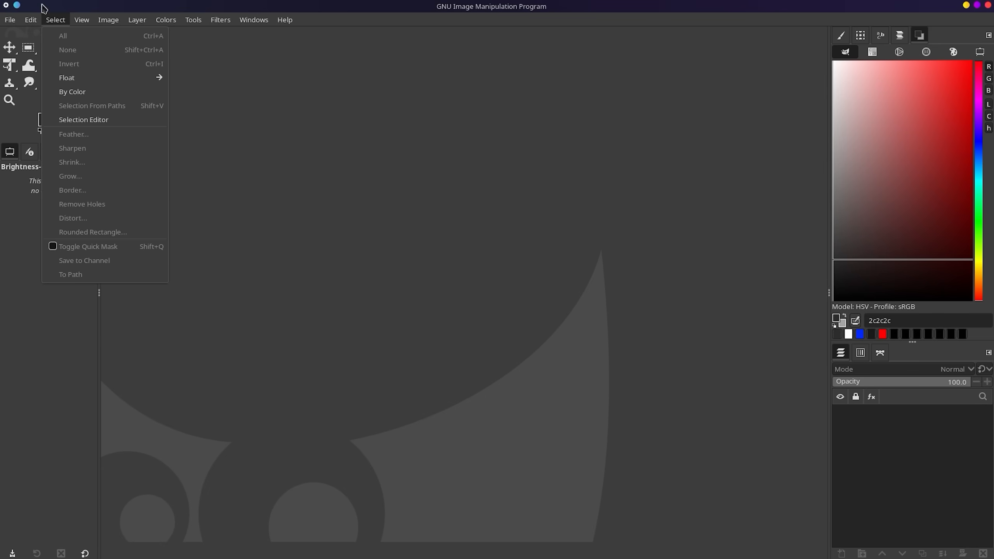
mouse_move(243, 20)
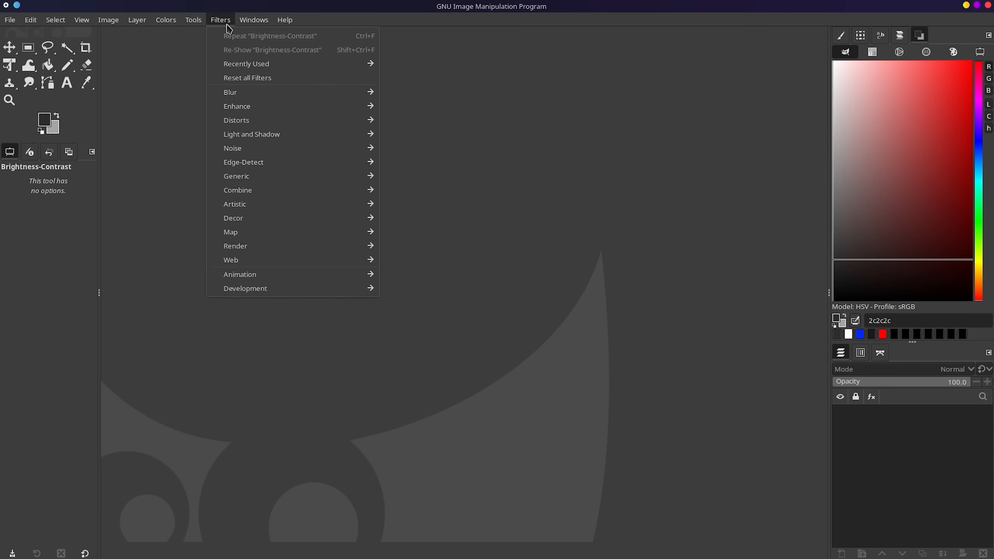
mouse_move(285, 20)
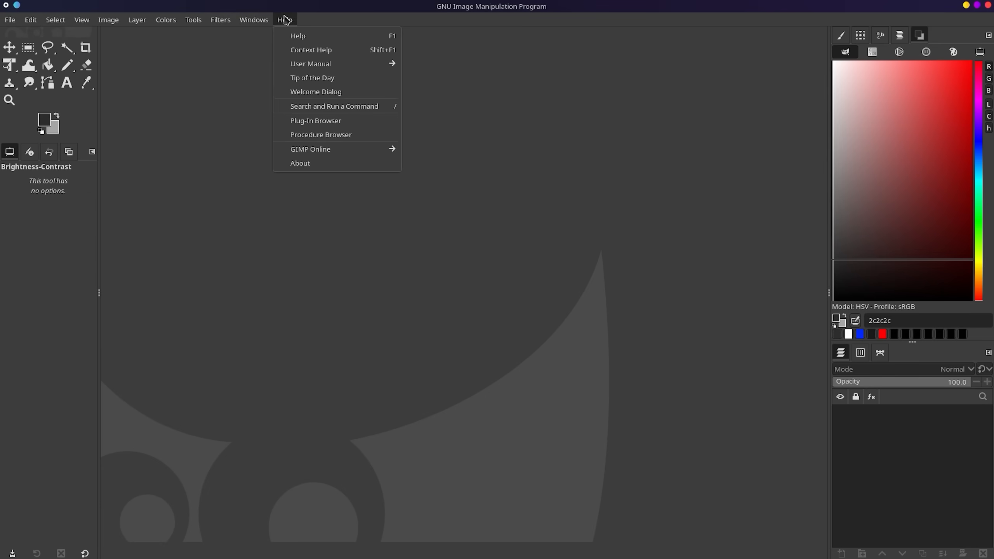
left_click(320, 93)
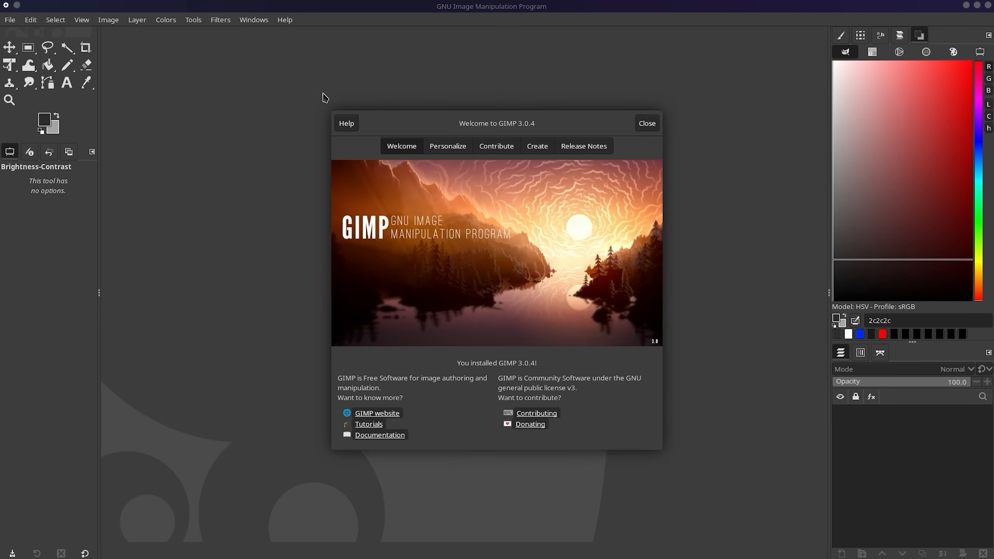